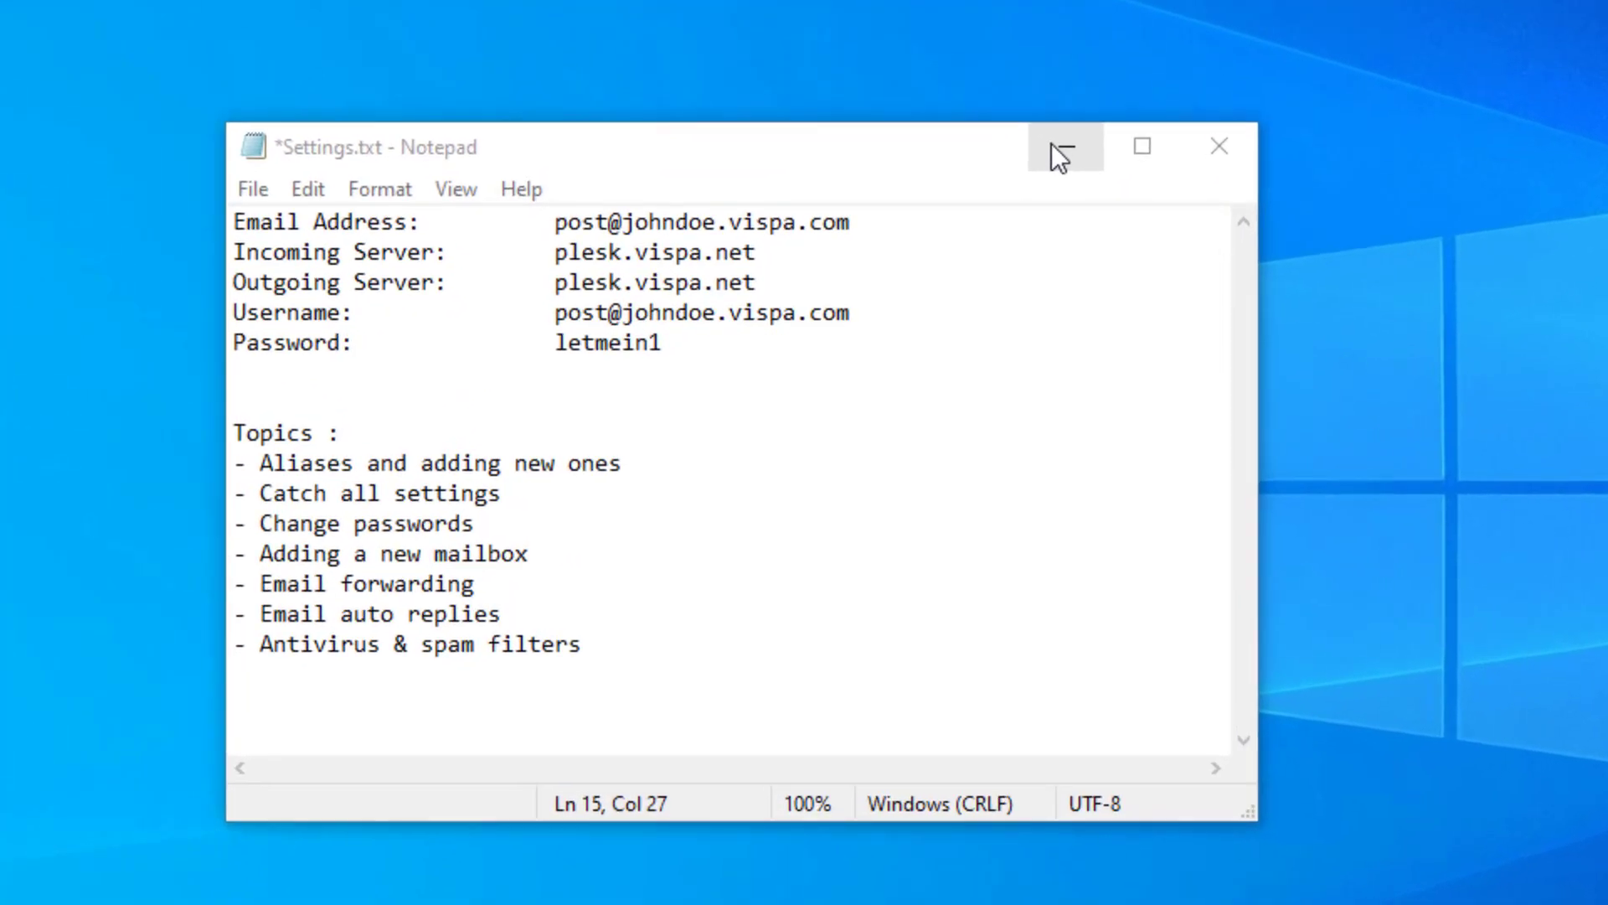
- Highlight the Aliases topic and the post mailbox's email address in Settings.txt
drag(270, 463, 353, 463)
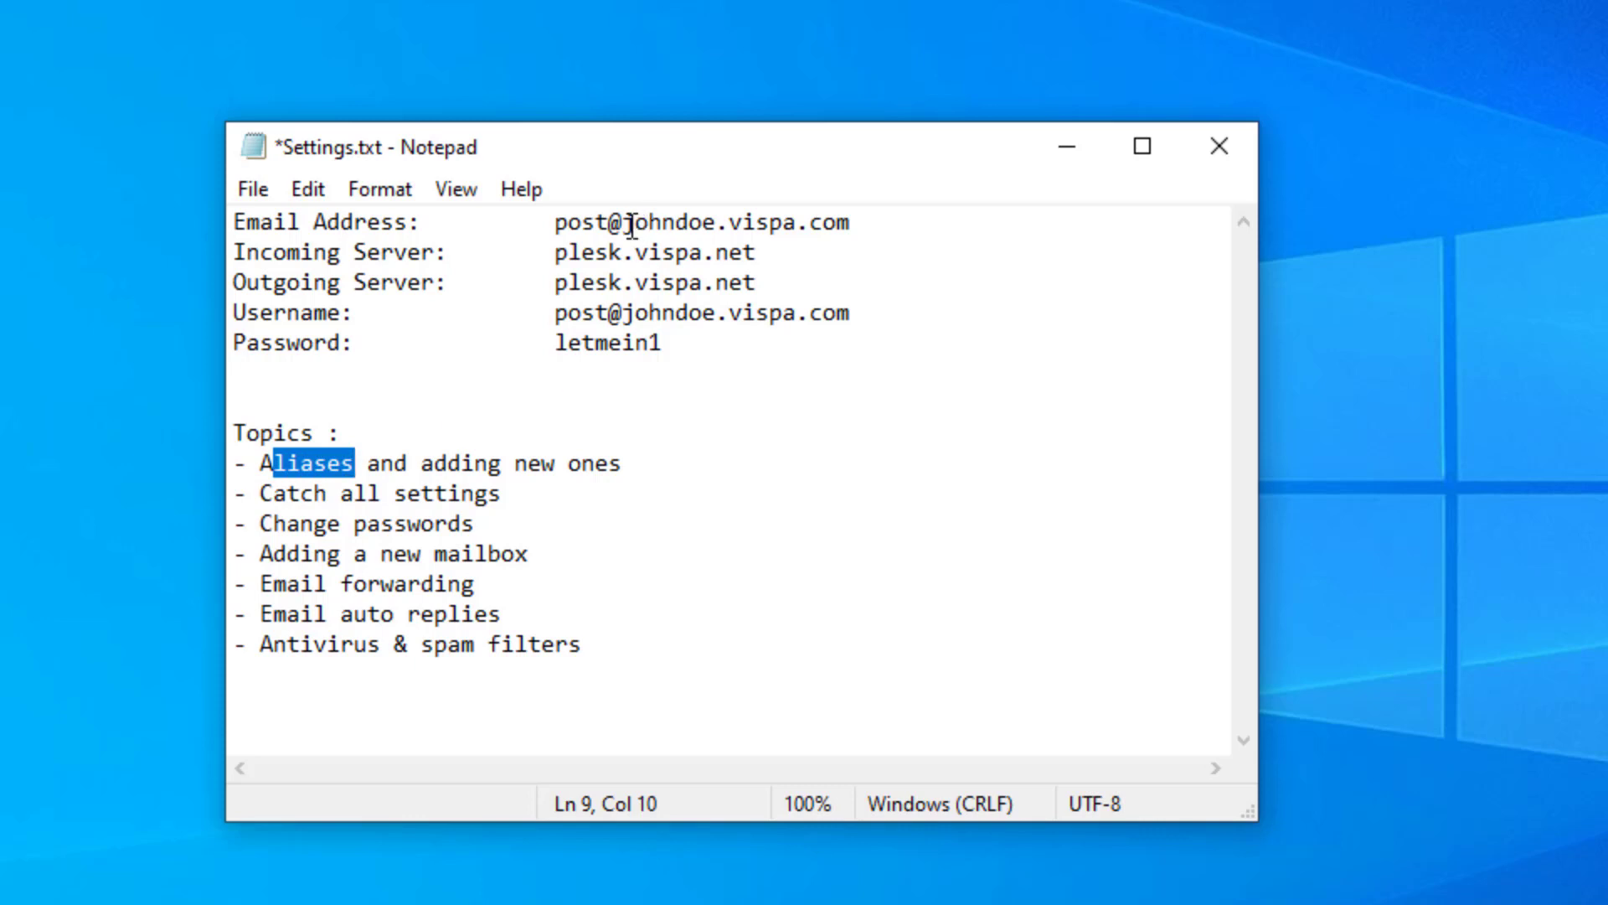
drag(633, 225, 851, 222)
drag(554, 222, 887, 222)
click(634, 251)
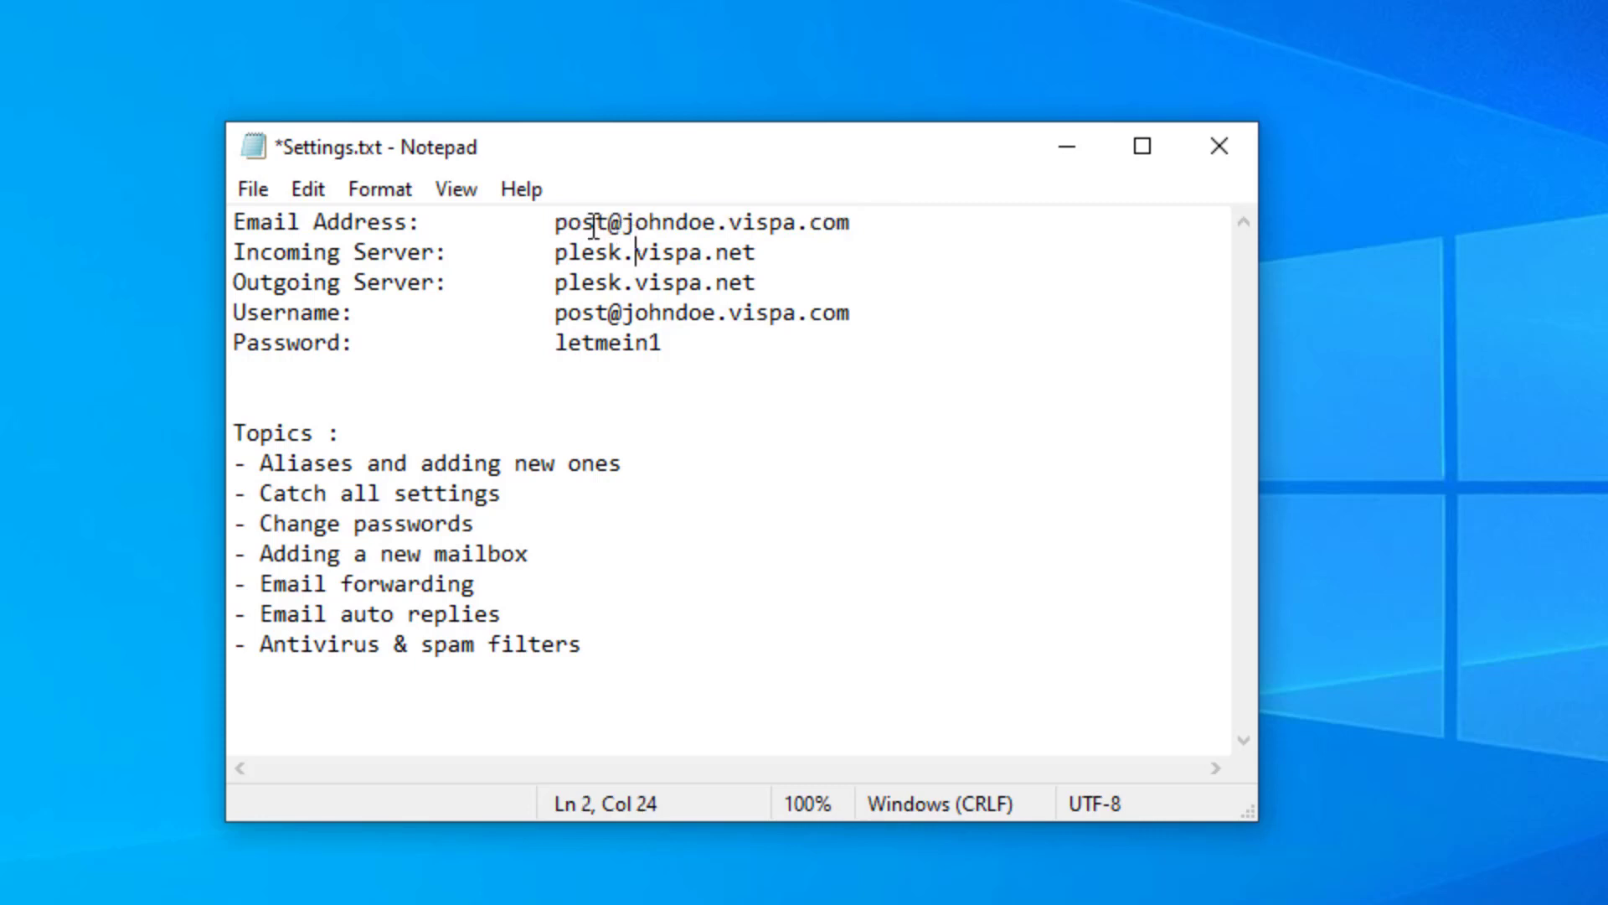
drag(603, 223, 552, 223)
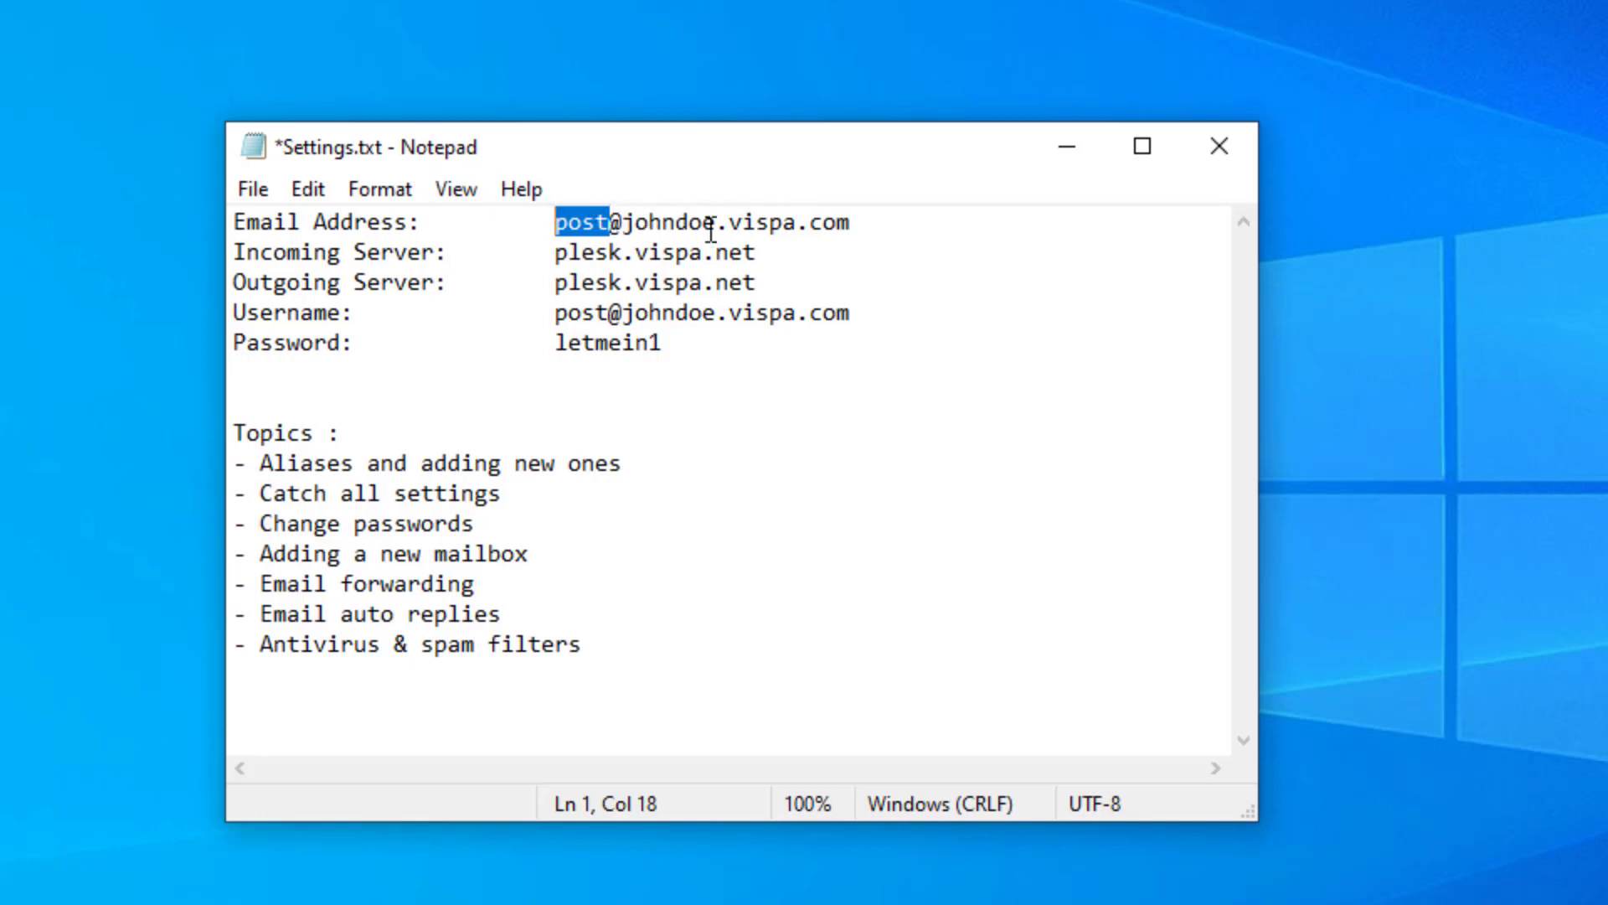
drag(851, 223, 553, 228)
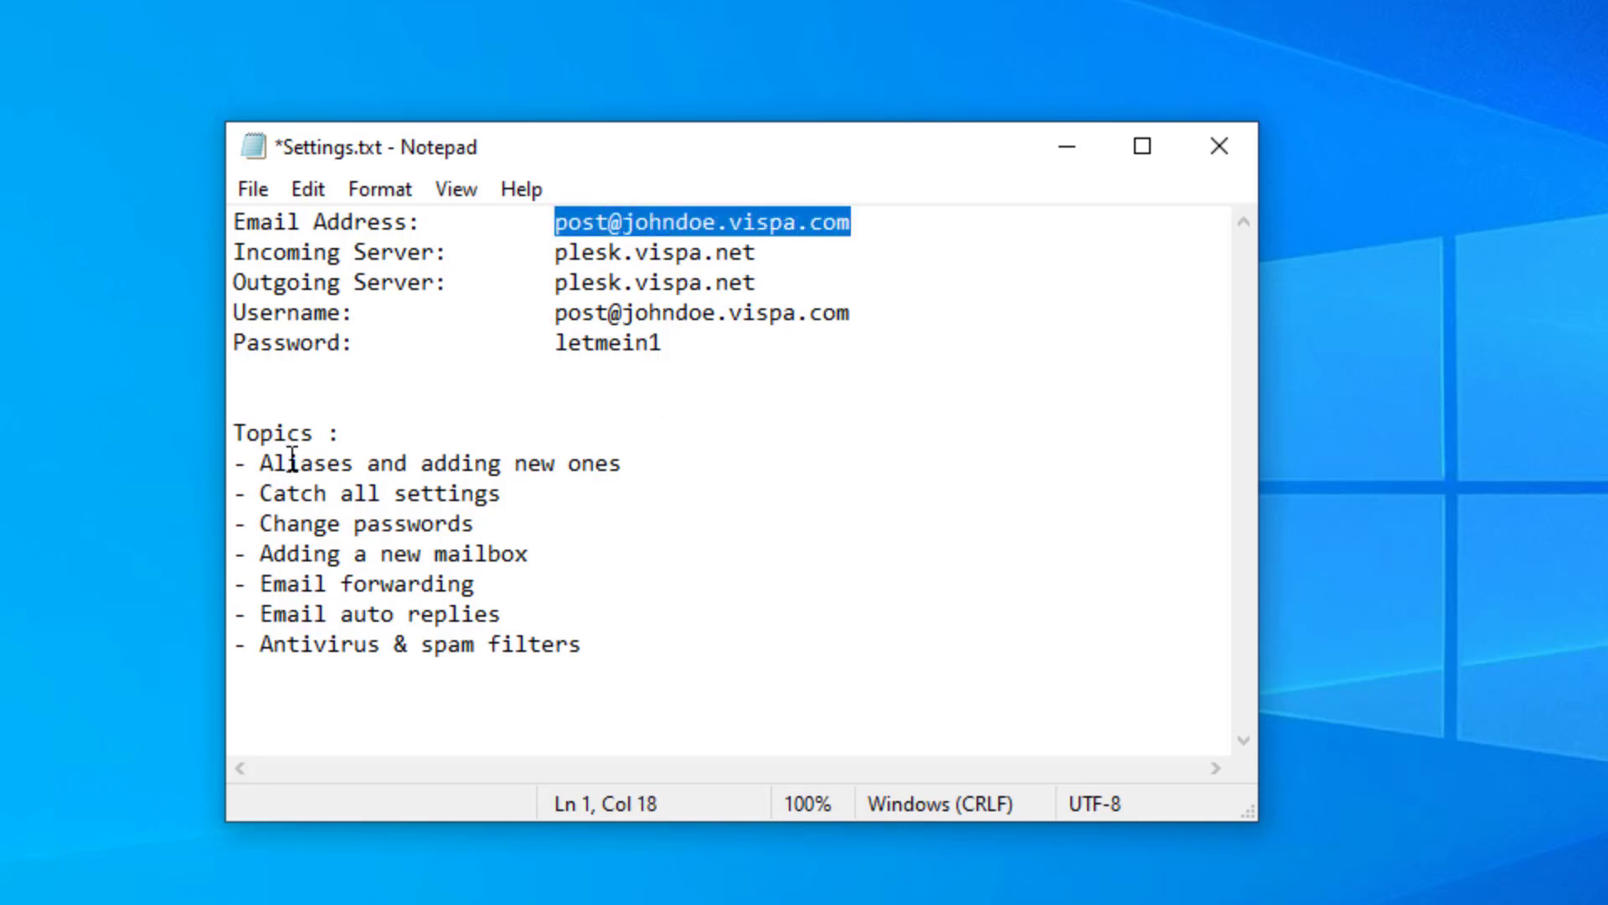
- Highlight the remaining topics, from Catch all settings through Antivirus & spam filters
drag(262, 494, 492, 494)
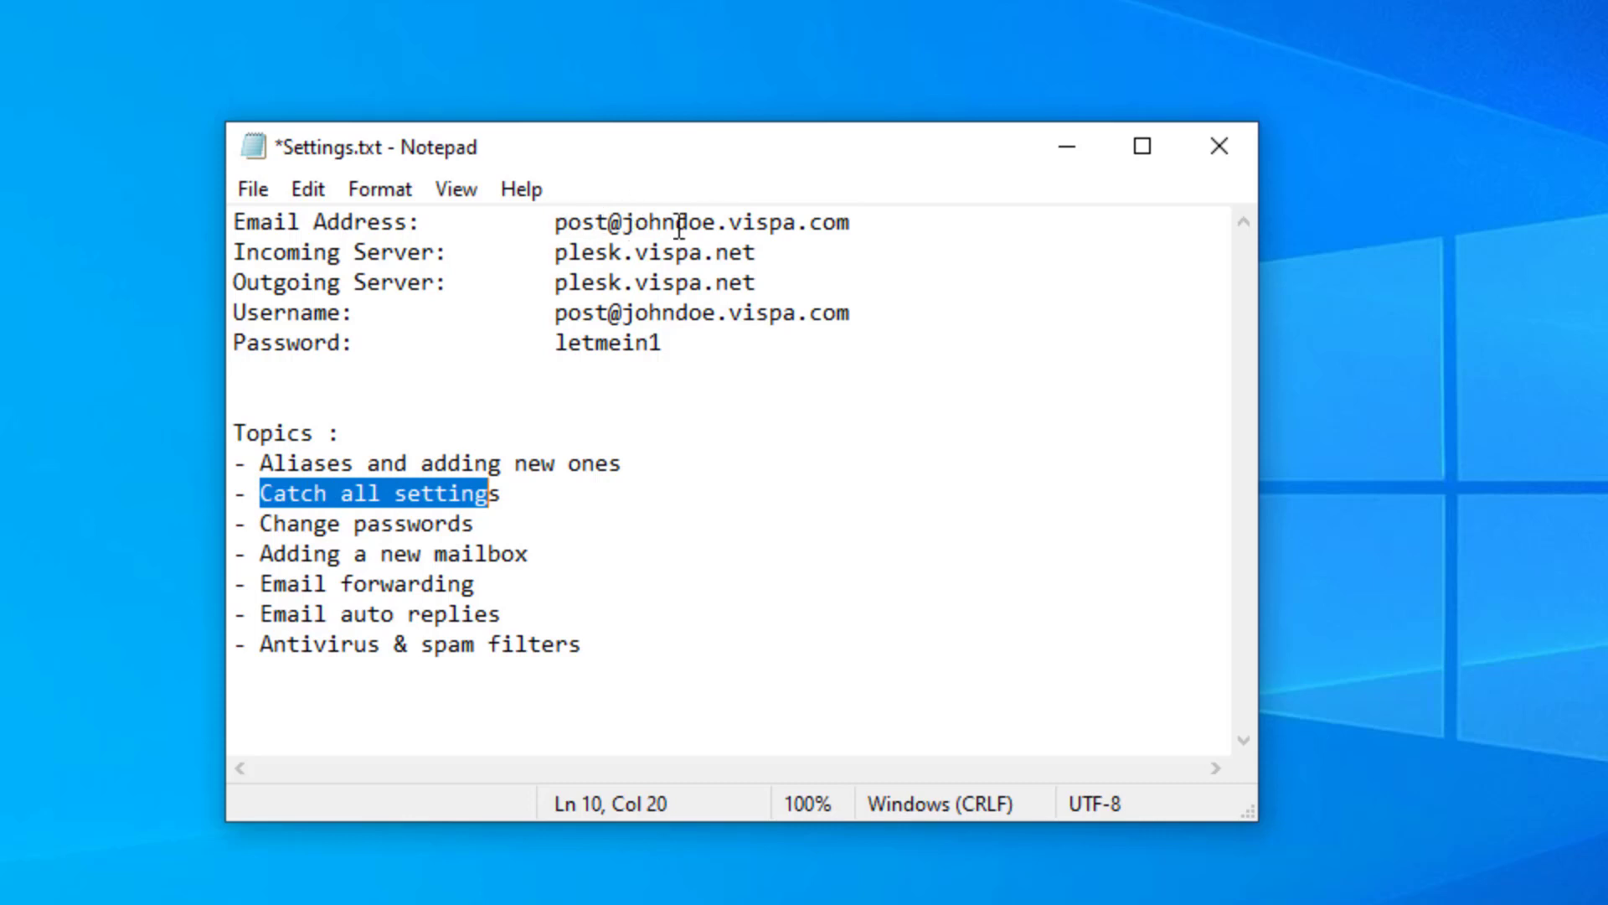
drag(261, 524, 495, 518)
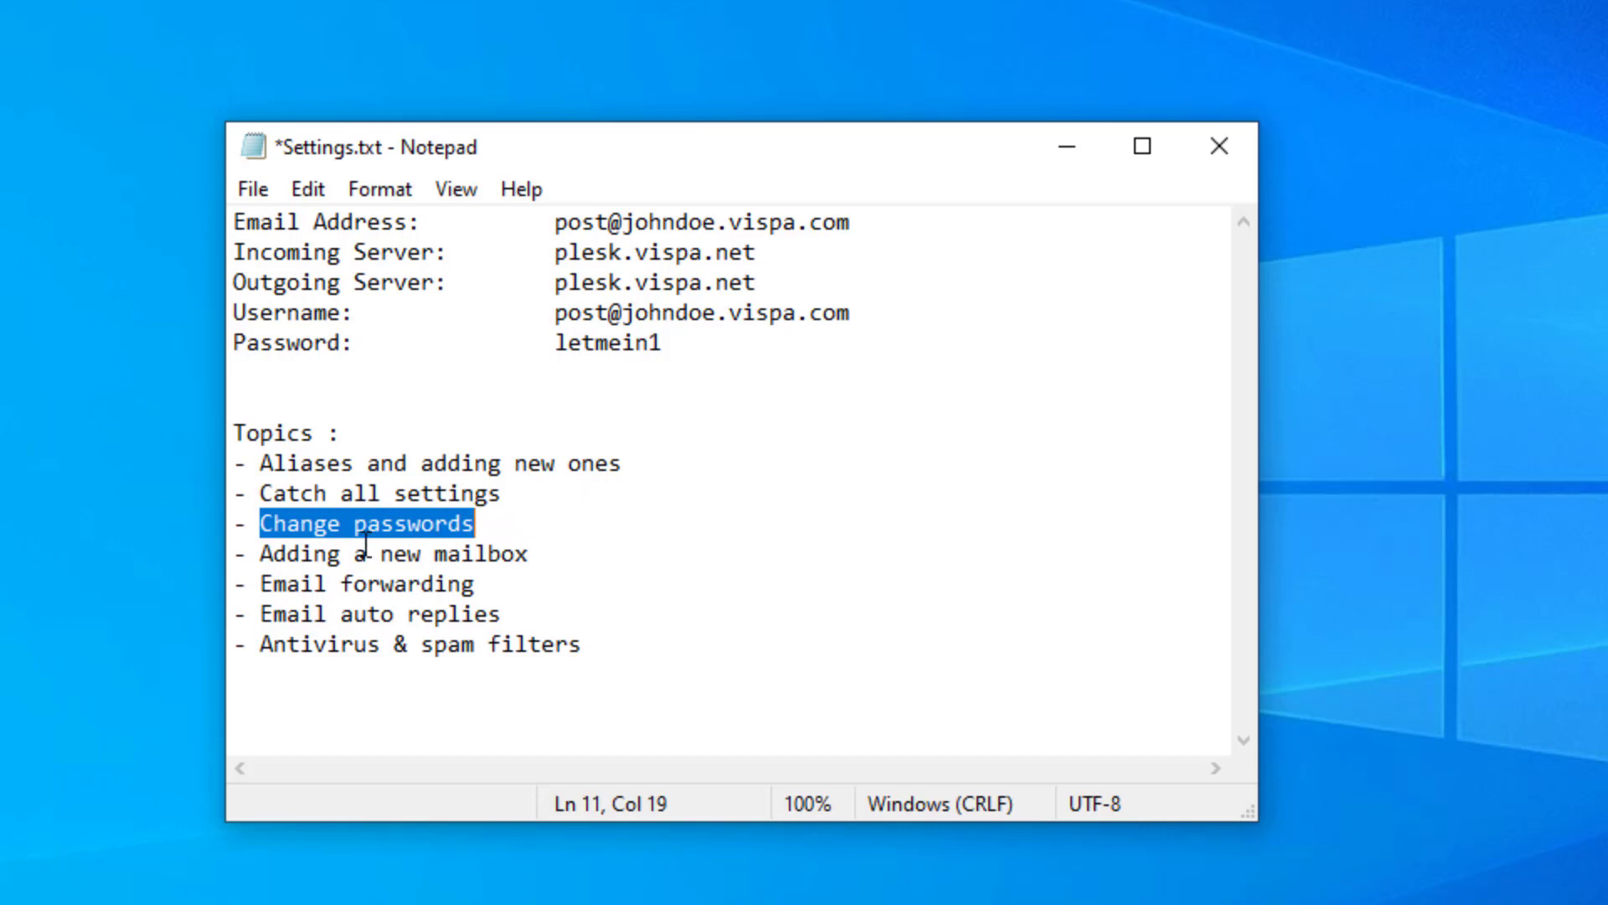
drag(261, 553, 521, 558)
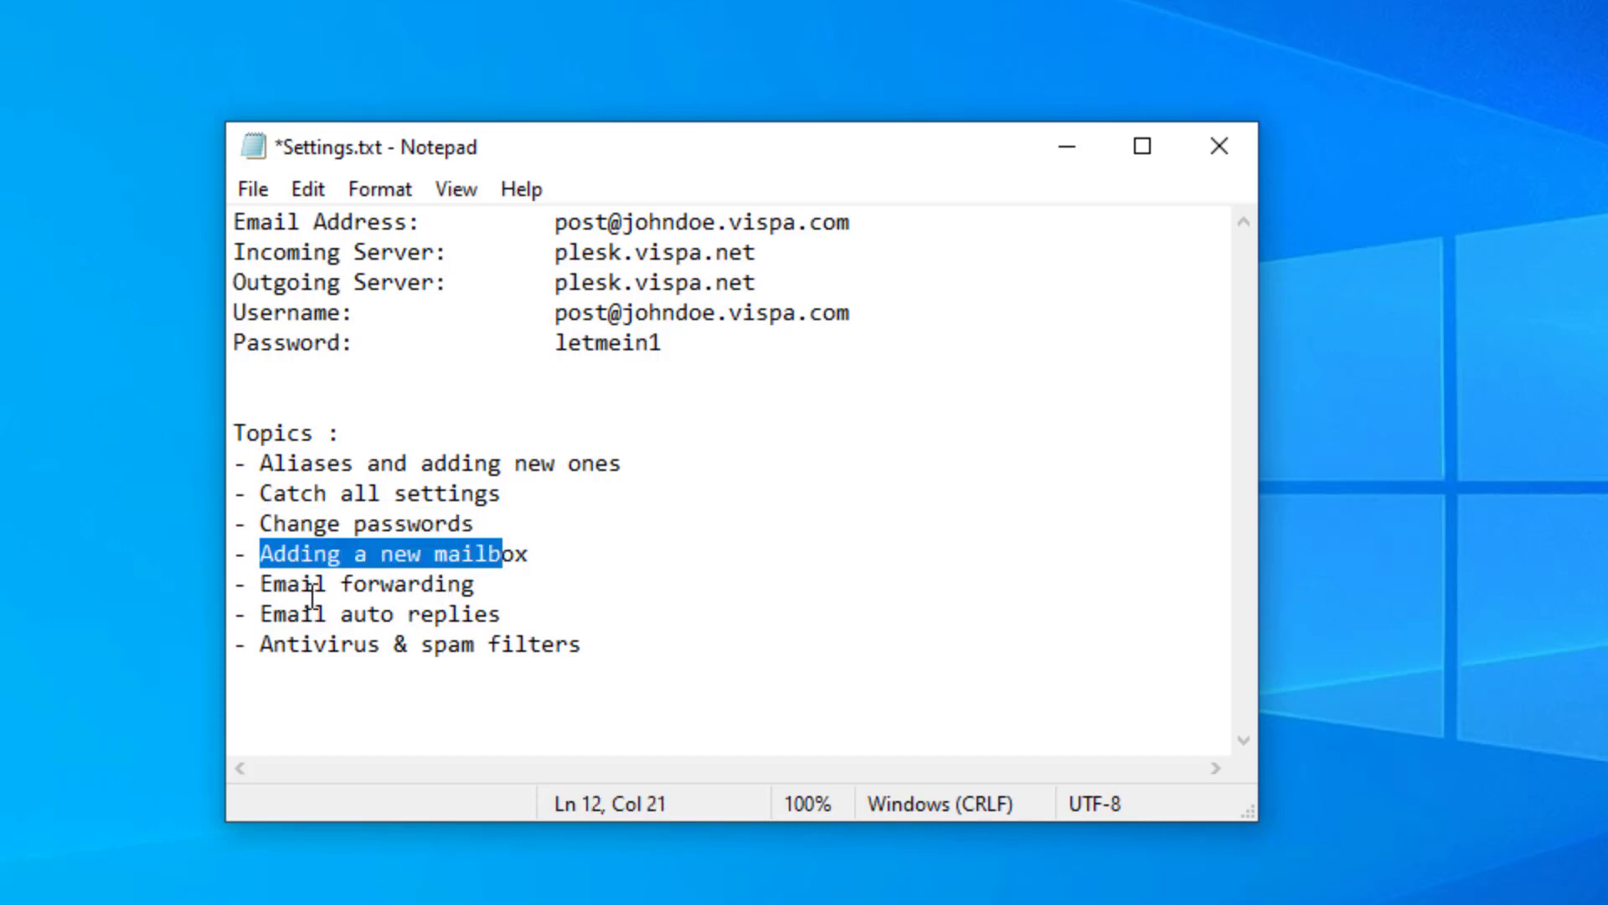
drag(268, 586, 449, 584)
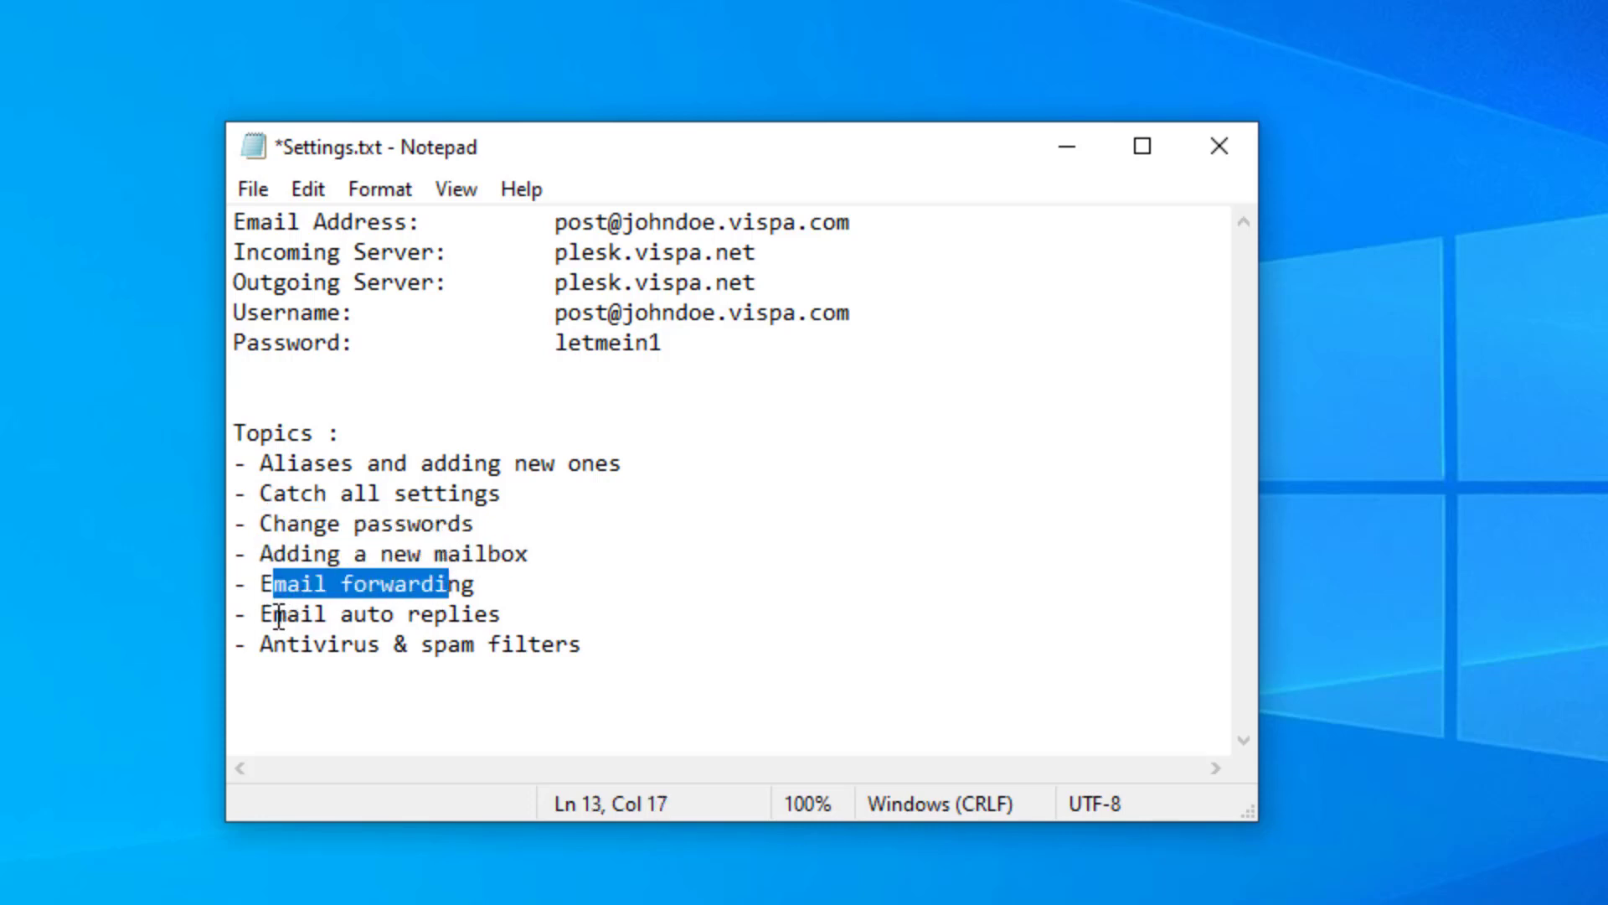
drag(274, 614, 507, 614)
drag(260, 643, 585, 637)
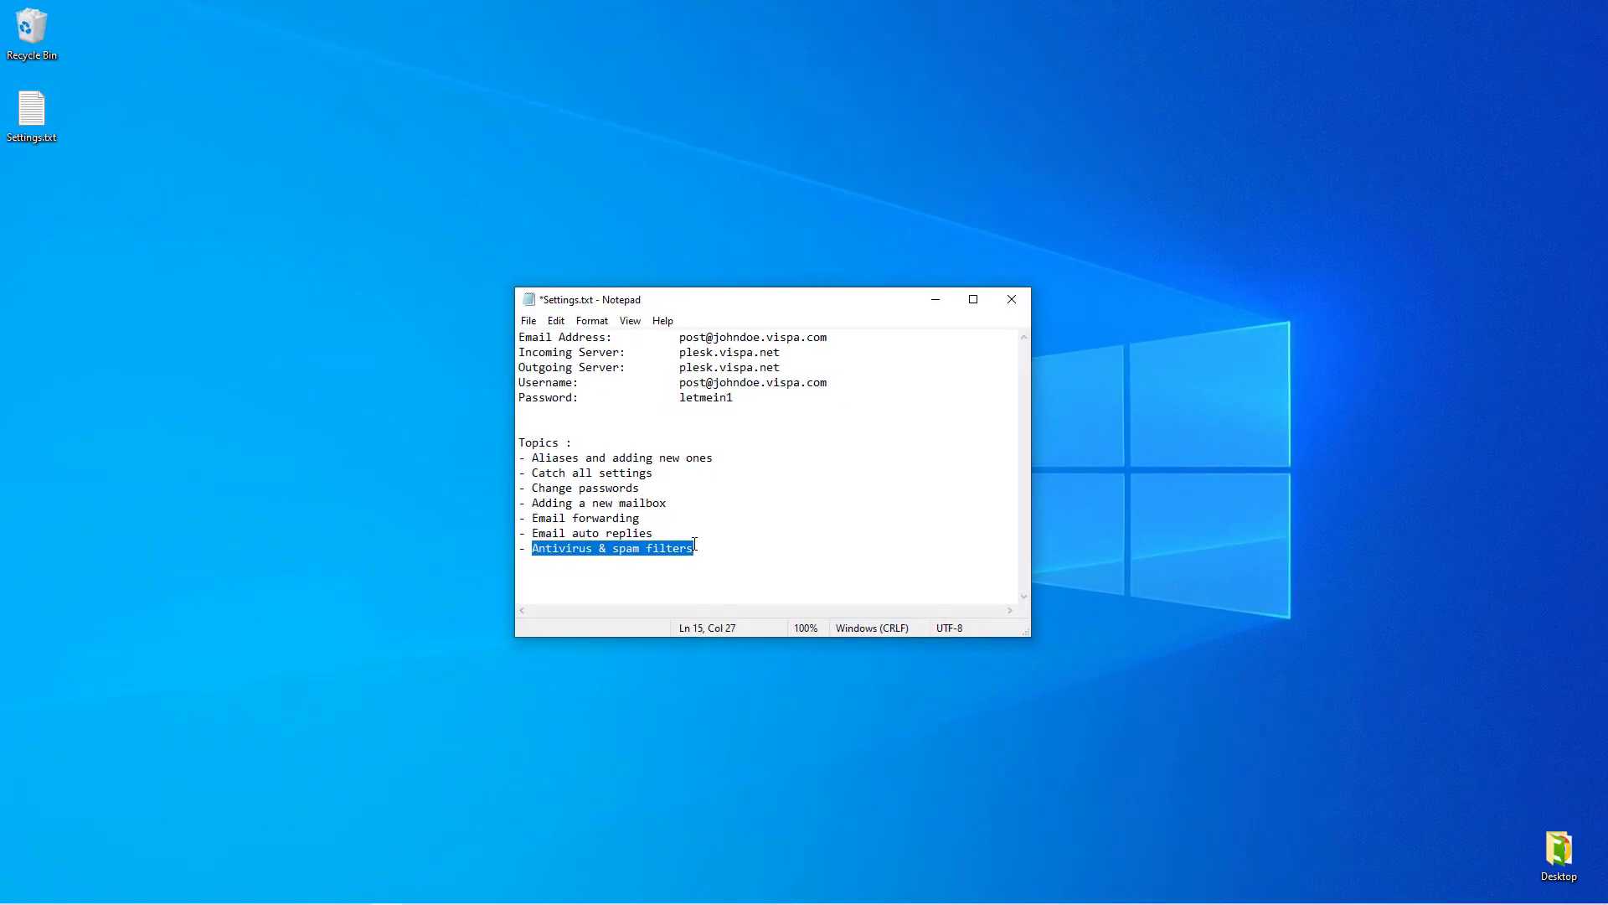
- Minimise the Settings.txt notes and bring up the Mail inbox
click(943, 307)
mouse_move(325, 896)
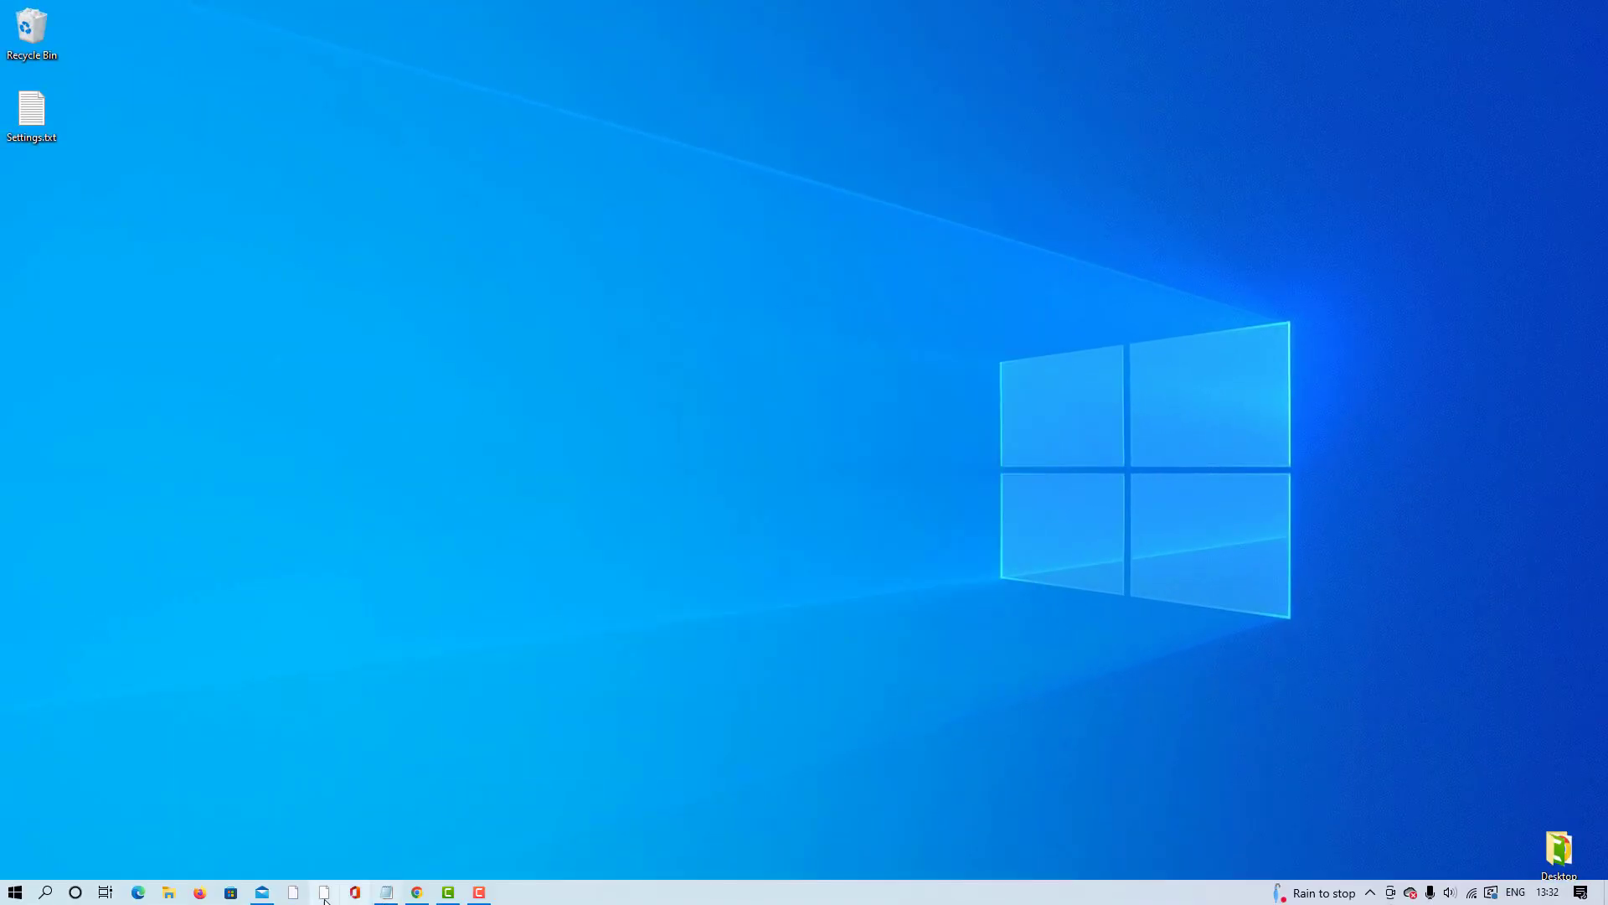
click(264, 893)
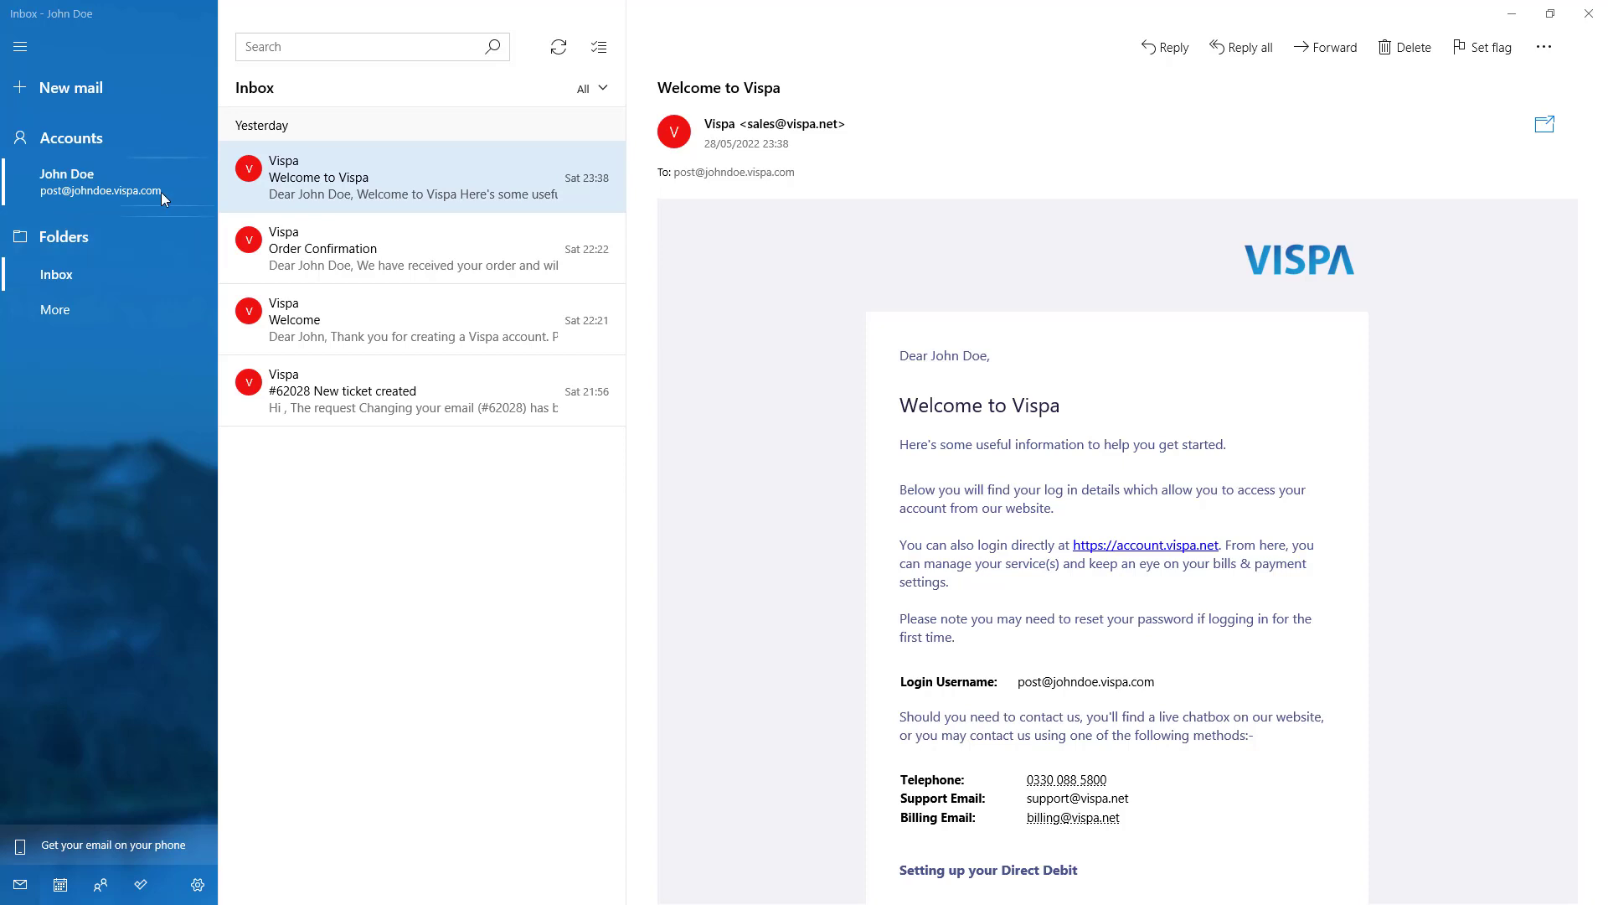
- Read the Order Confirmation and Welcome to Vispa emails, then minimise Mail
click(409, 250)
click(390, 292)
click(379, 250)
click(370, 204)
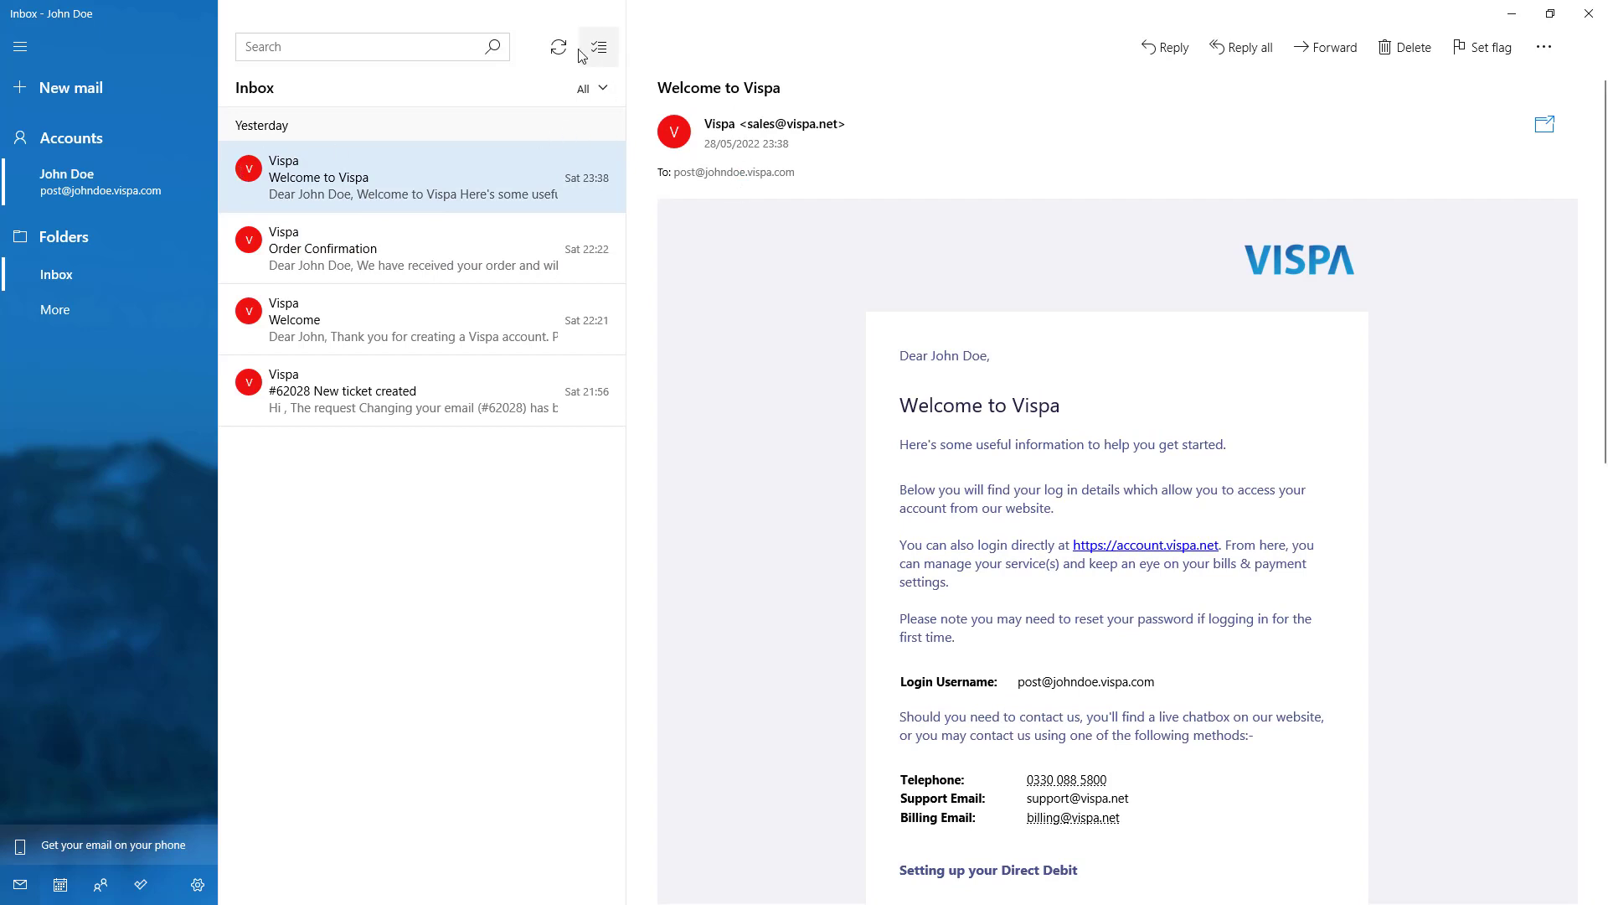
click(1512, 15)
mouse_move(159, 903)
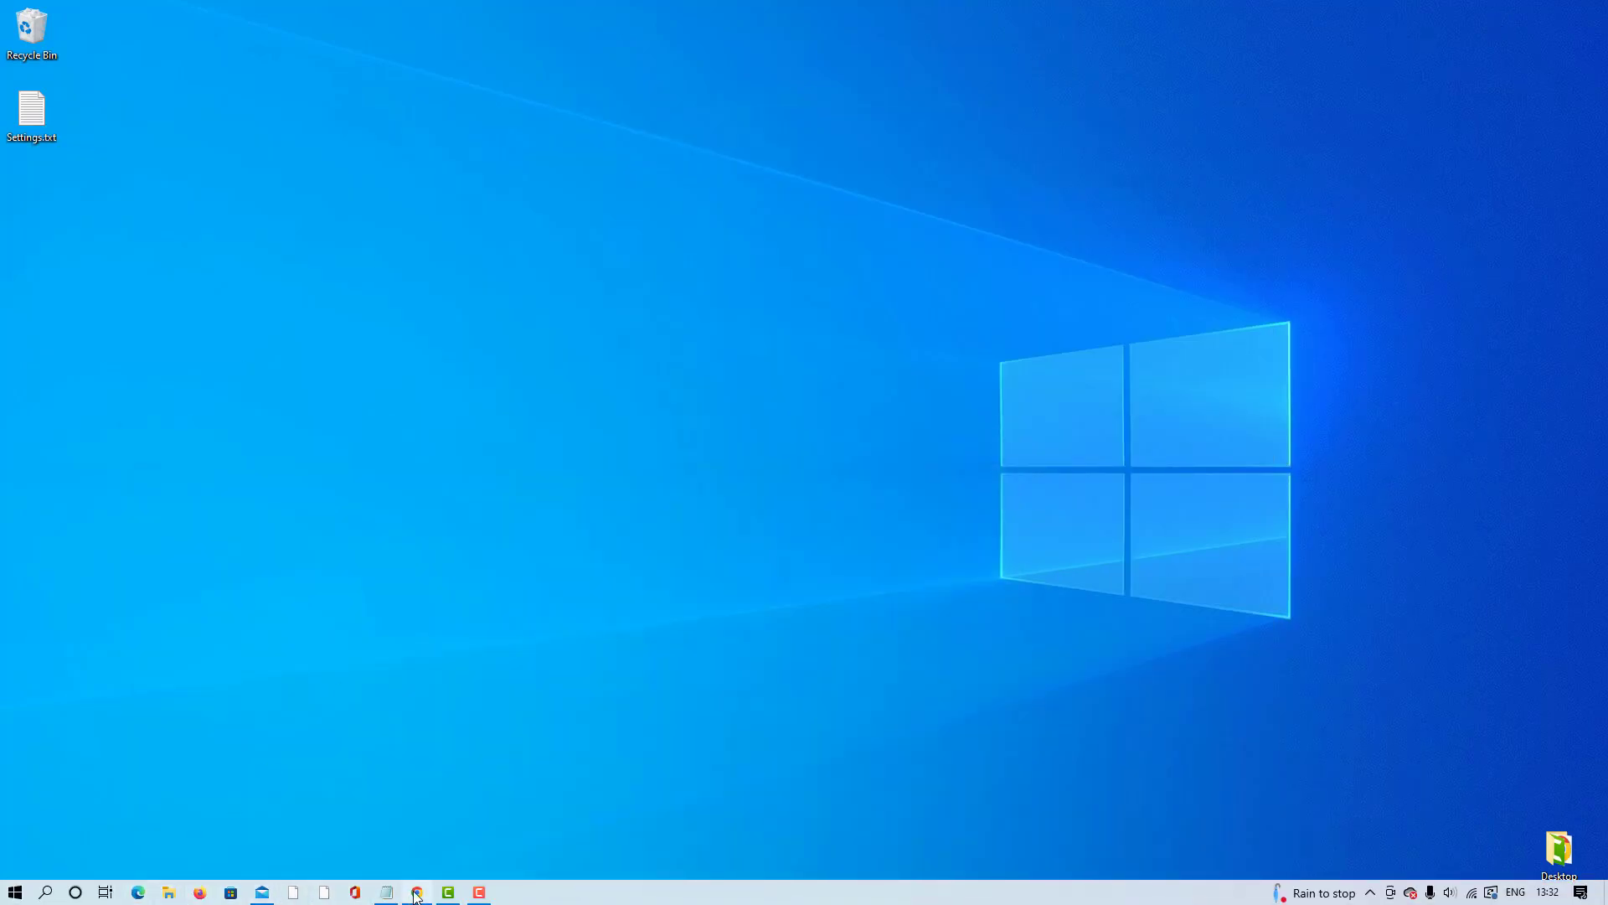
click(416, 891)
click(296, 46)
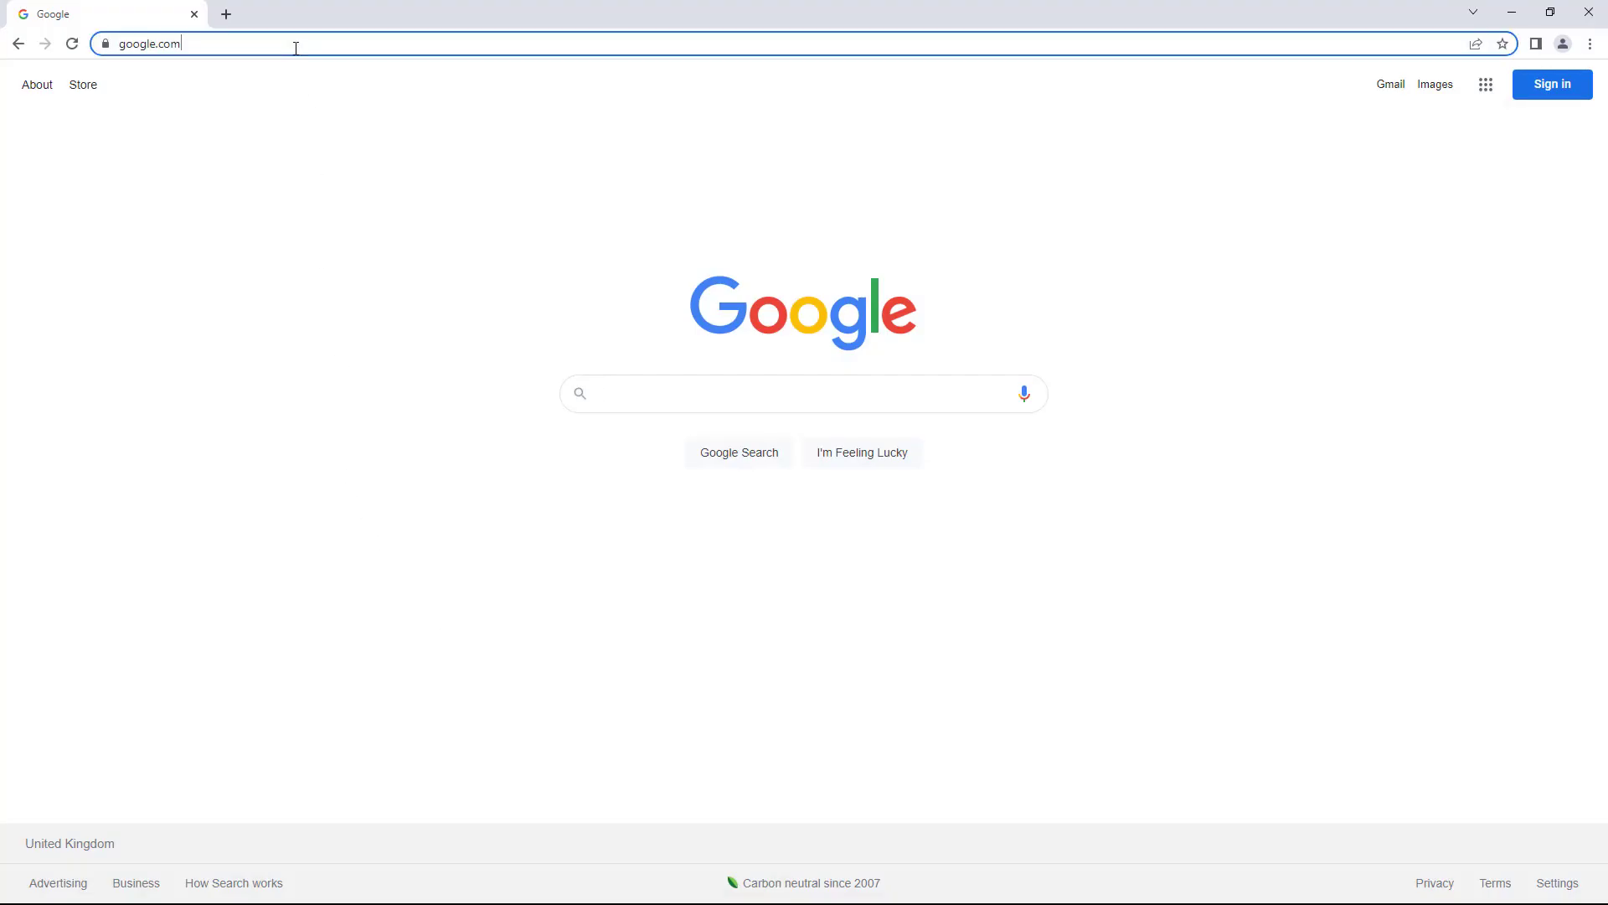
text(www.vis)
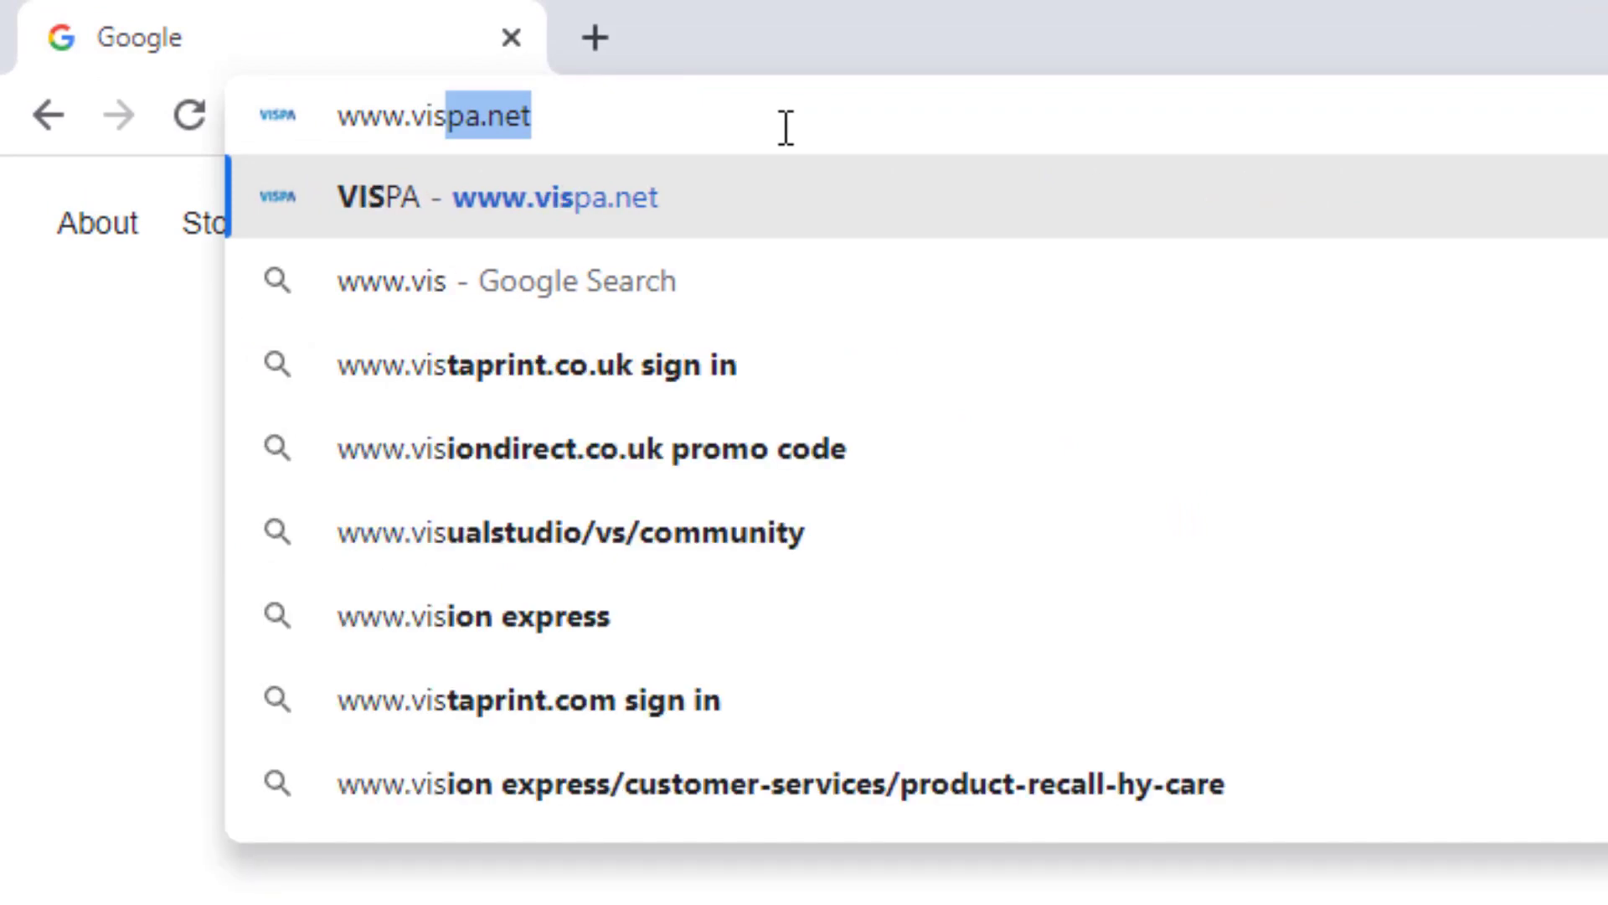
key(Return)
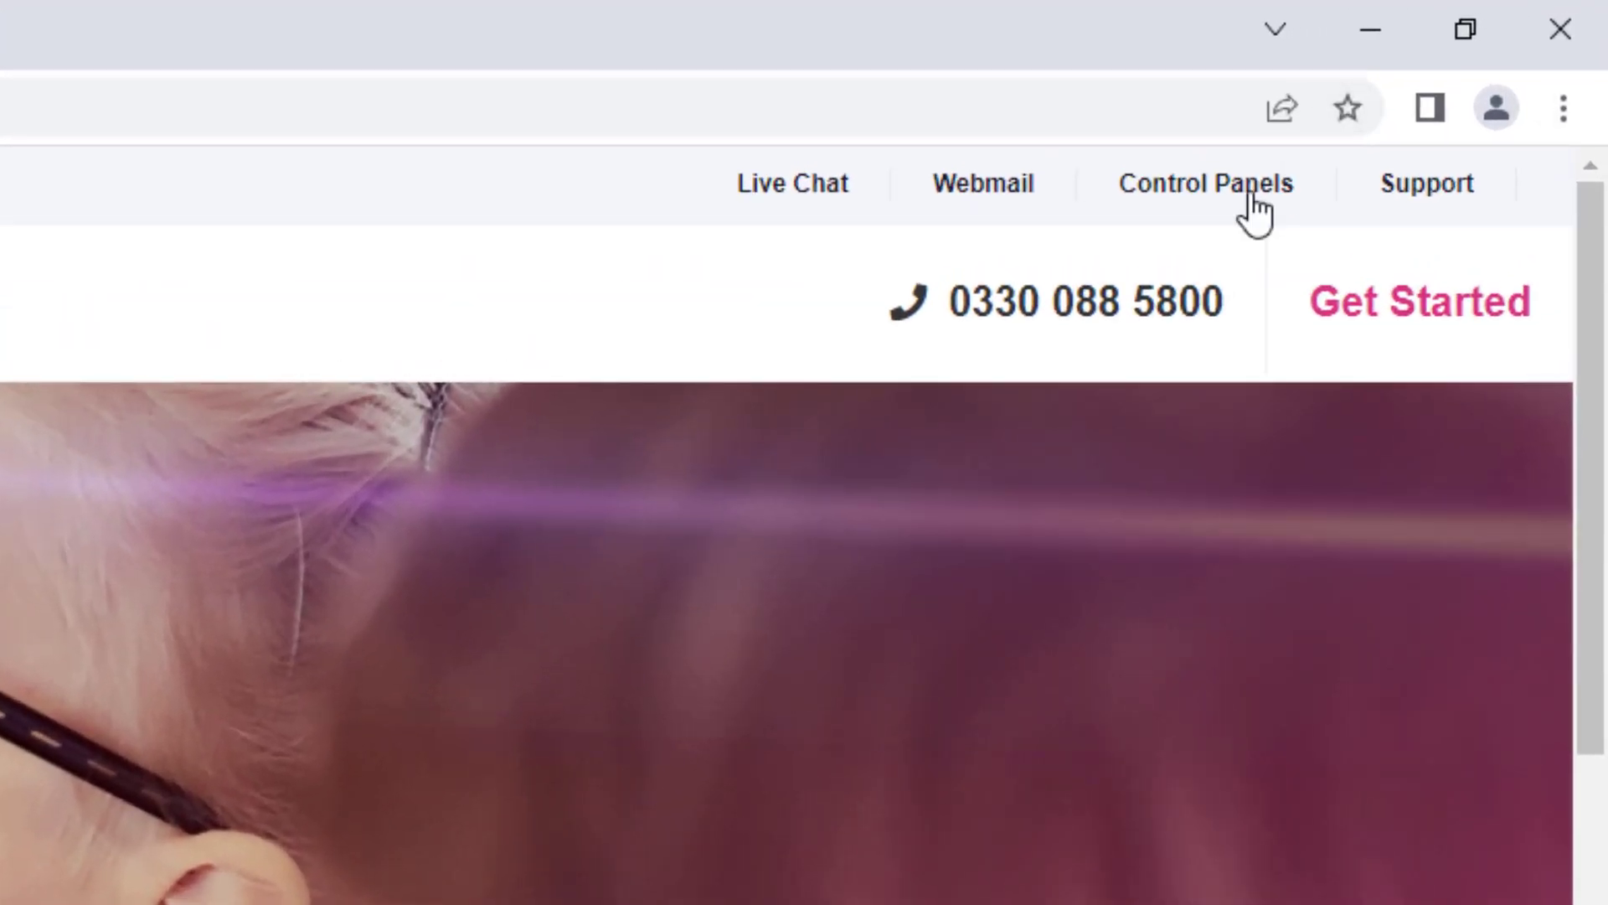
- Log out of the Vispa client account from the account menu
mouse_move(1441, 96)
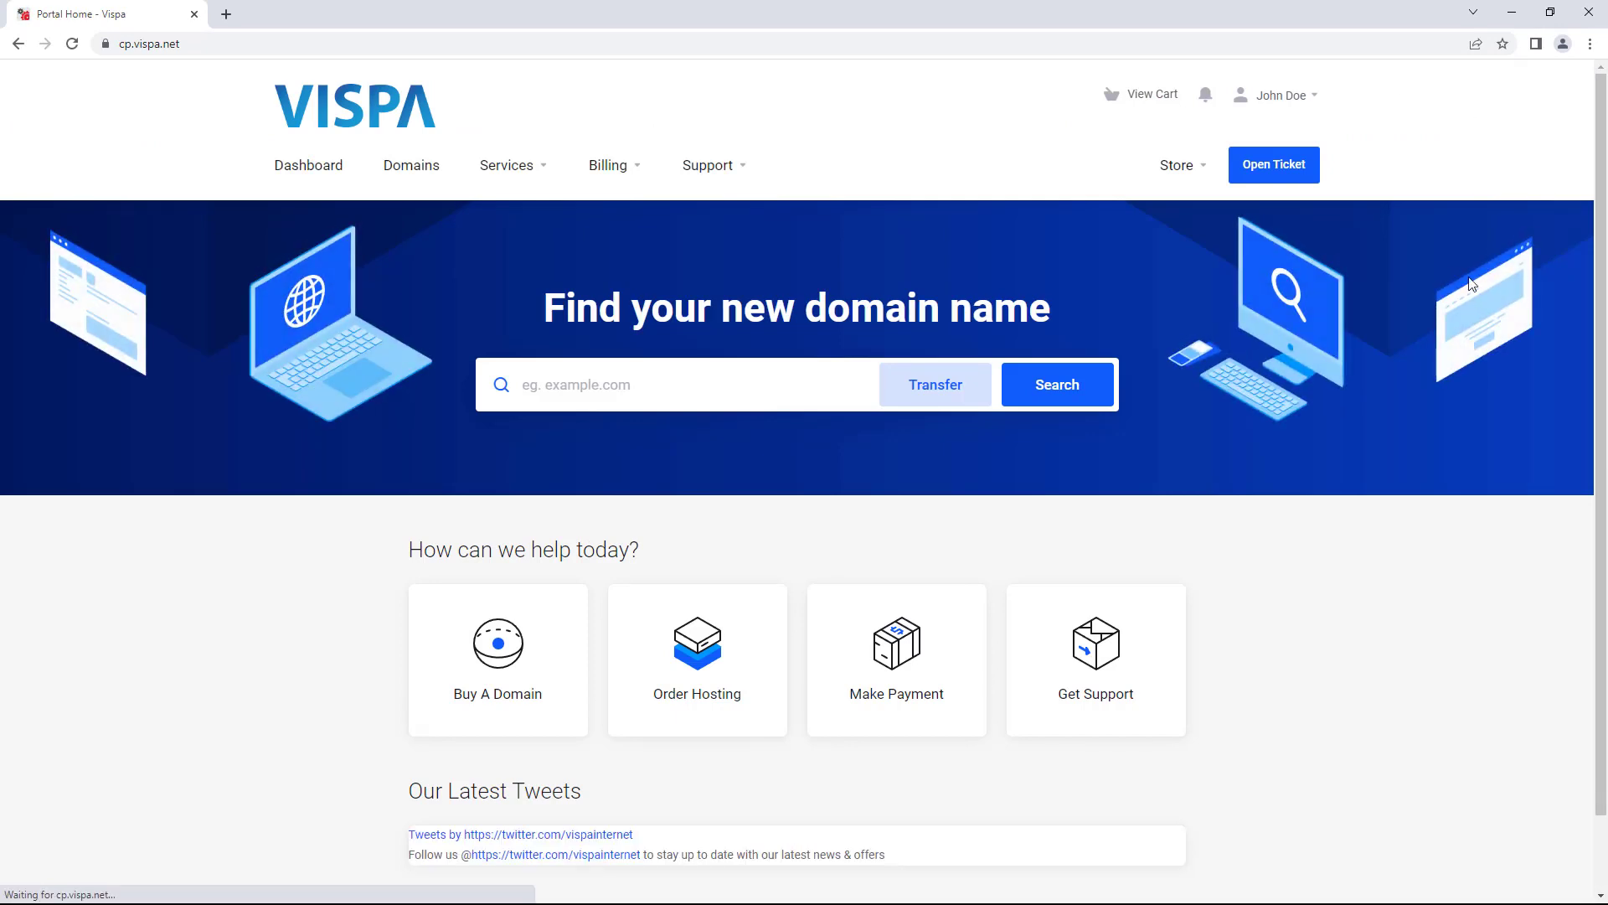
right_click(1282, 598)
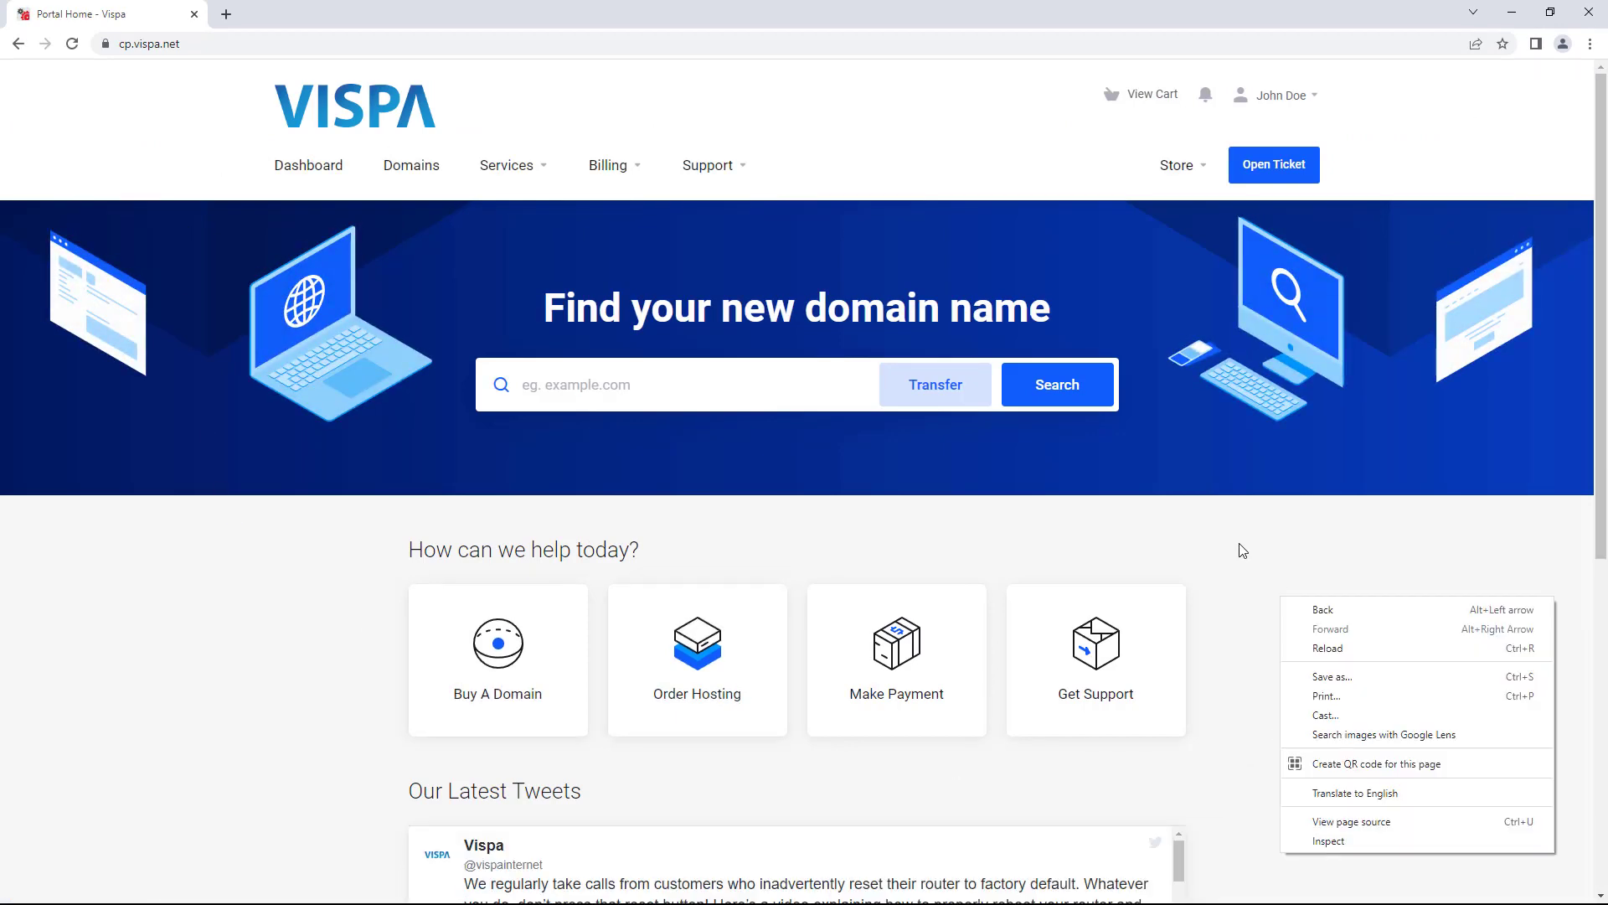
click(1233, 534)
scroll(695, 382, down, 6)
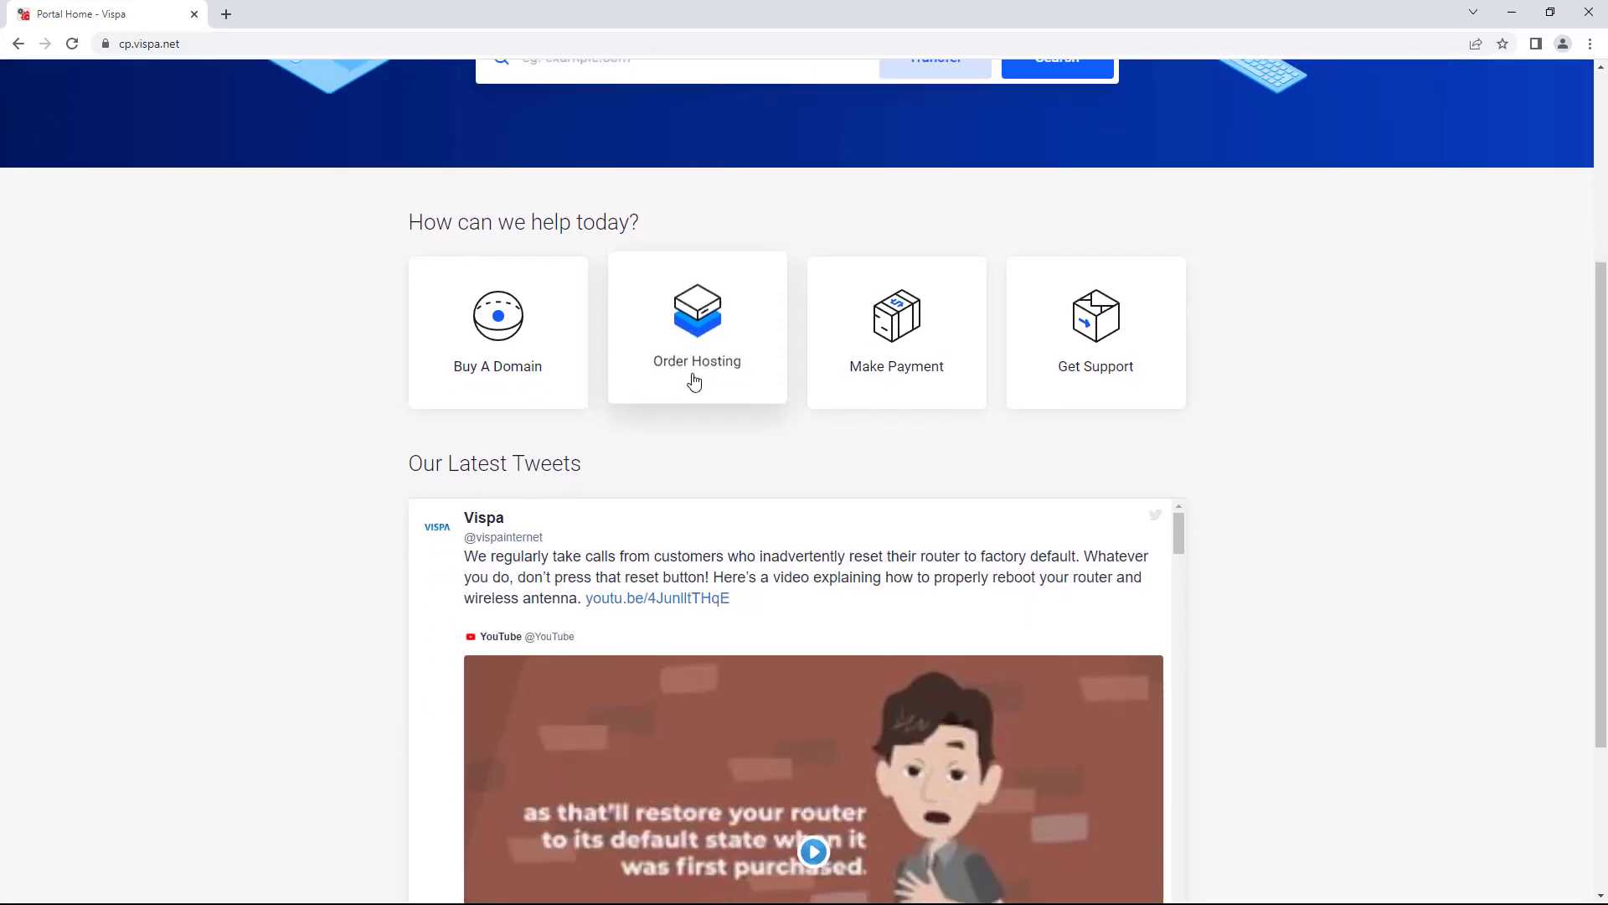
scroll(706, 384, up, 6)
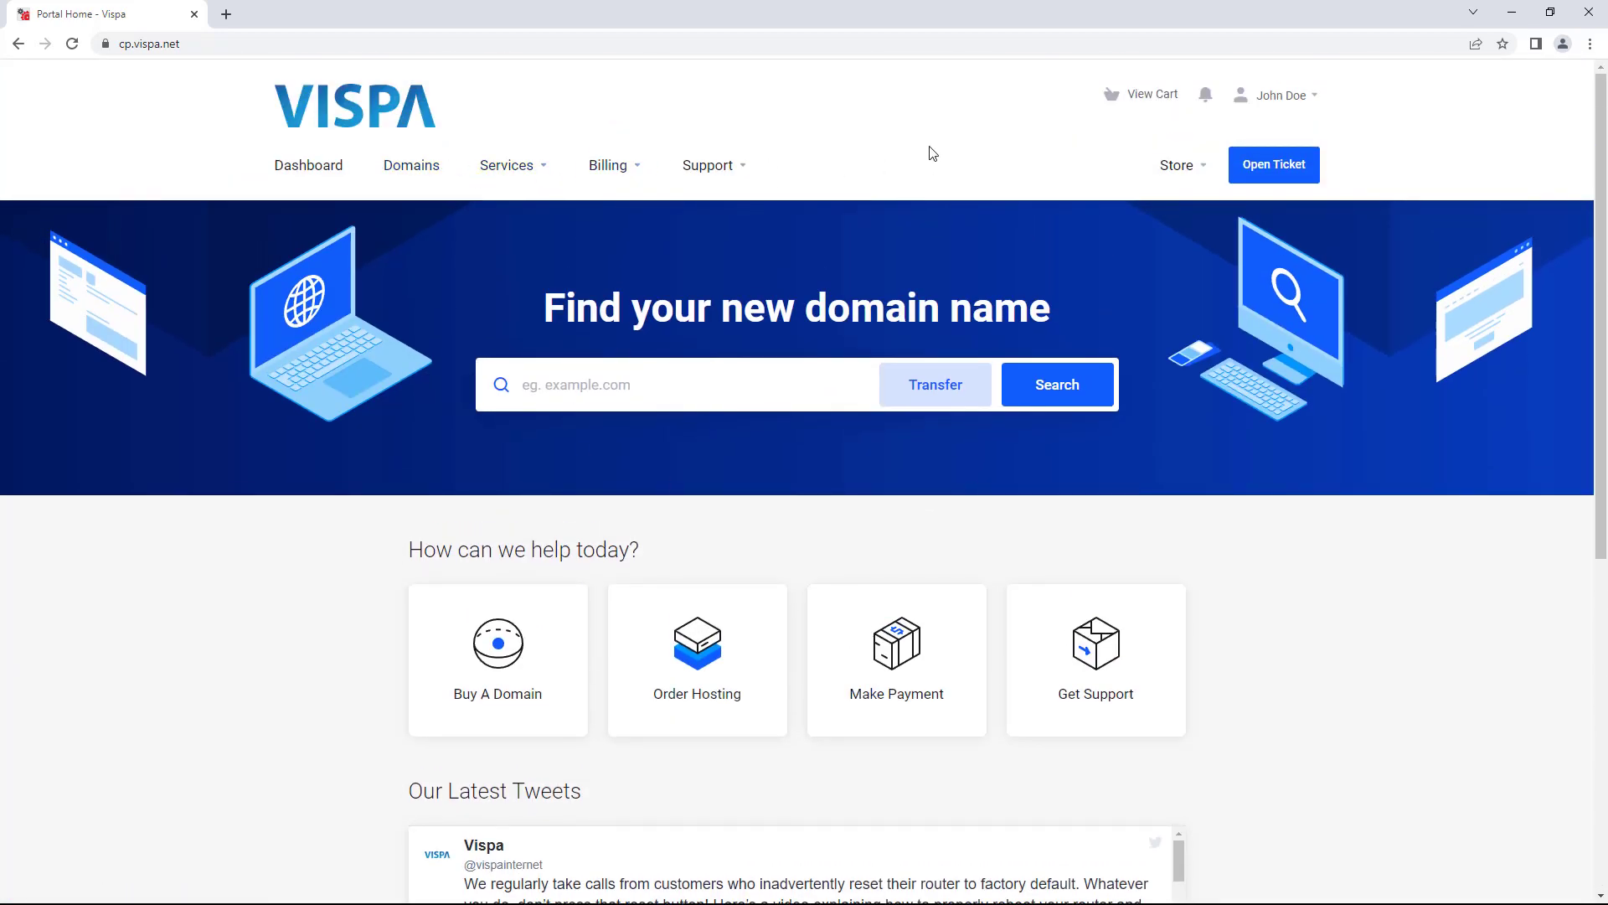
click(1263, 97)
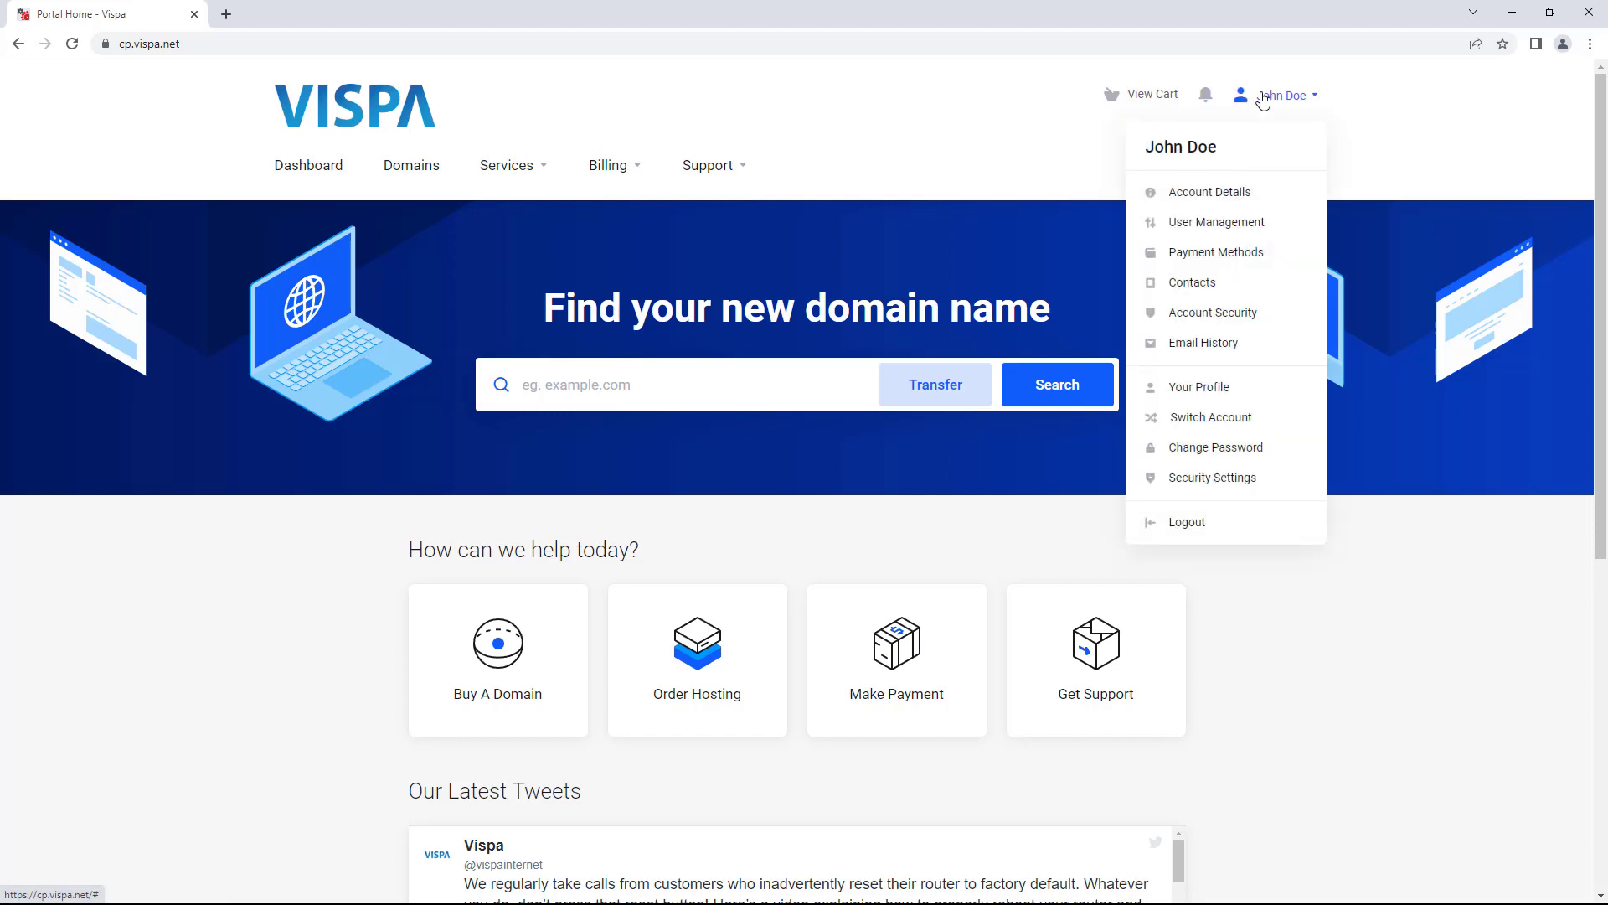
click(1181, 522)
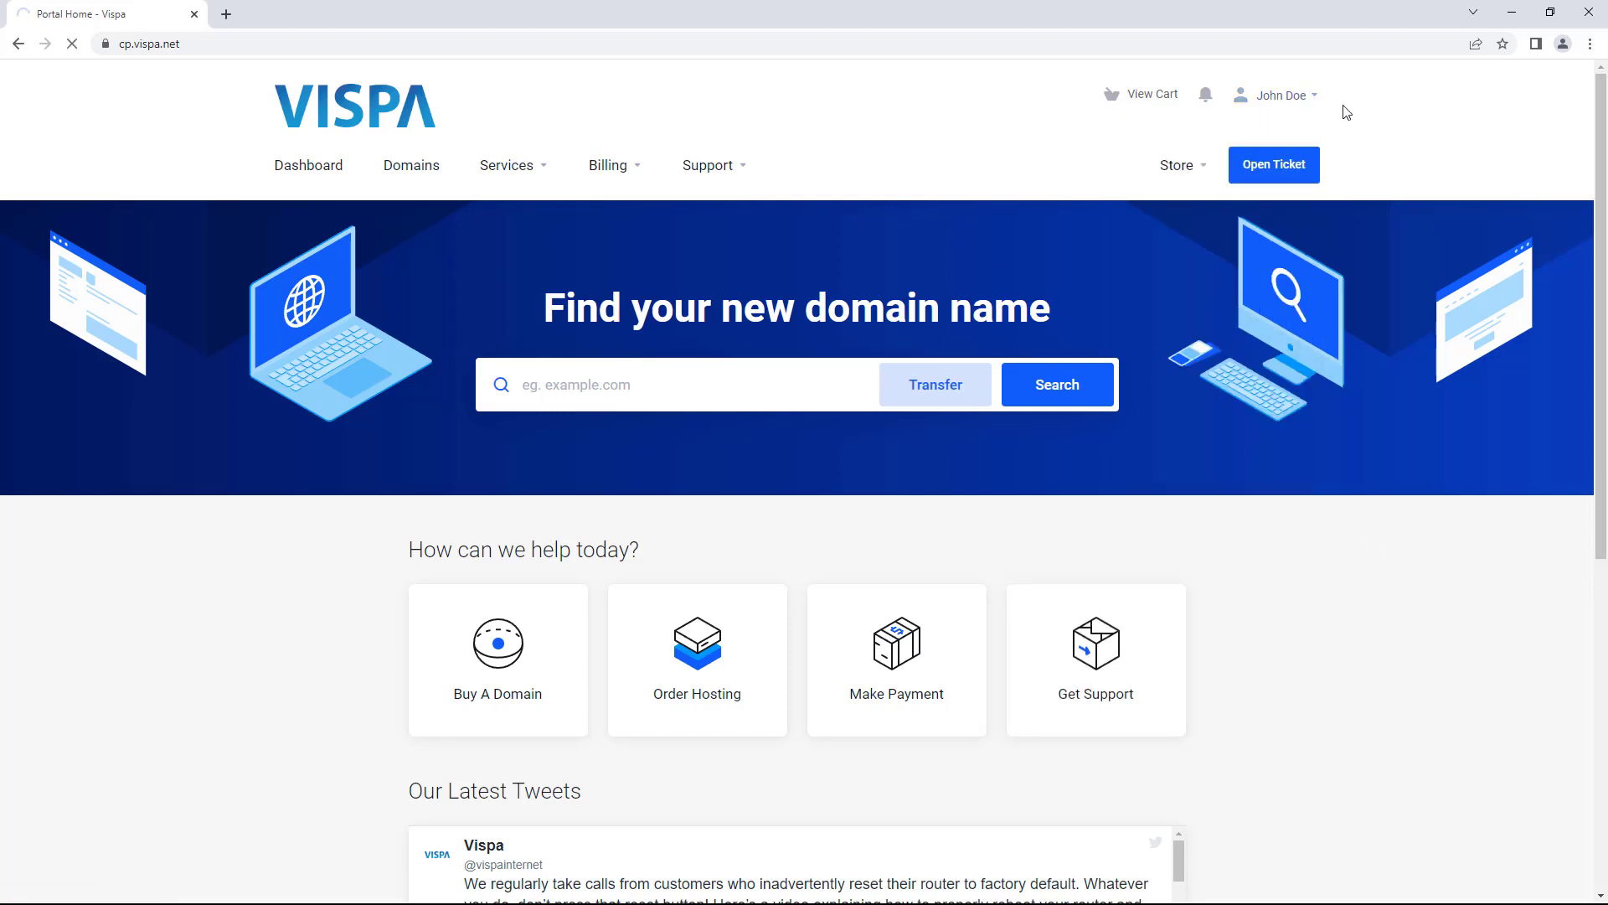
click(1303, 104)
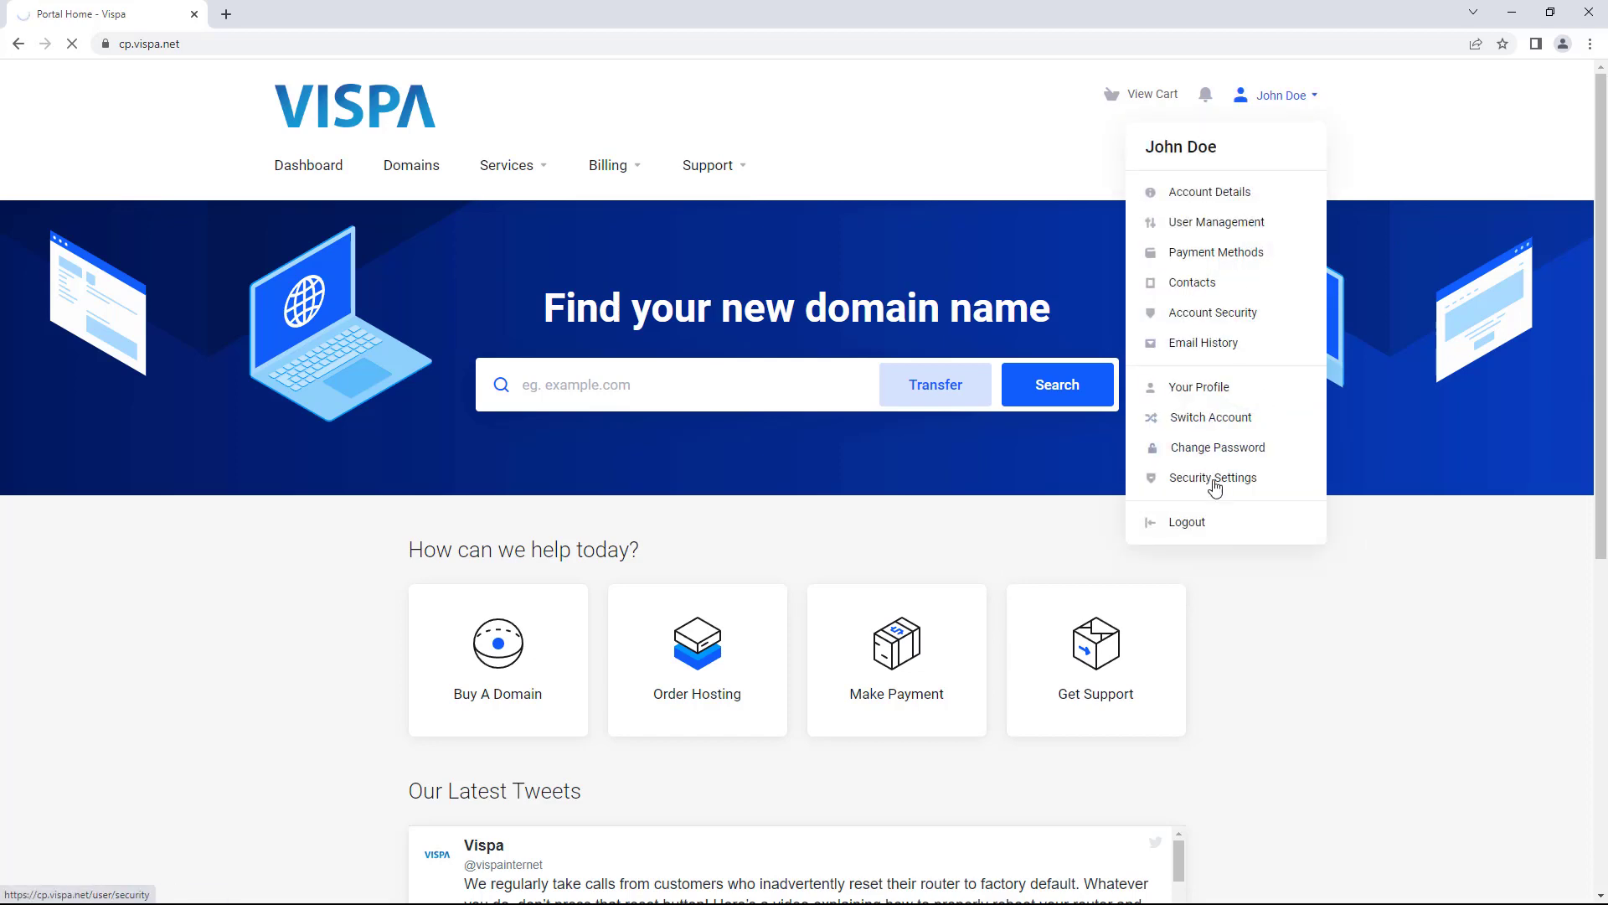
click(1188, 532)
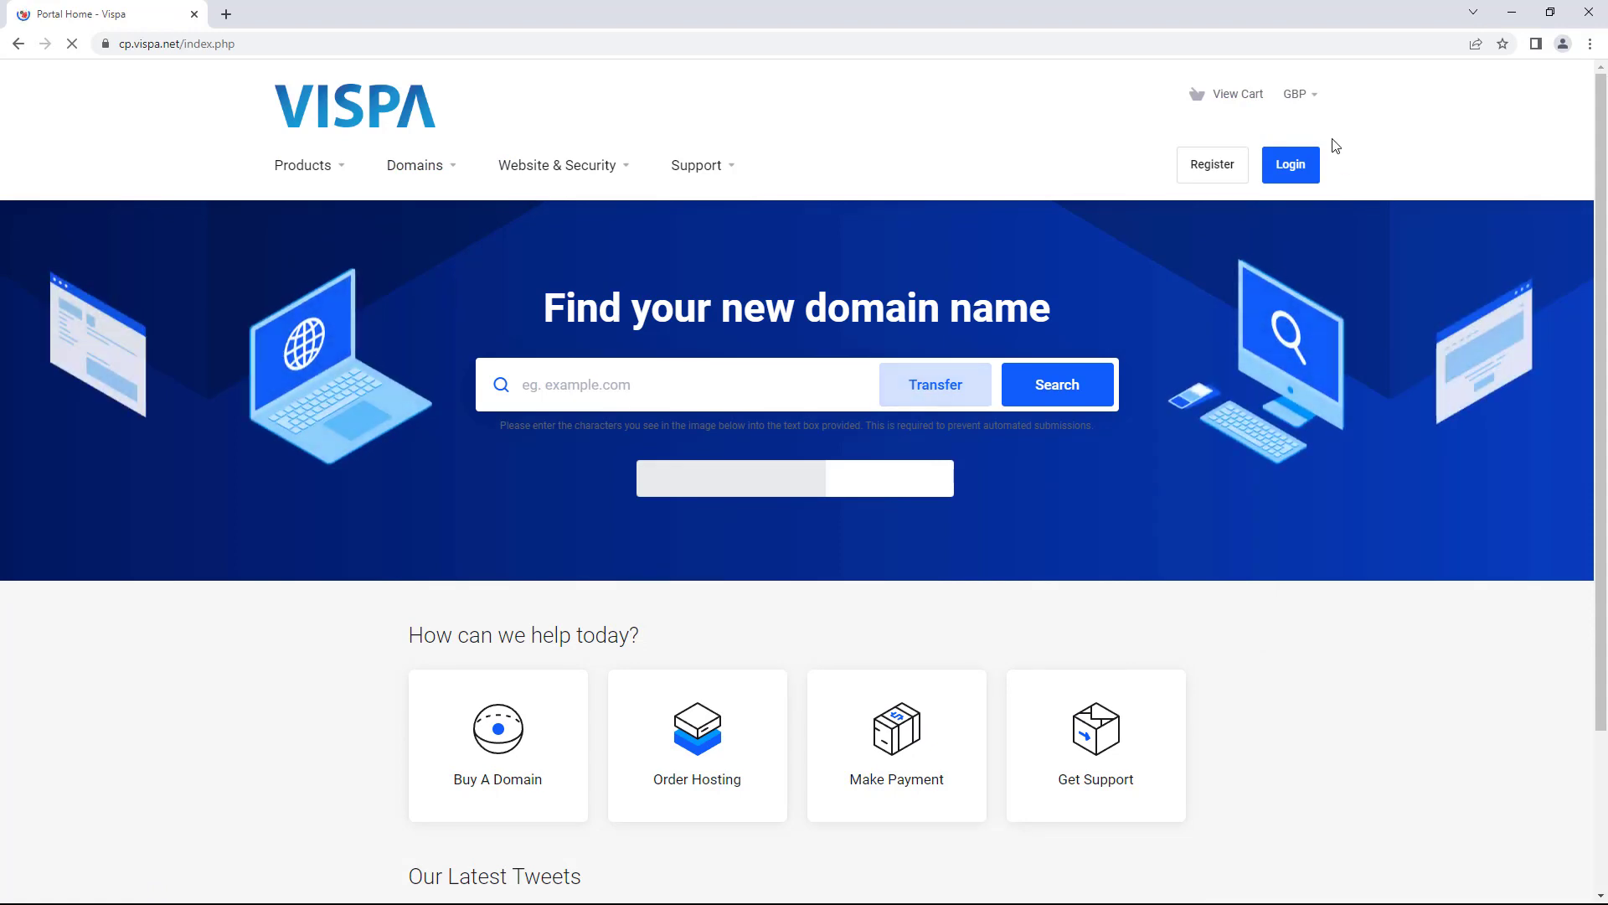
- Log in on the Secure Client Login page with the post mailbox address and stored password
click(1294, 171)
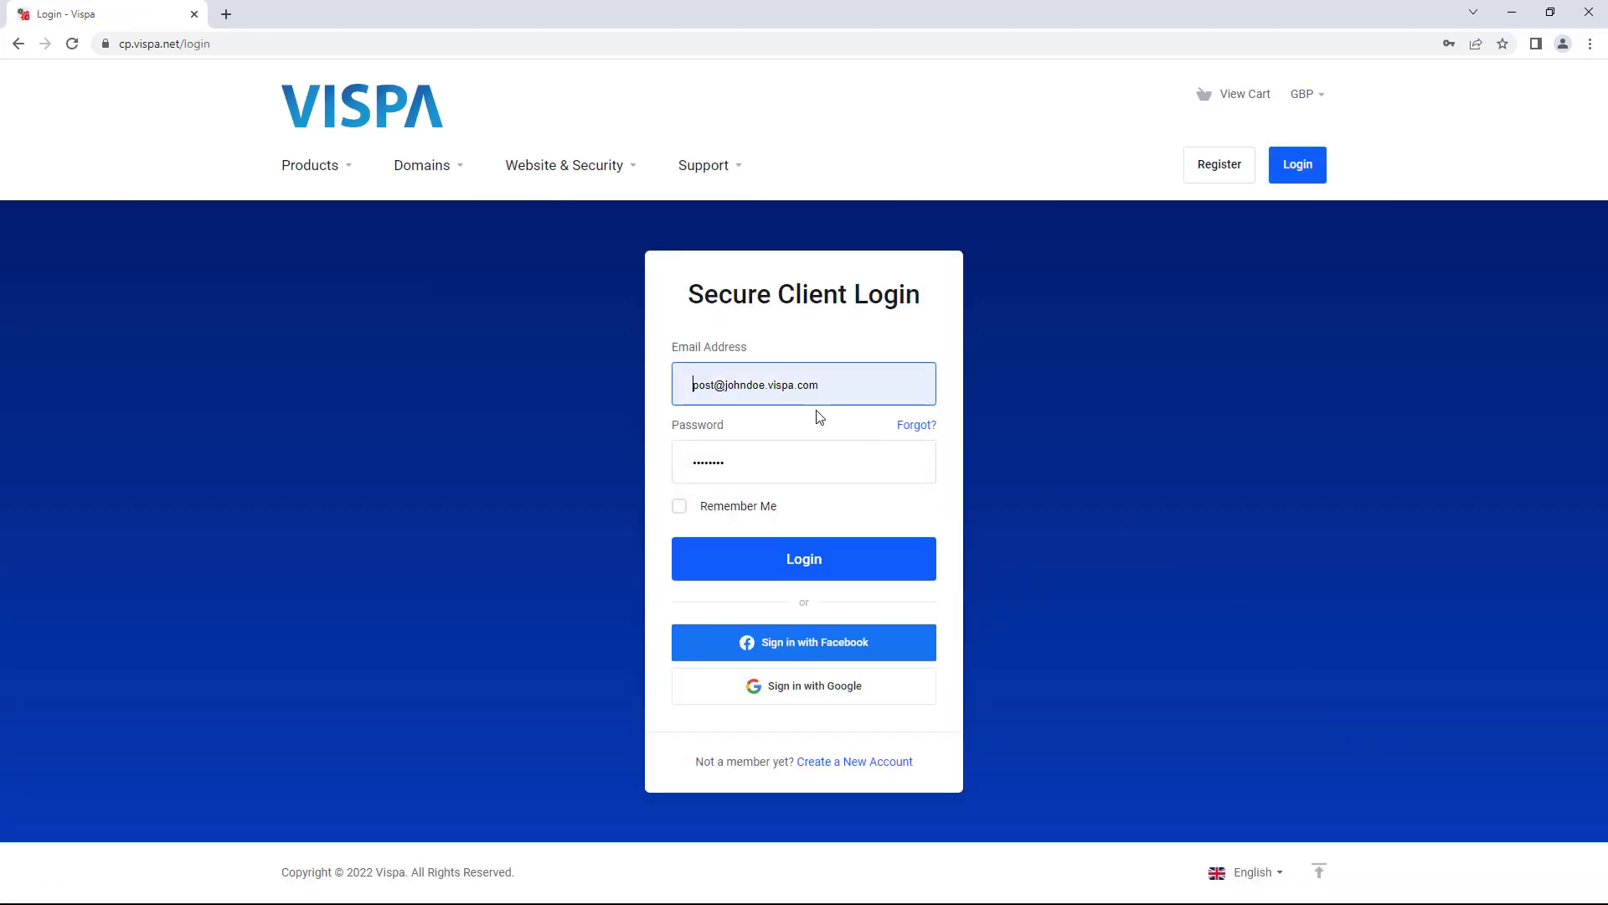
drag(837, 394, 683, 370)
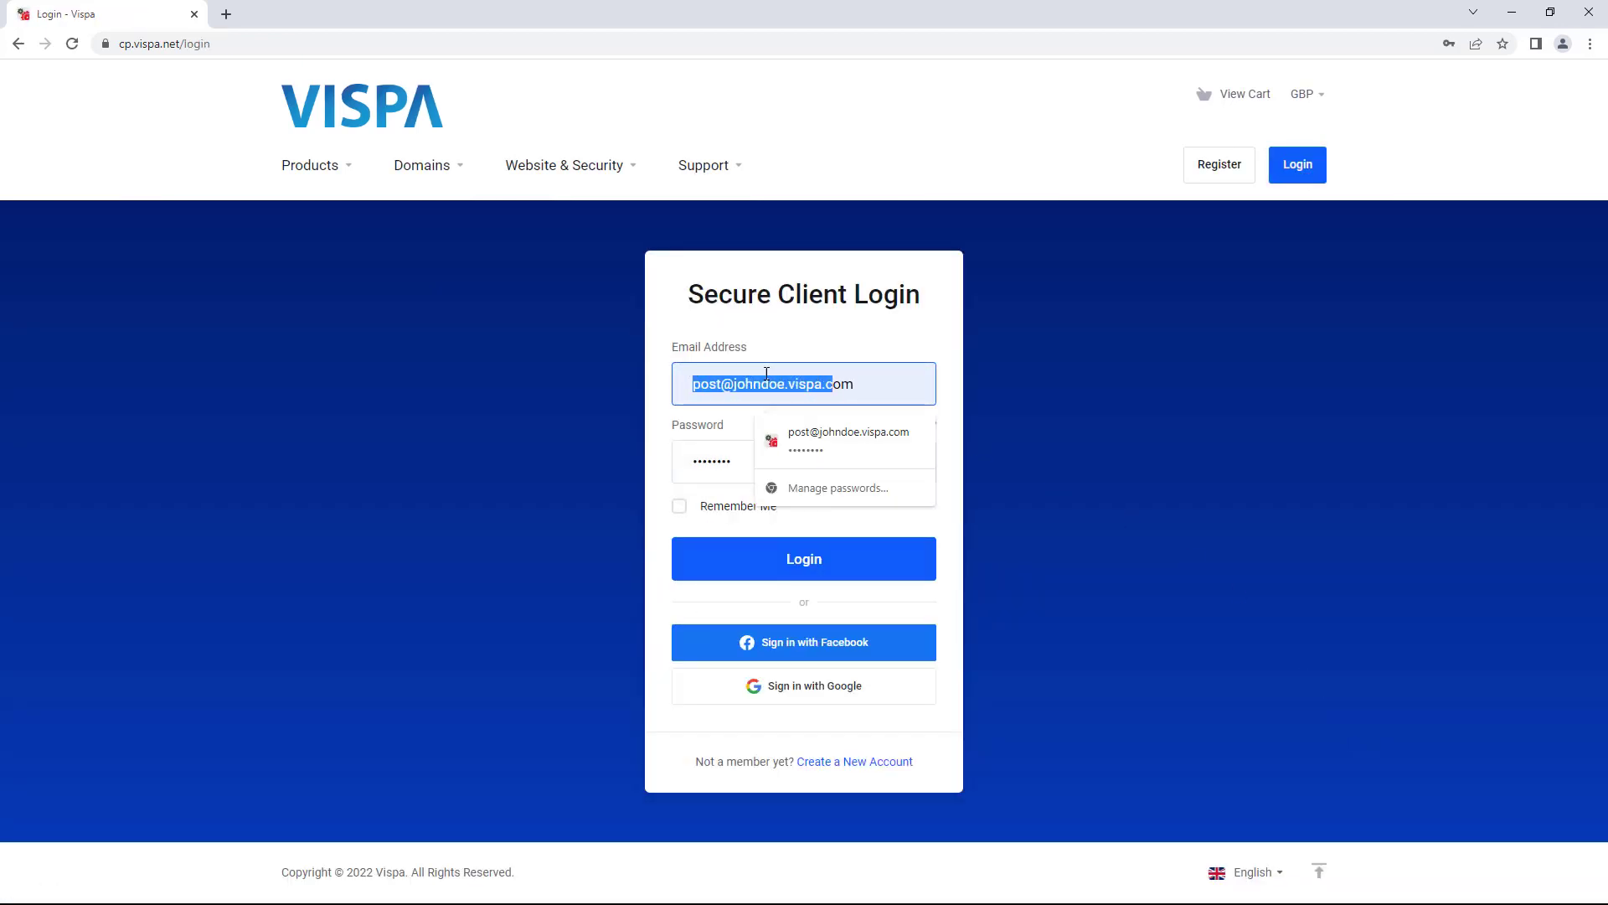
drag(910, 389, 683, 394)
click(735, 452)
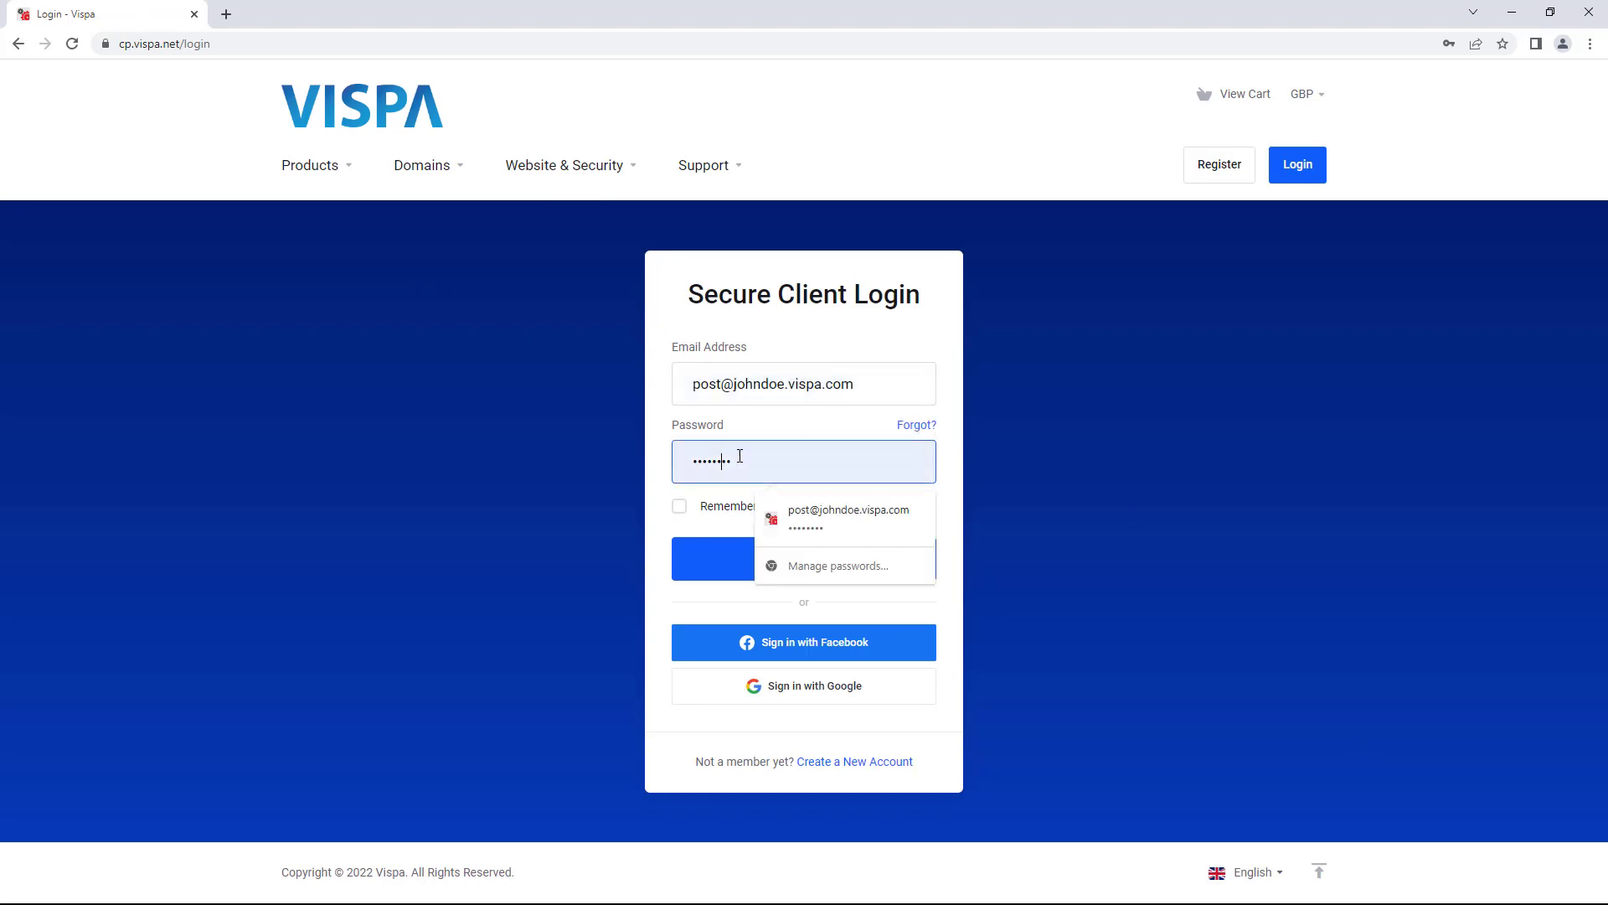
drag(736, 452, 671, 460)
click(953, 495)
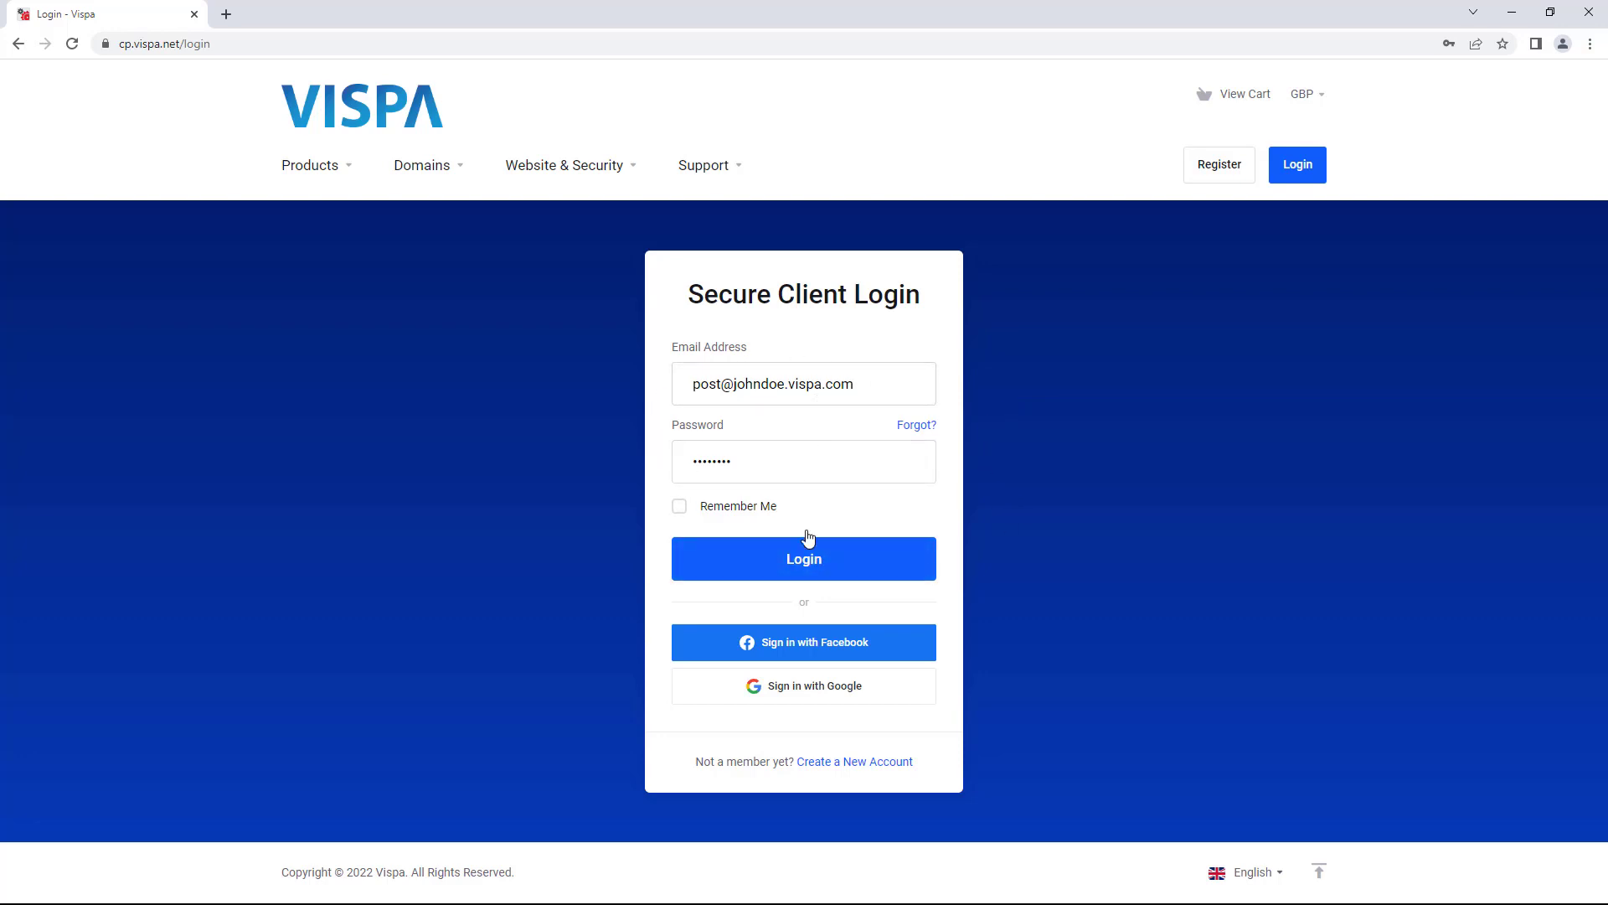
click(807, 563)
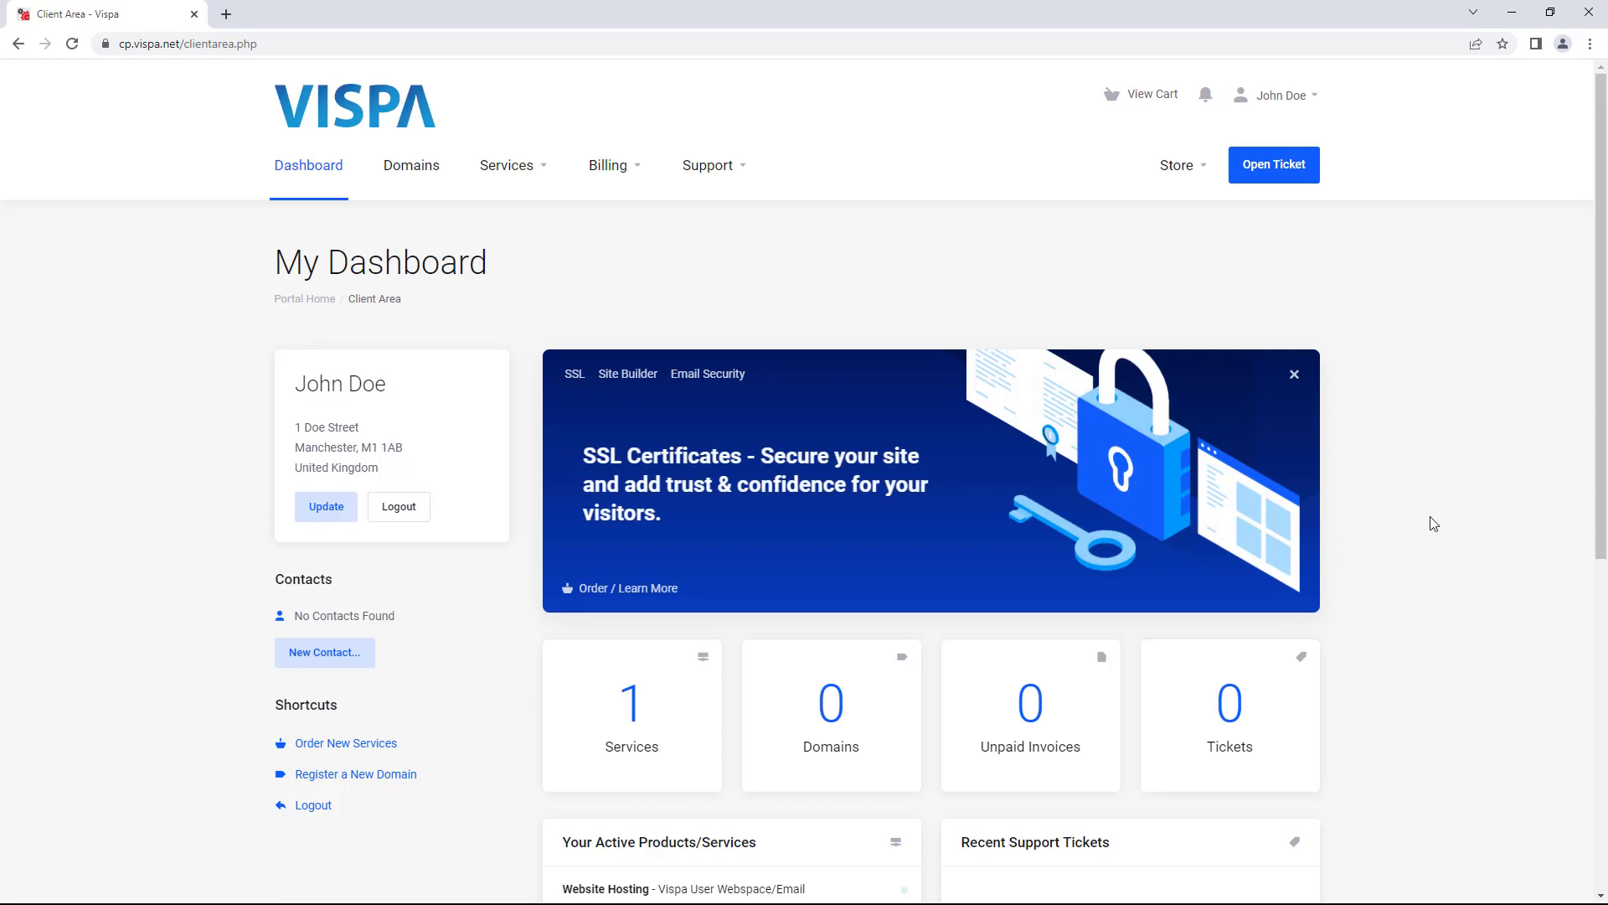
- Scroll the dashboard, then go to Services > My Services to list the active Website Hosting plan
scroll(1439, 509, down, 2)
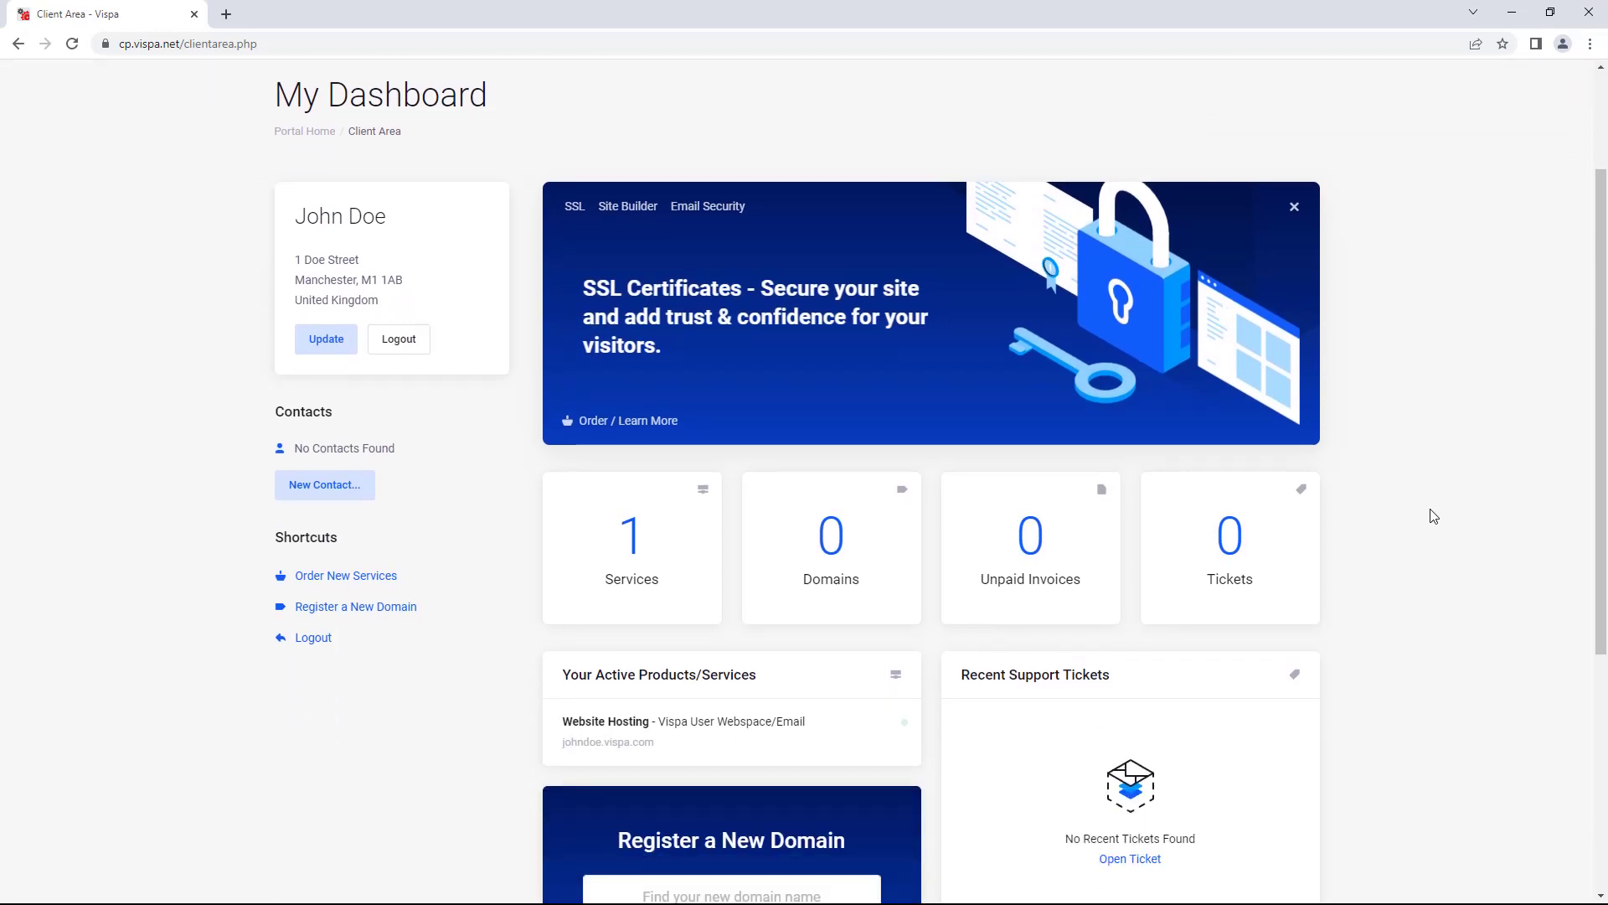
scroll(1433, 512, down, 5)
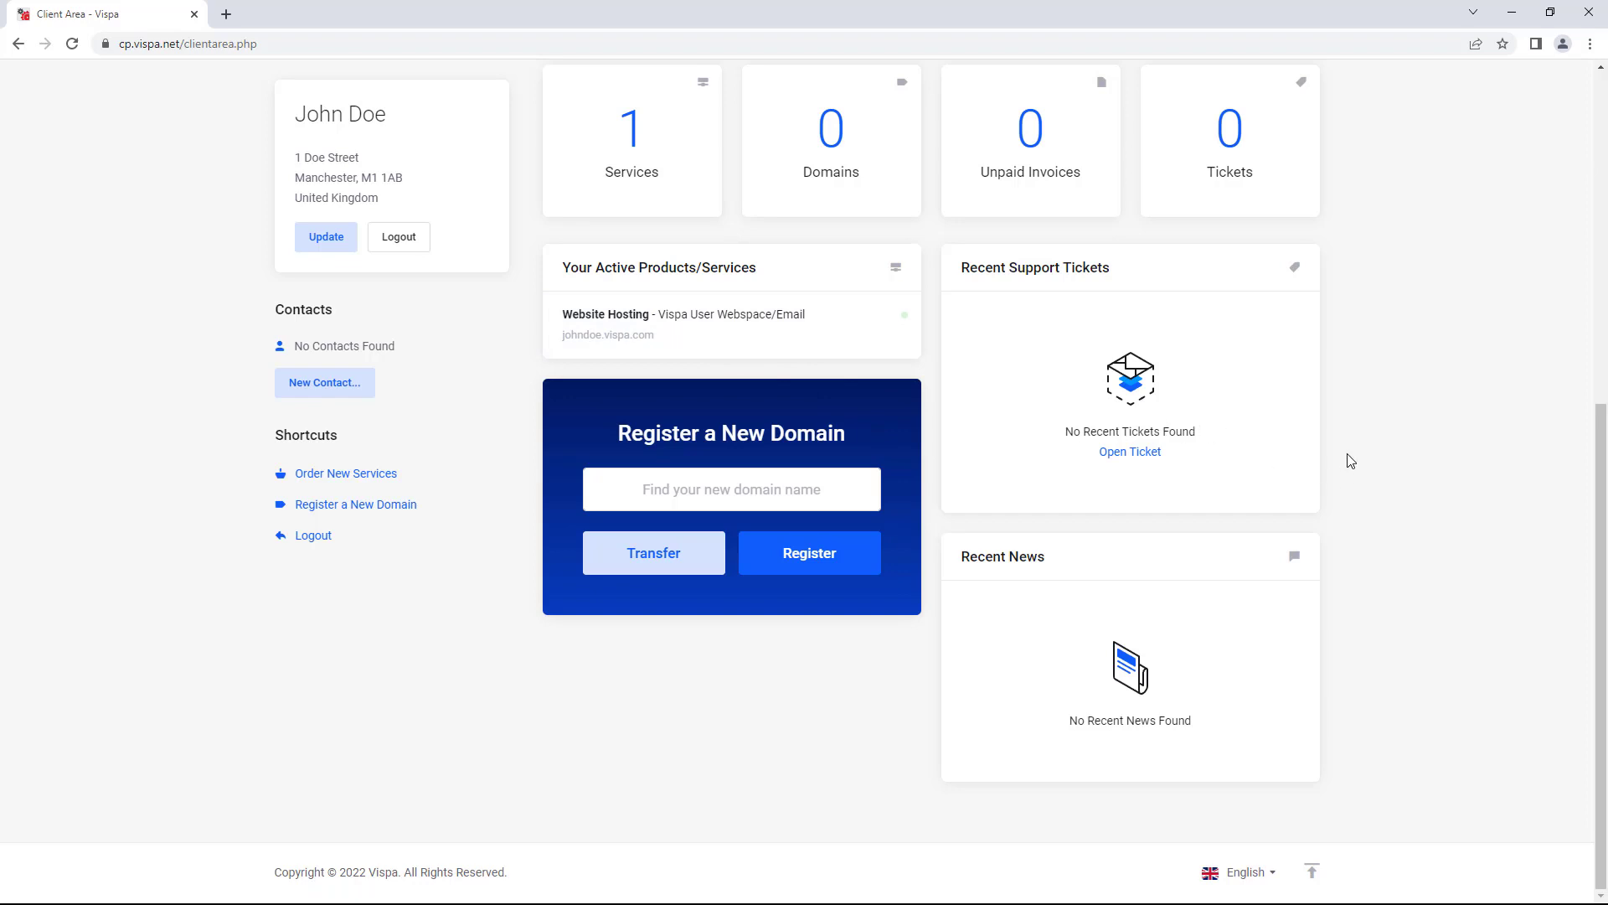
scroll(1369, 453, up, 3)
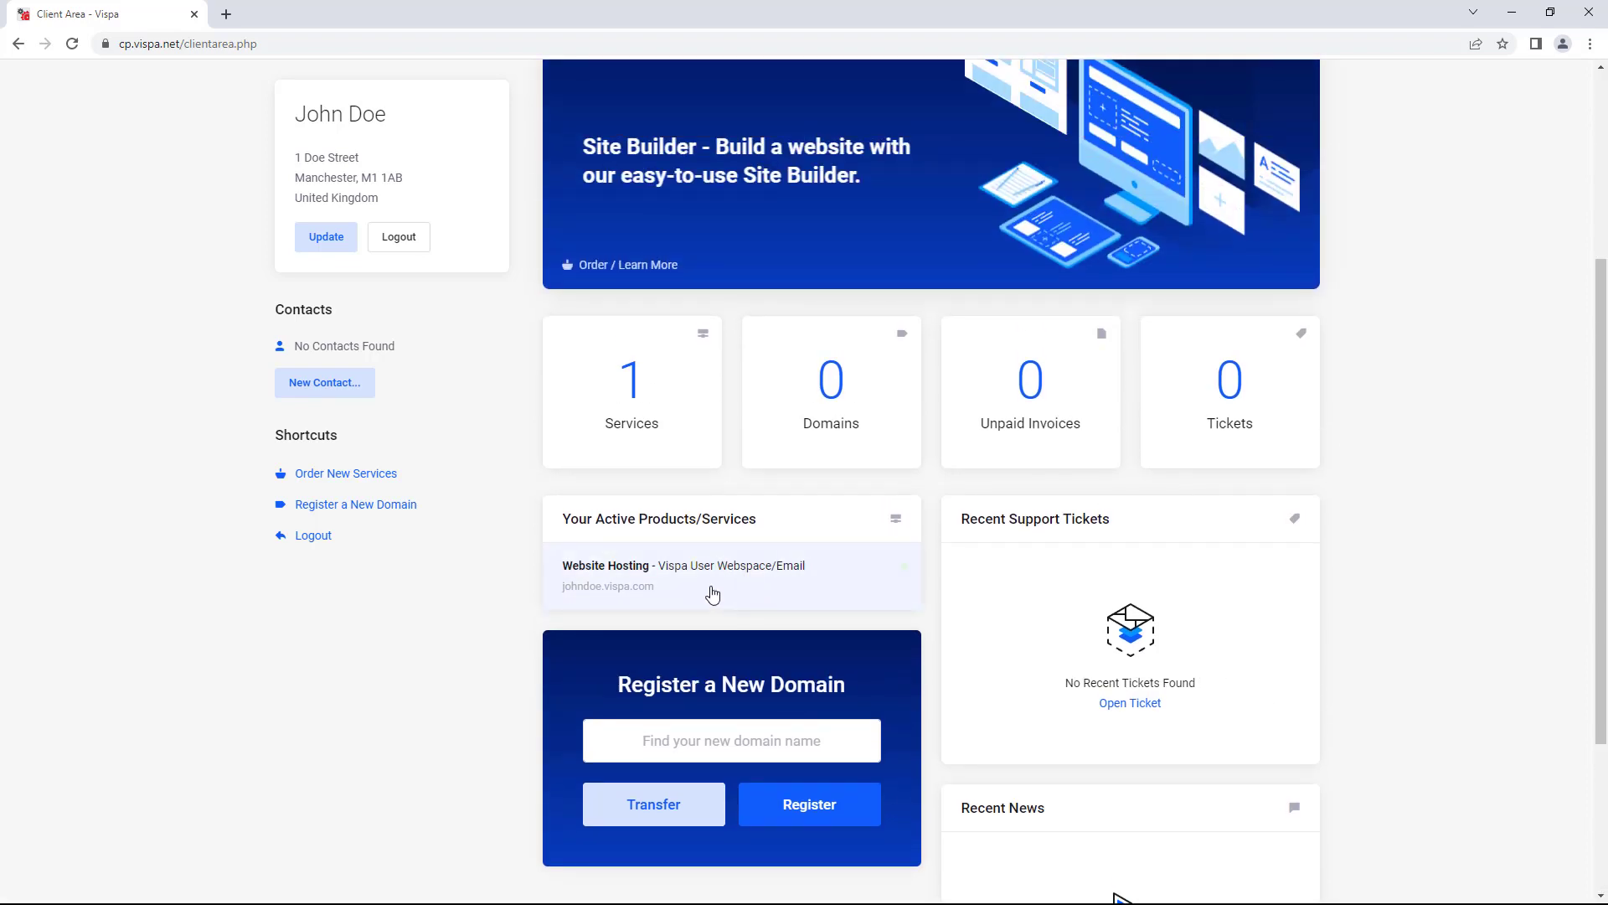
scroll(716, 588, up, 4)
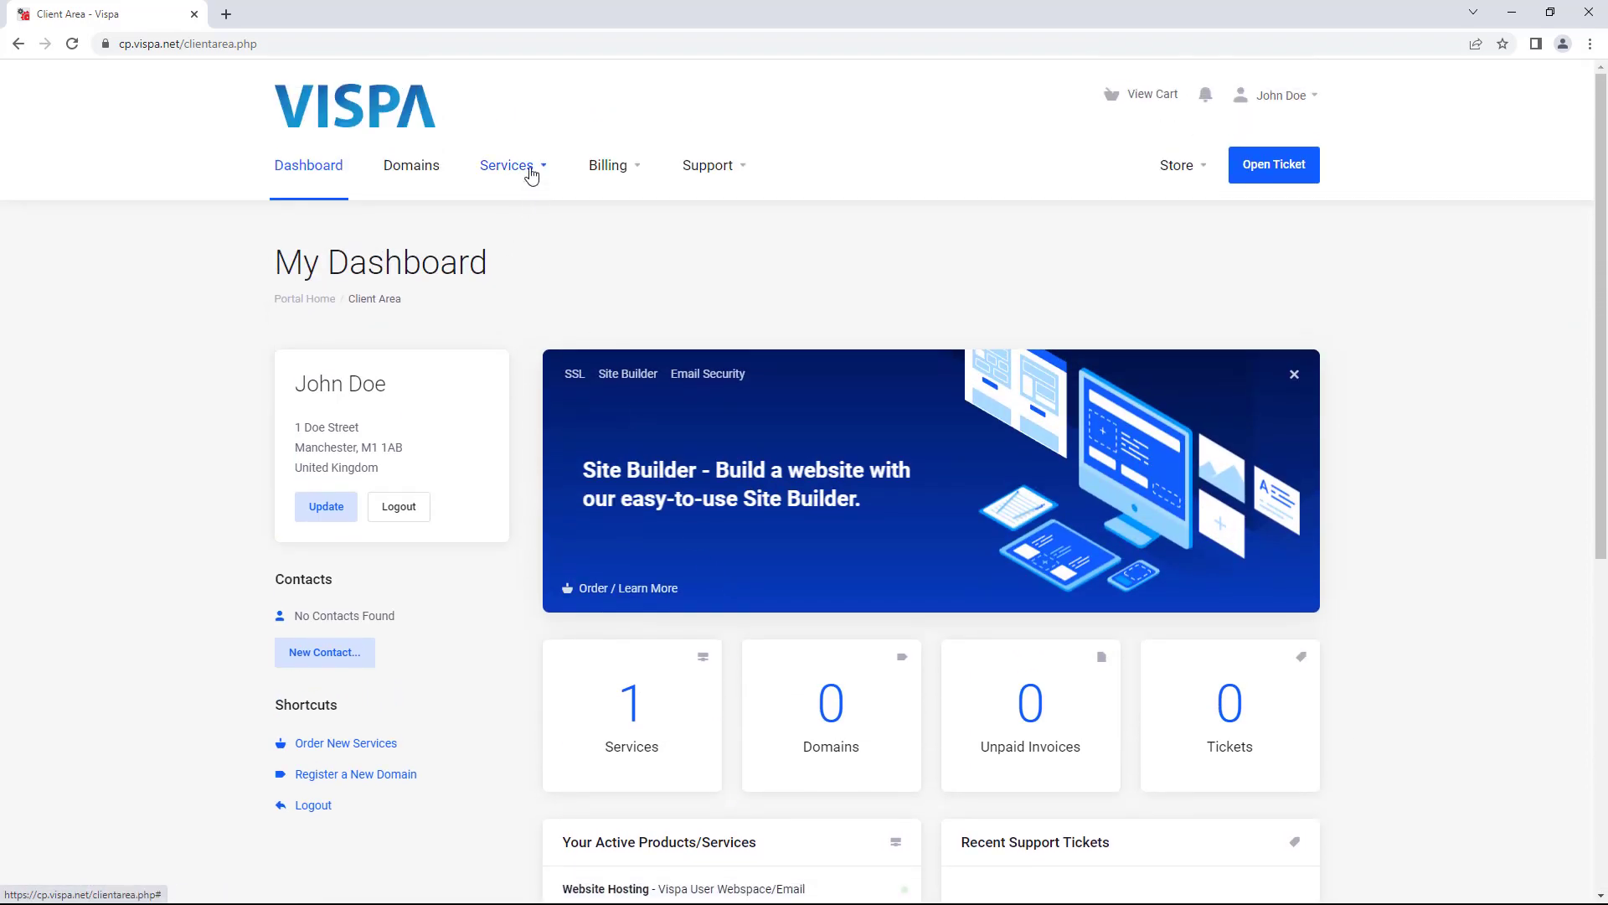
click(533, 172)
click(540, 219)
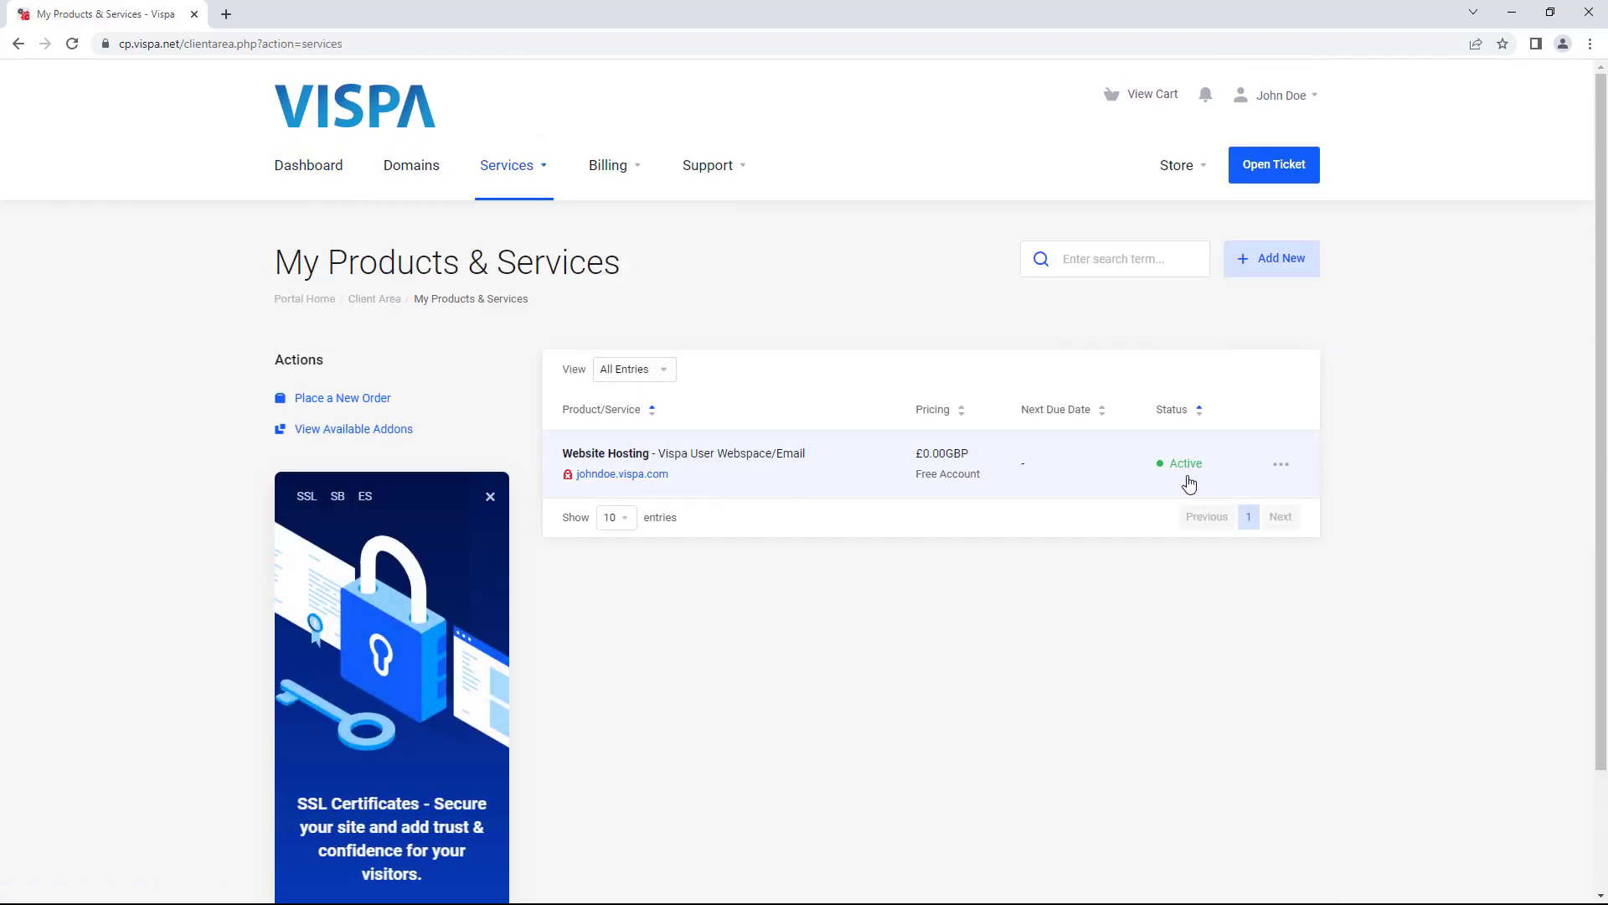
- View the Website Hosting service details and launch Mail from its Quick Shortcuts
click(1276, 463)
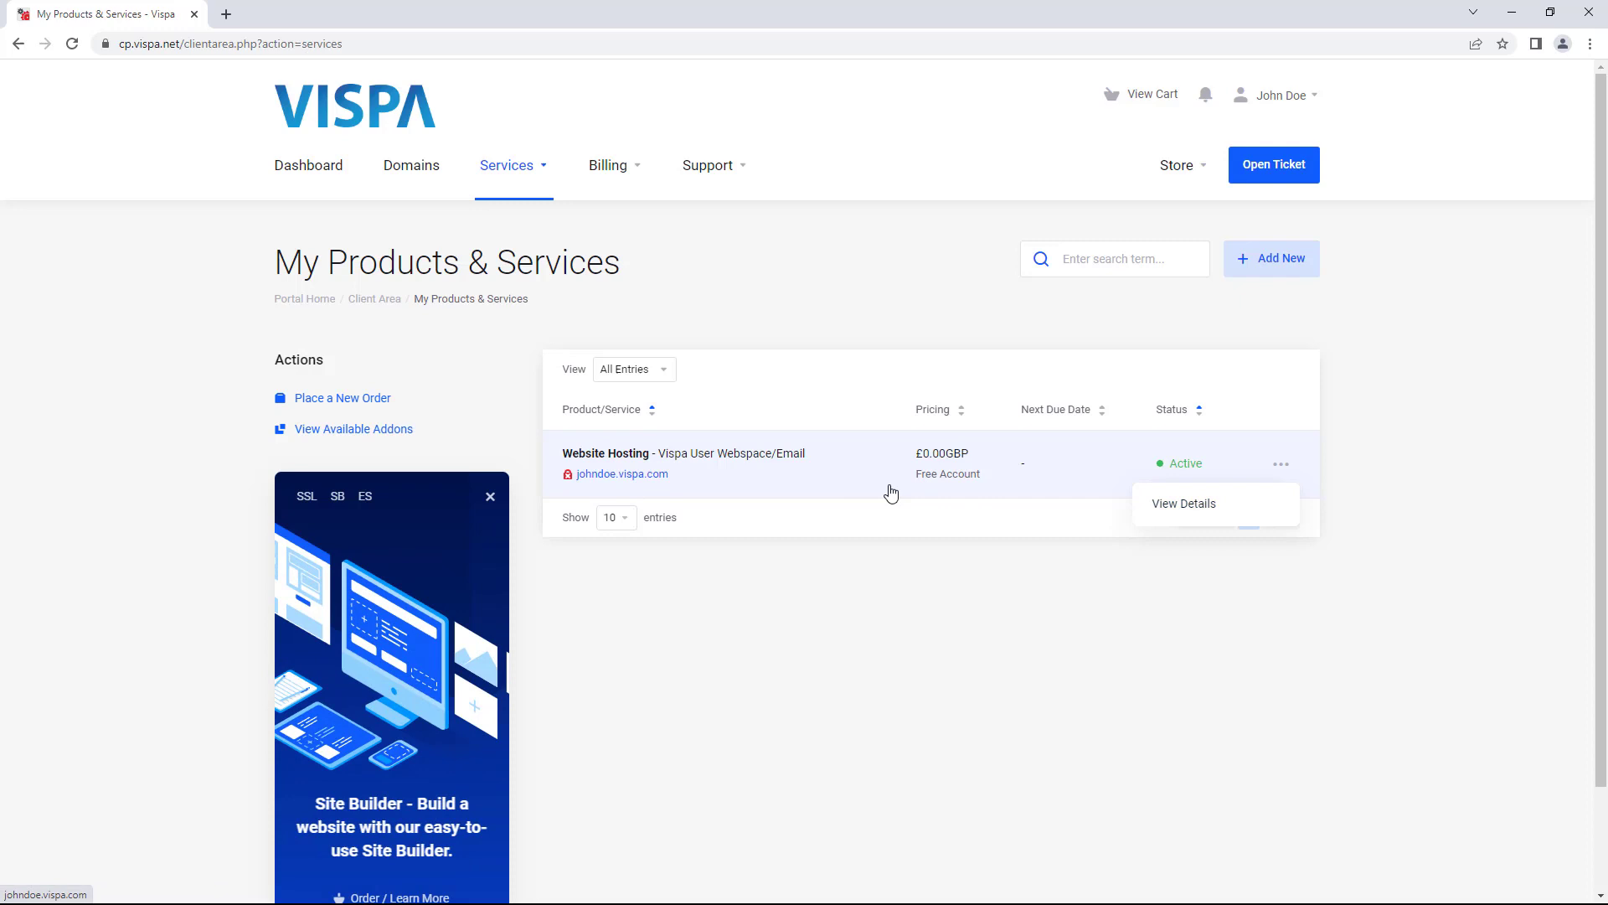
click(1196, 511)
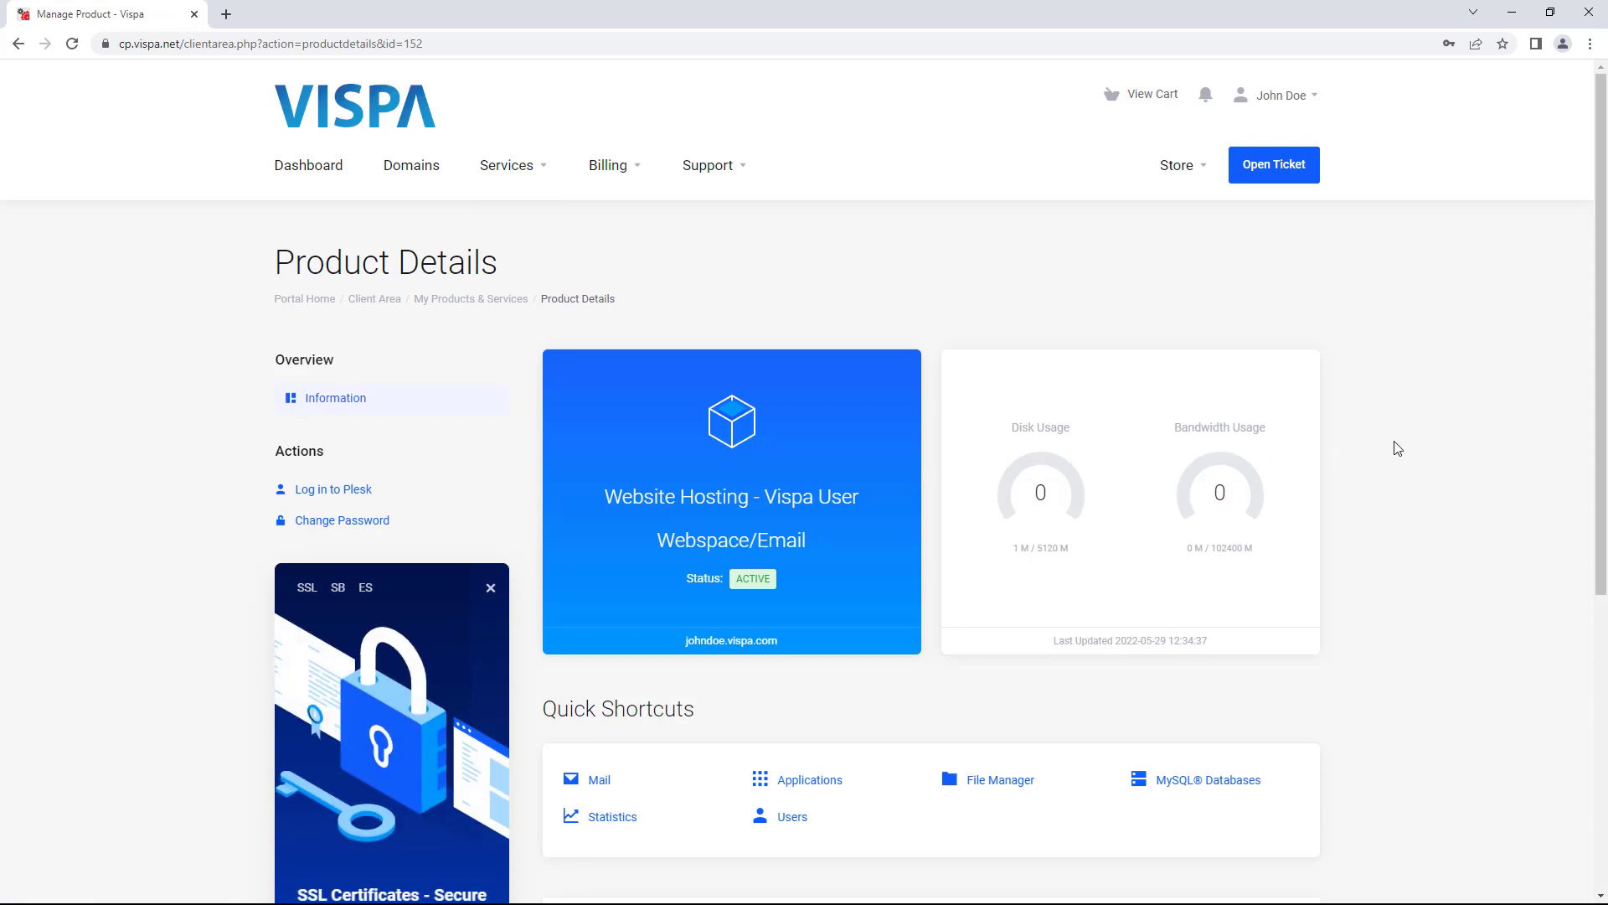
scroll(1397, 448, down, 2)
drag(739, 413, 770, 409)
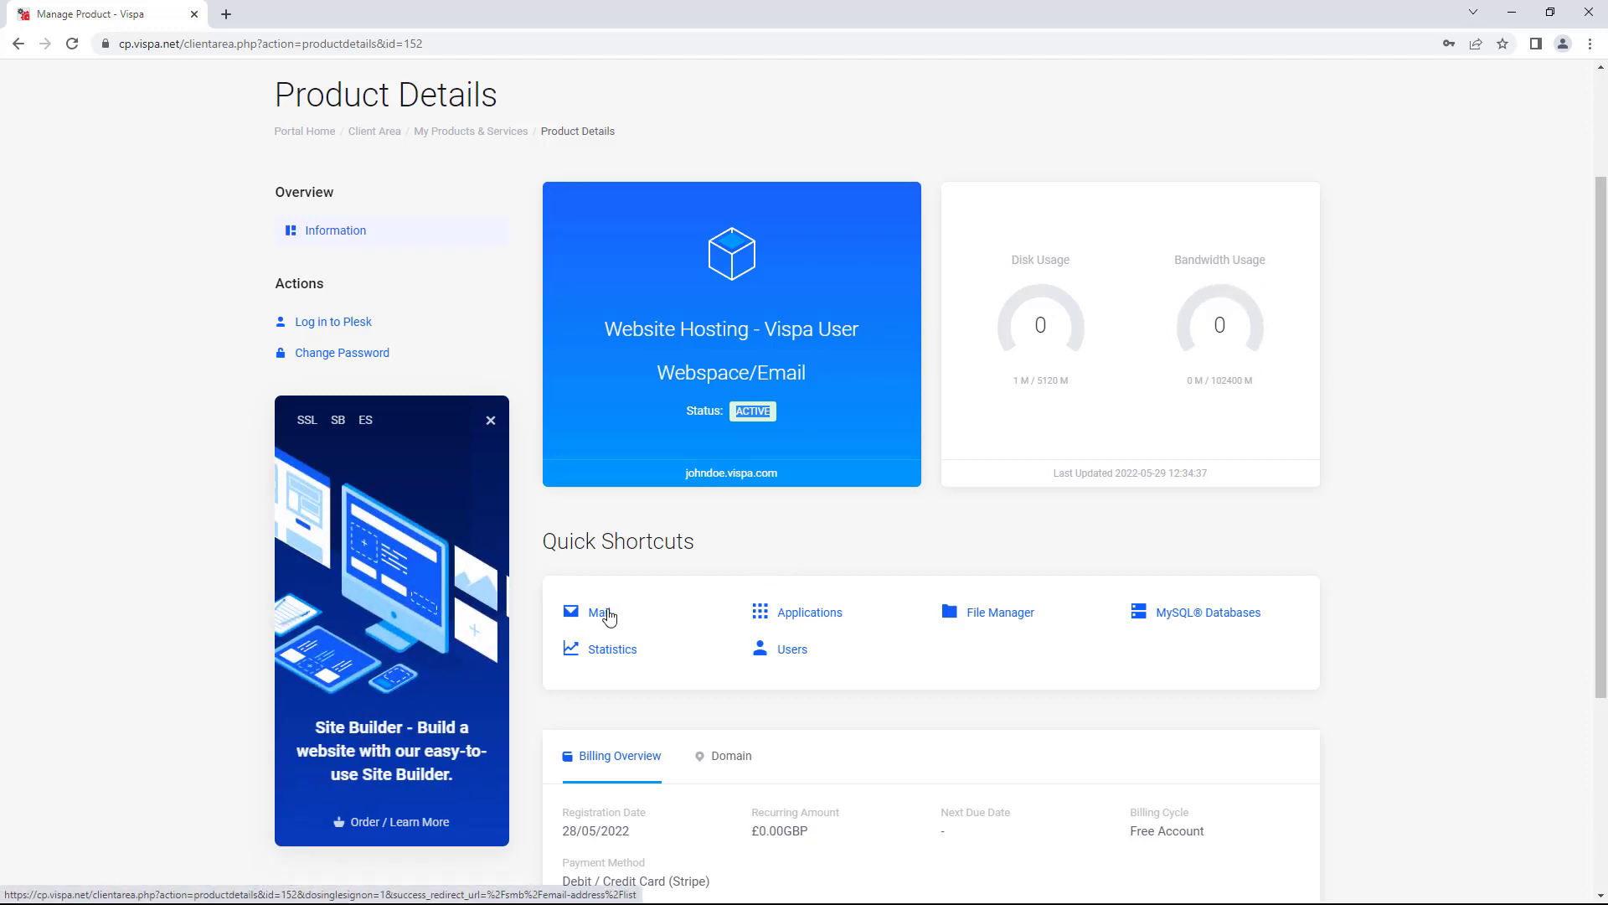
scroll(606, 619, down, 2)
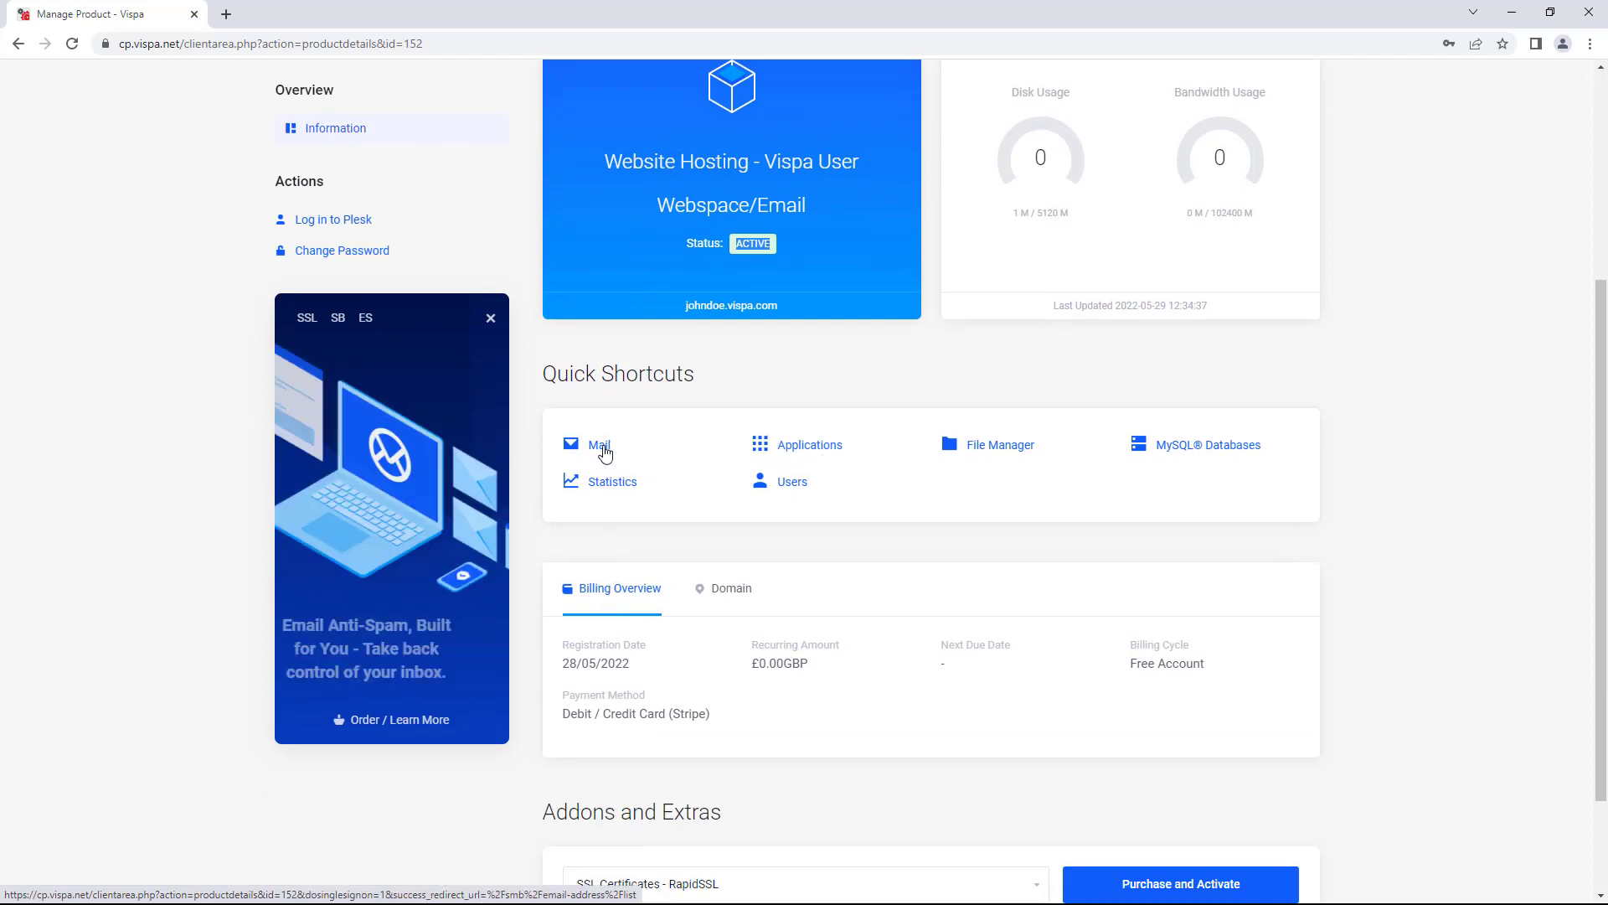
click(605, 453)
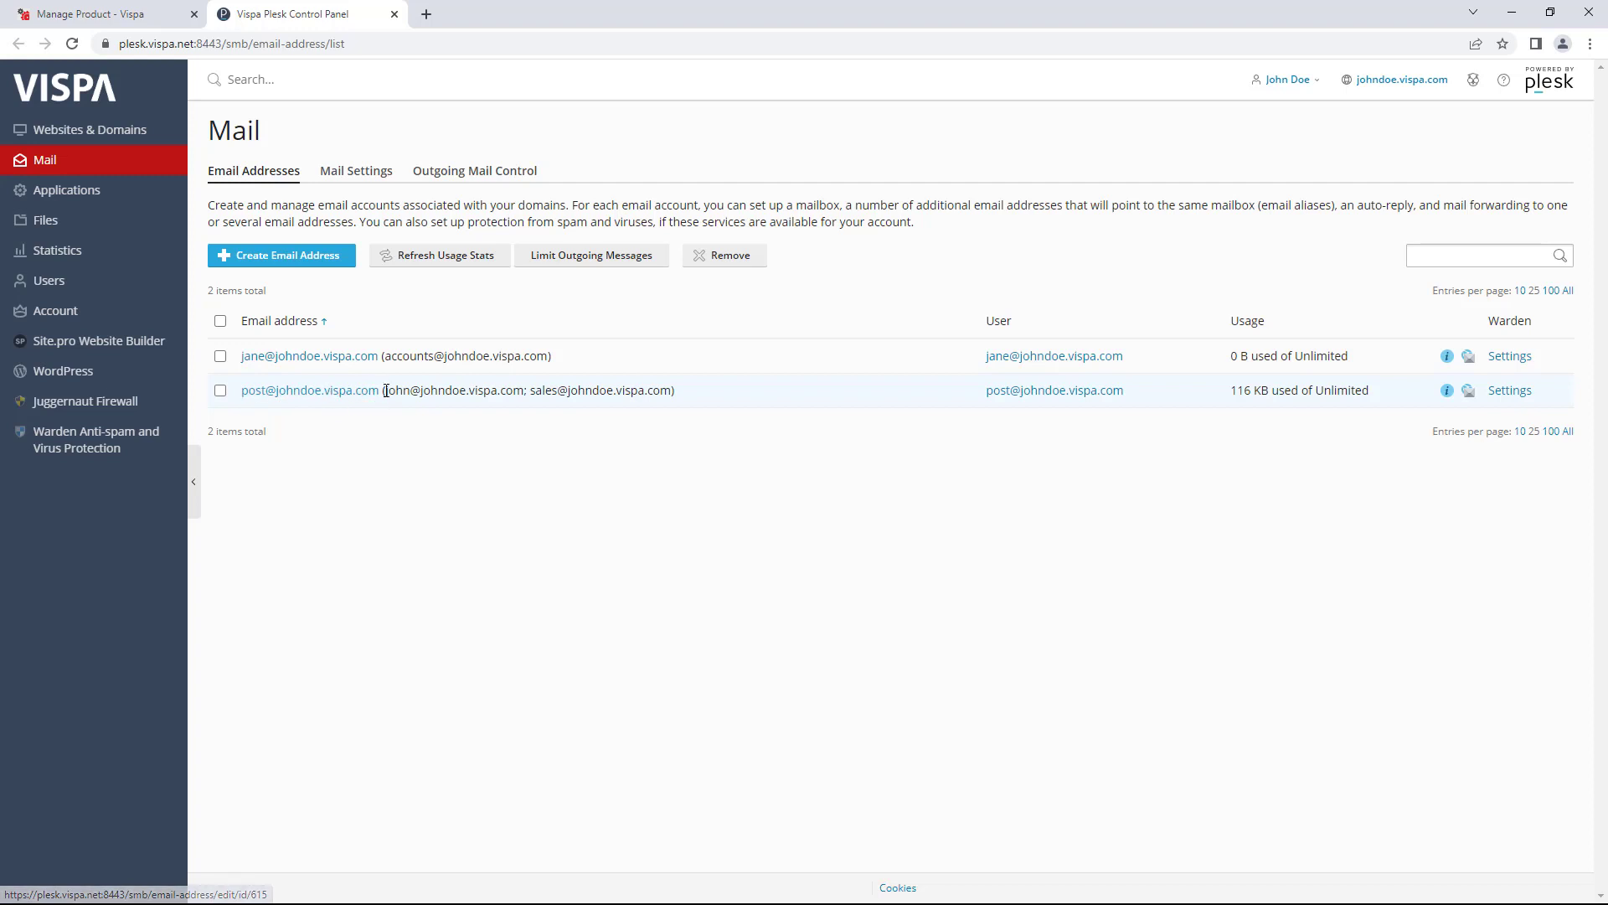
- Highlight the post mailbox's aliases and the other mailbox's single alias on the Email Addresses list
drag(383, 391, 658, 416)
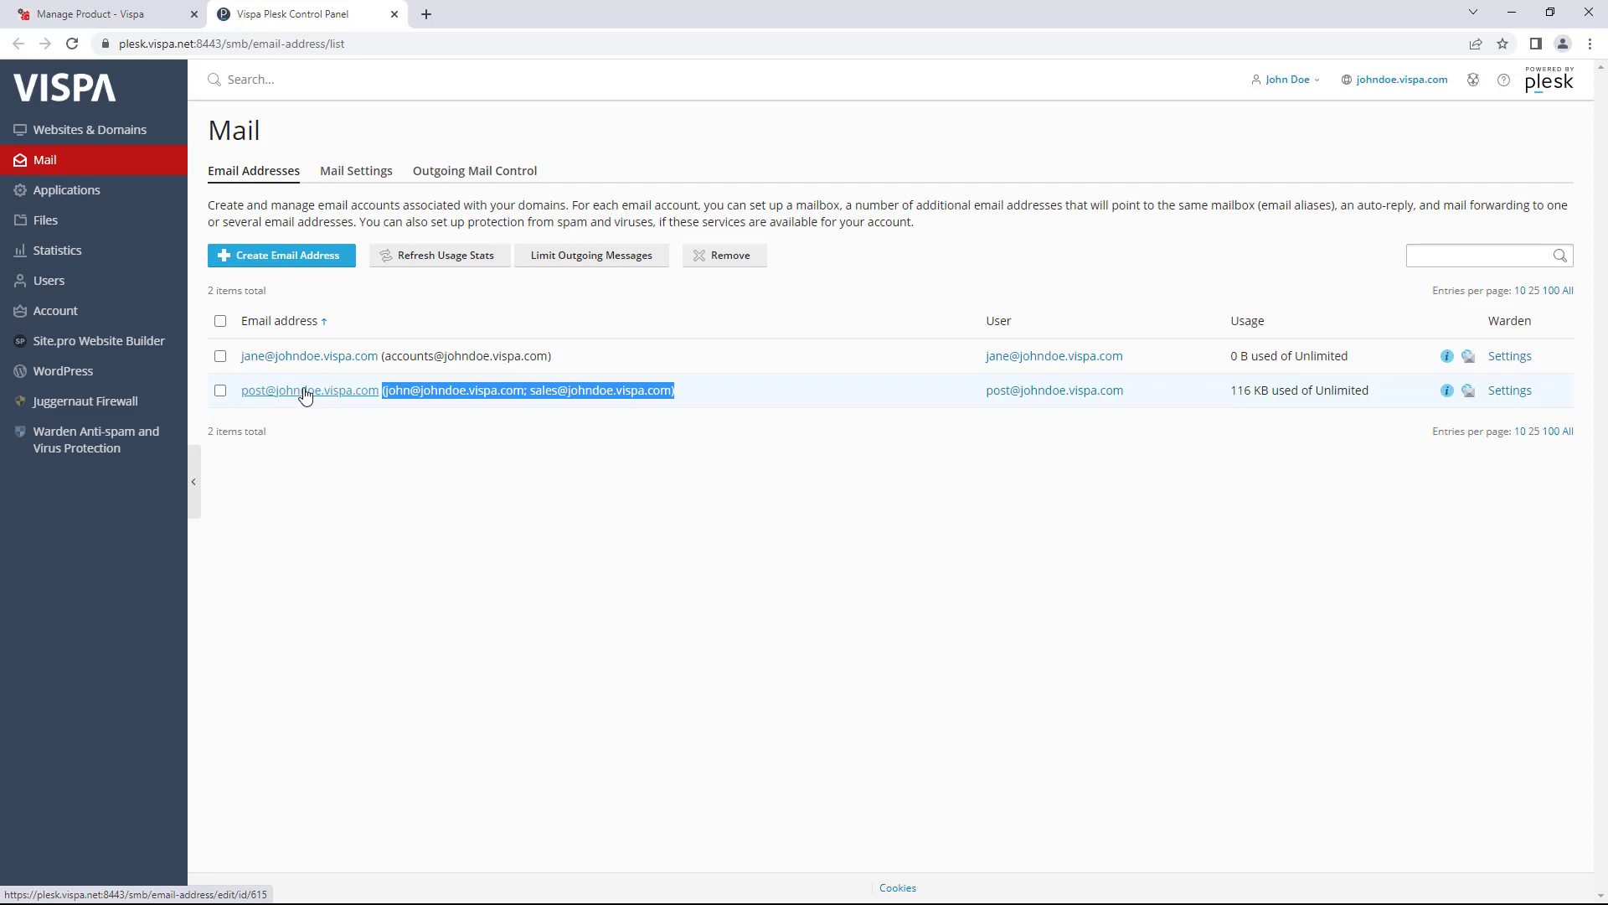
click(402, 394)
drag(397, 394, 673, 394)
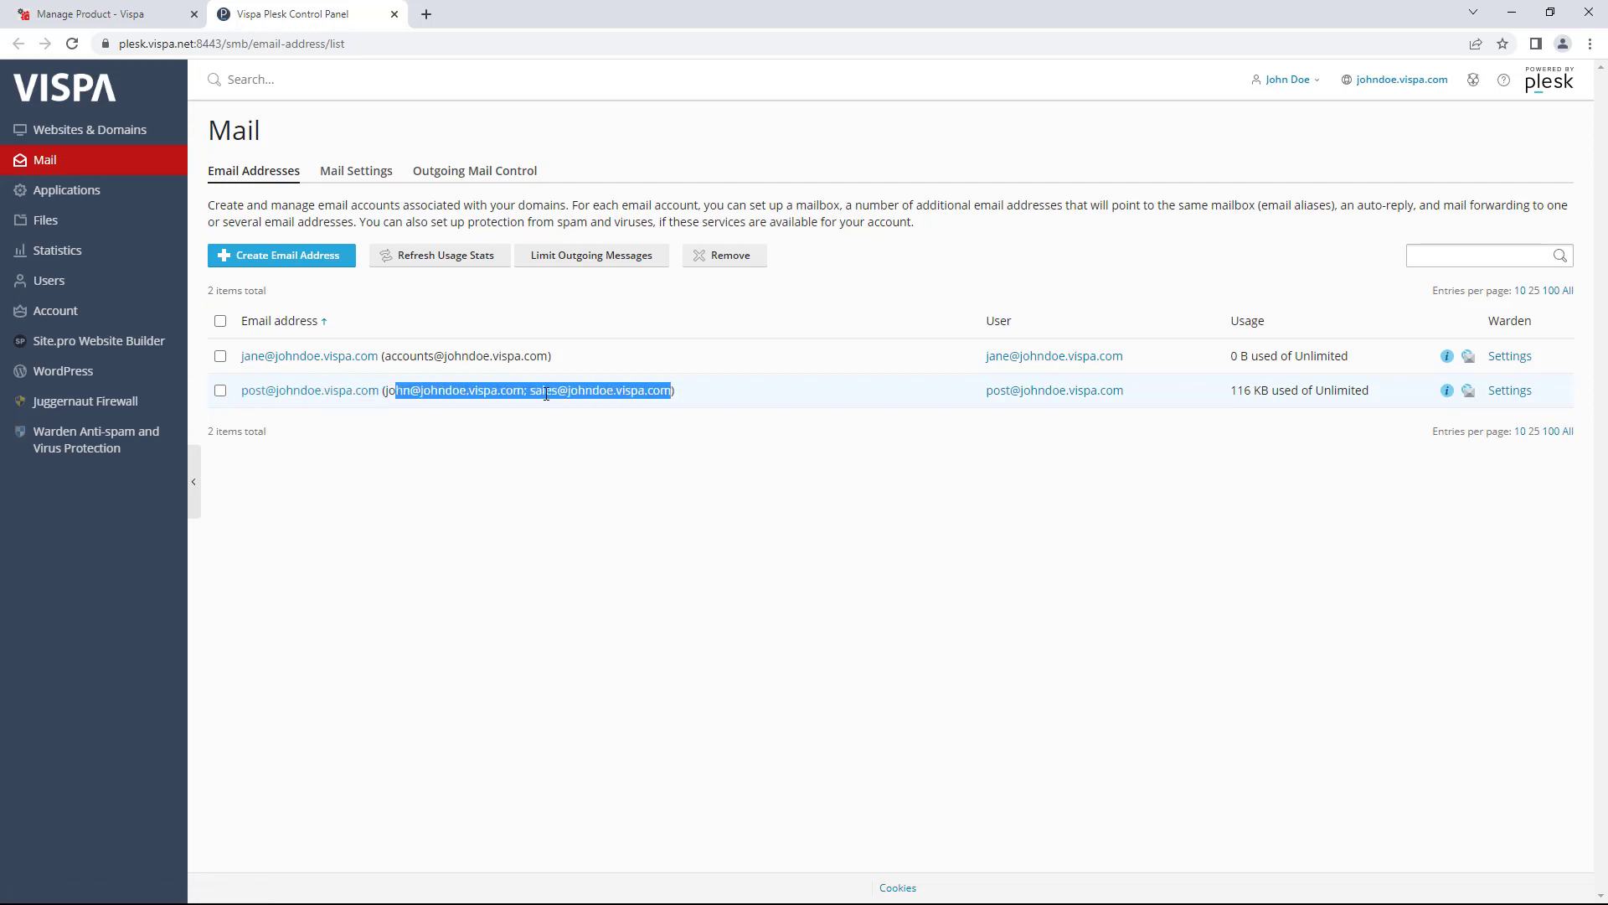
click(390, 406)
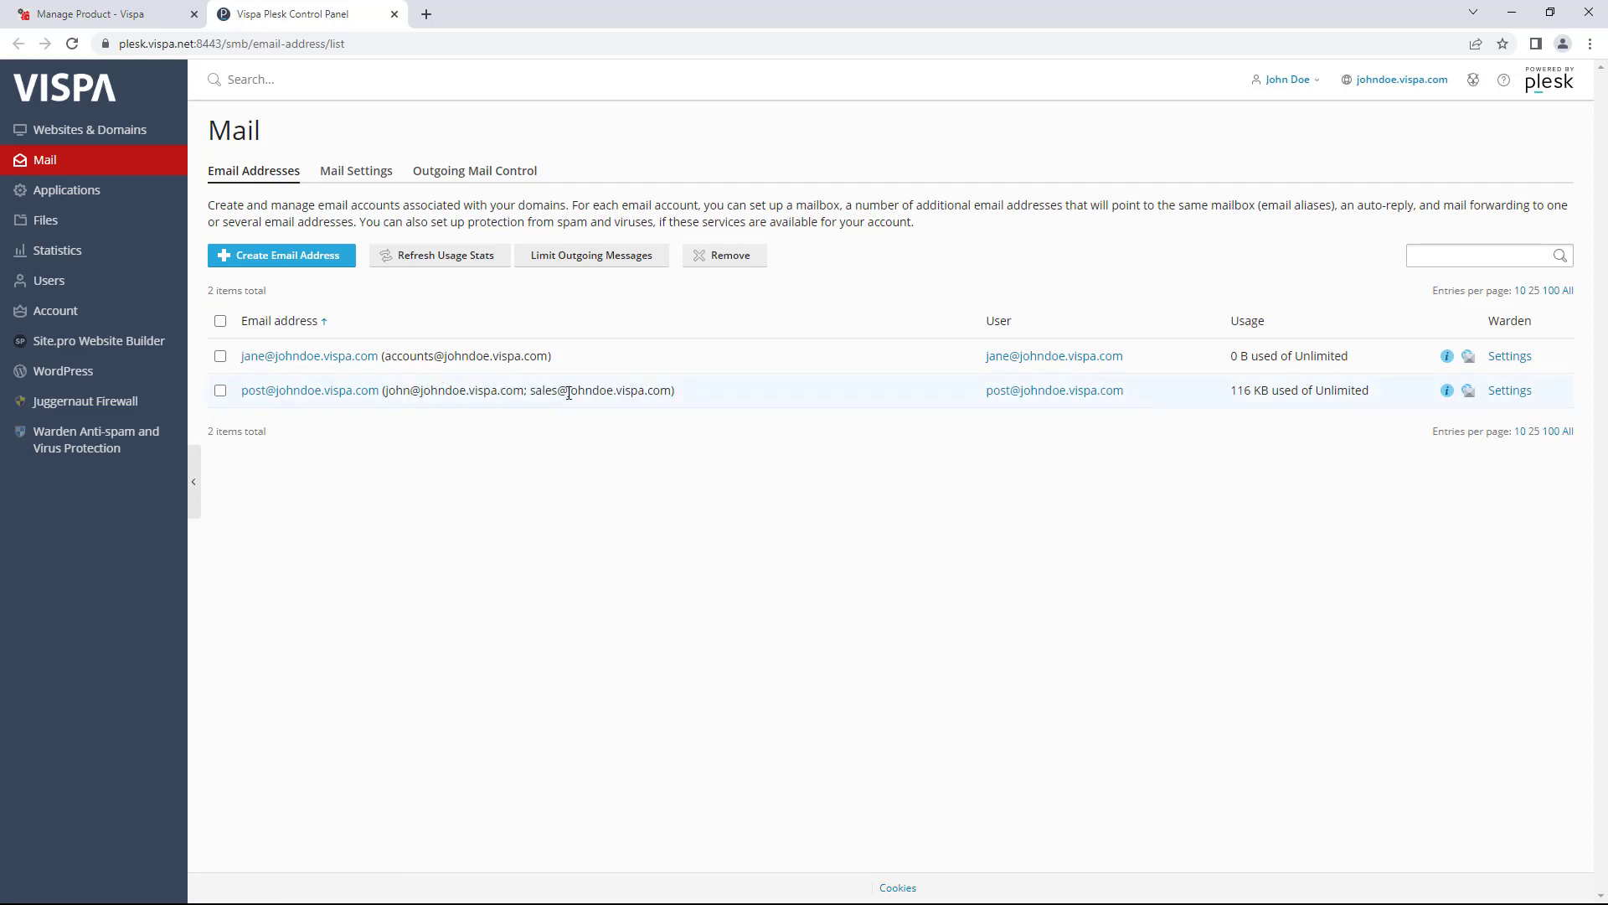
drag(616, 390, 240, 404)
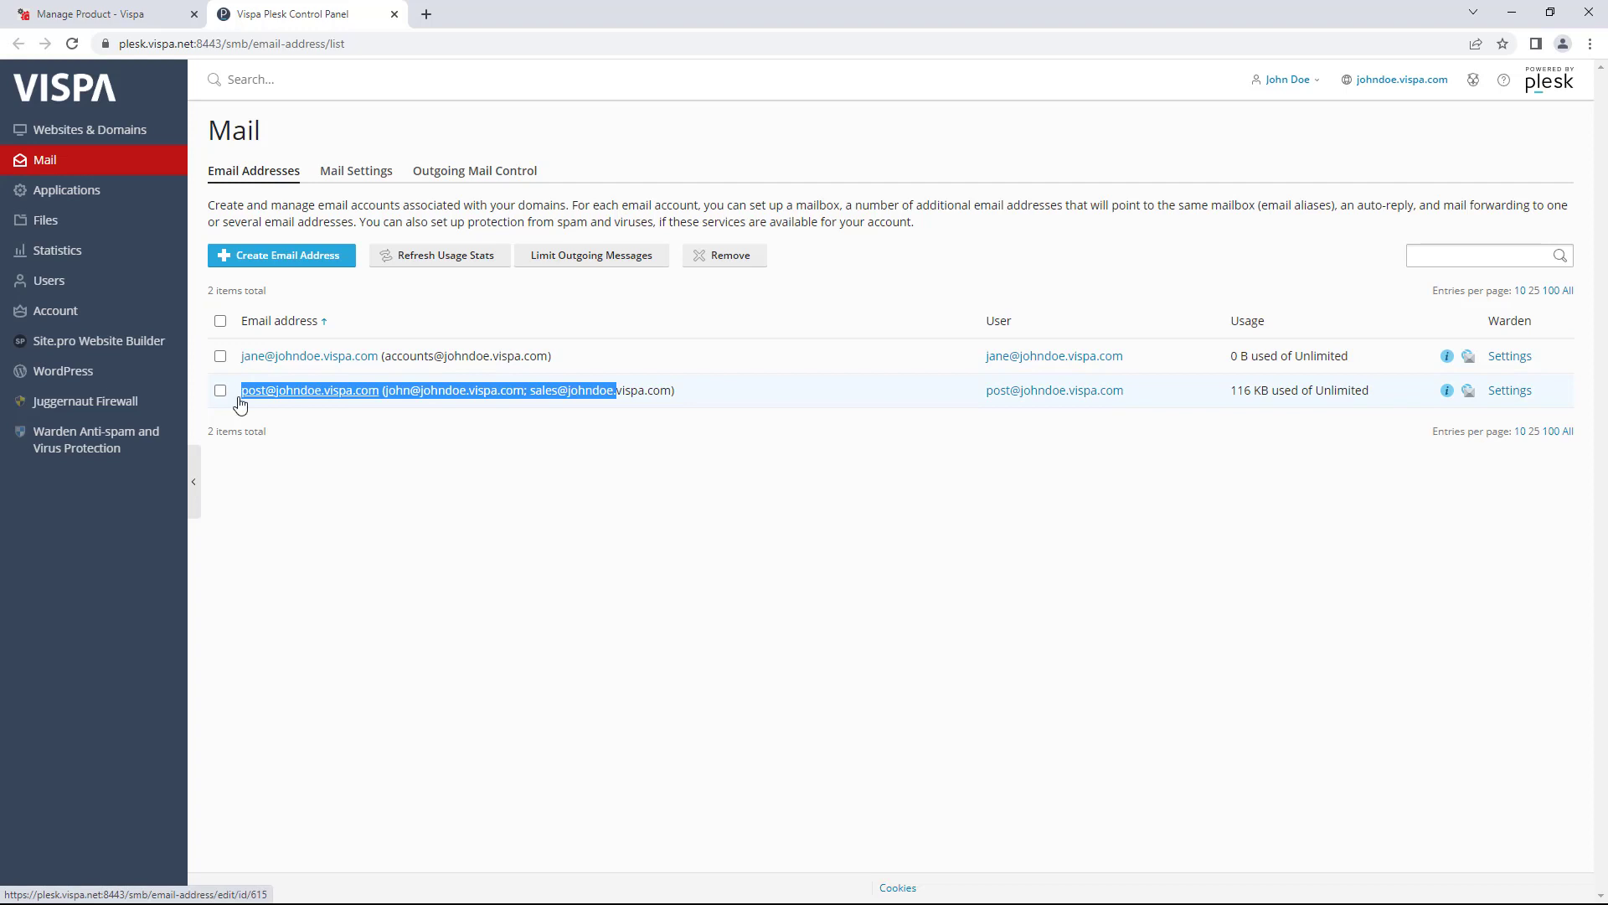
click(384, 308)
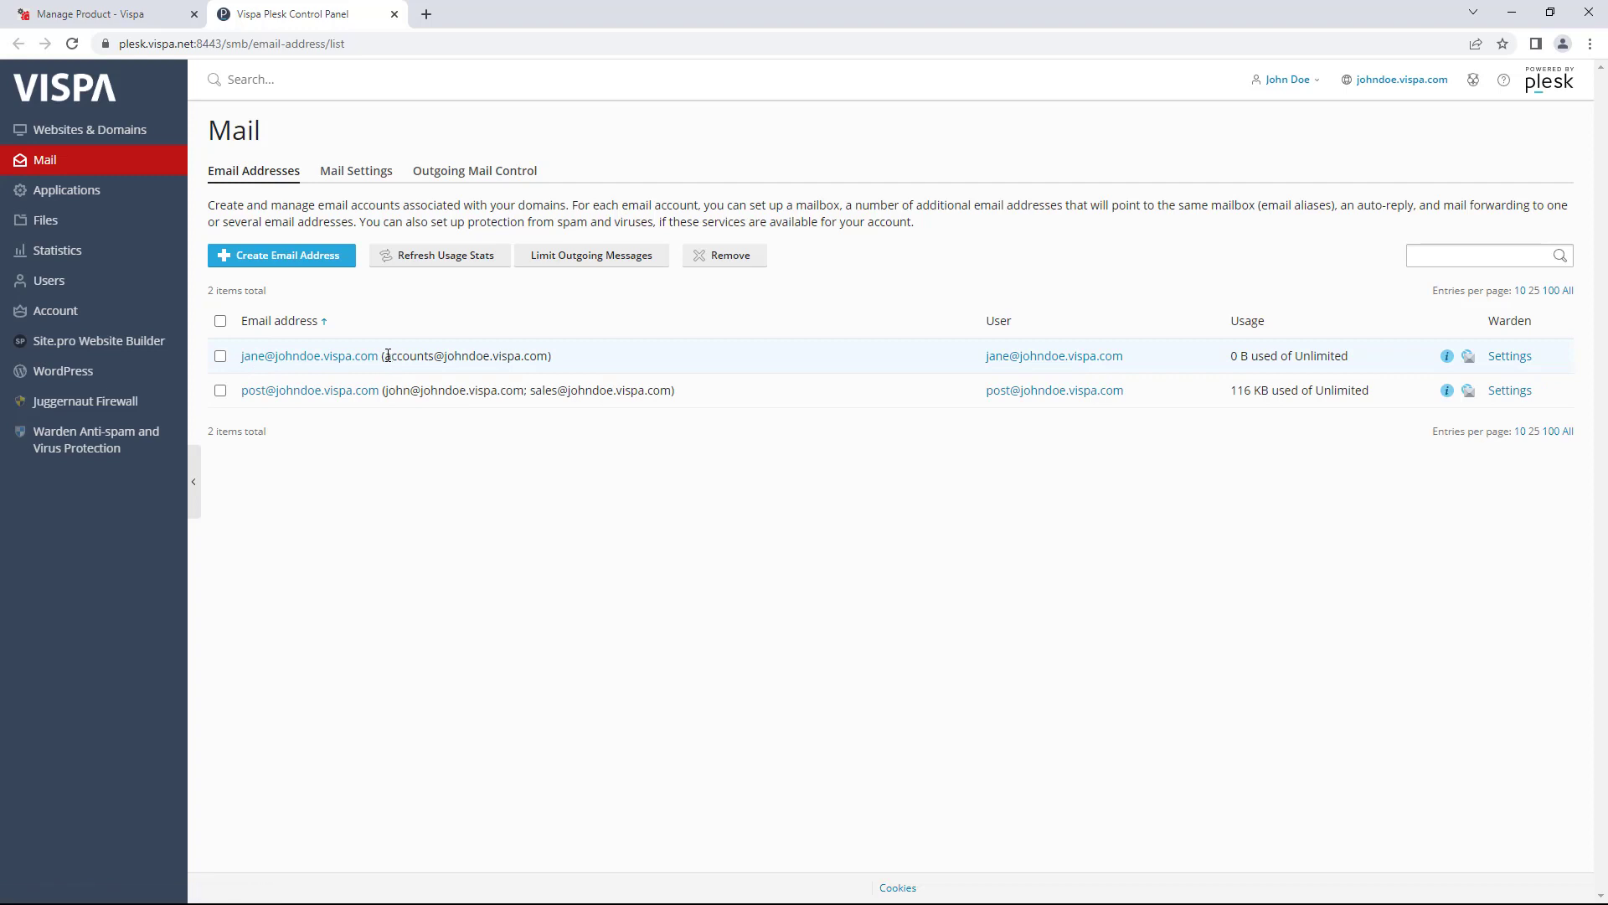
drag(382, 356, 547, 358)
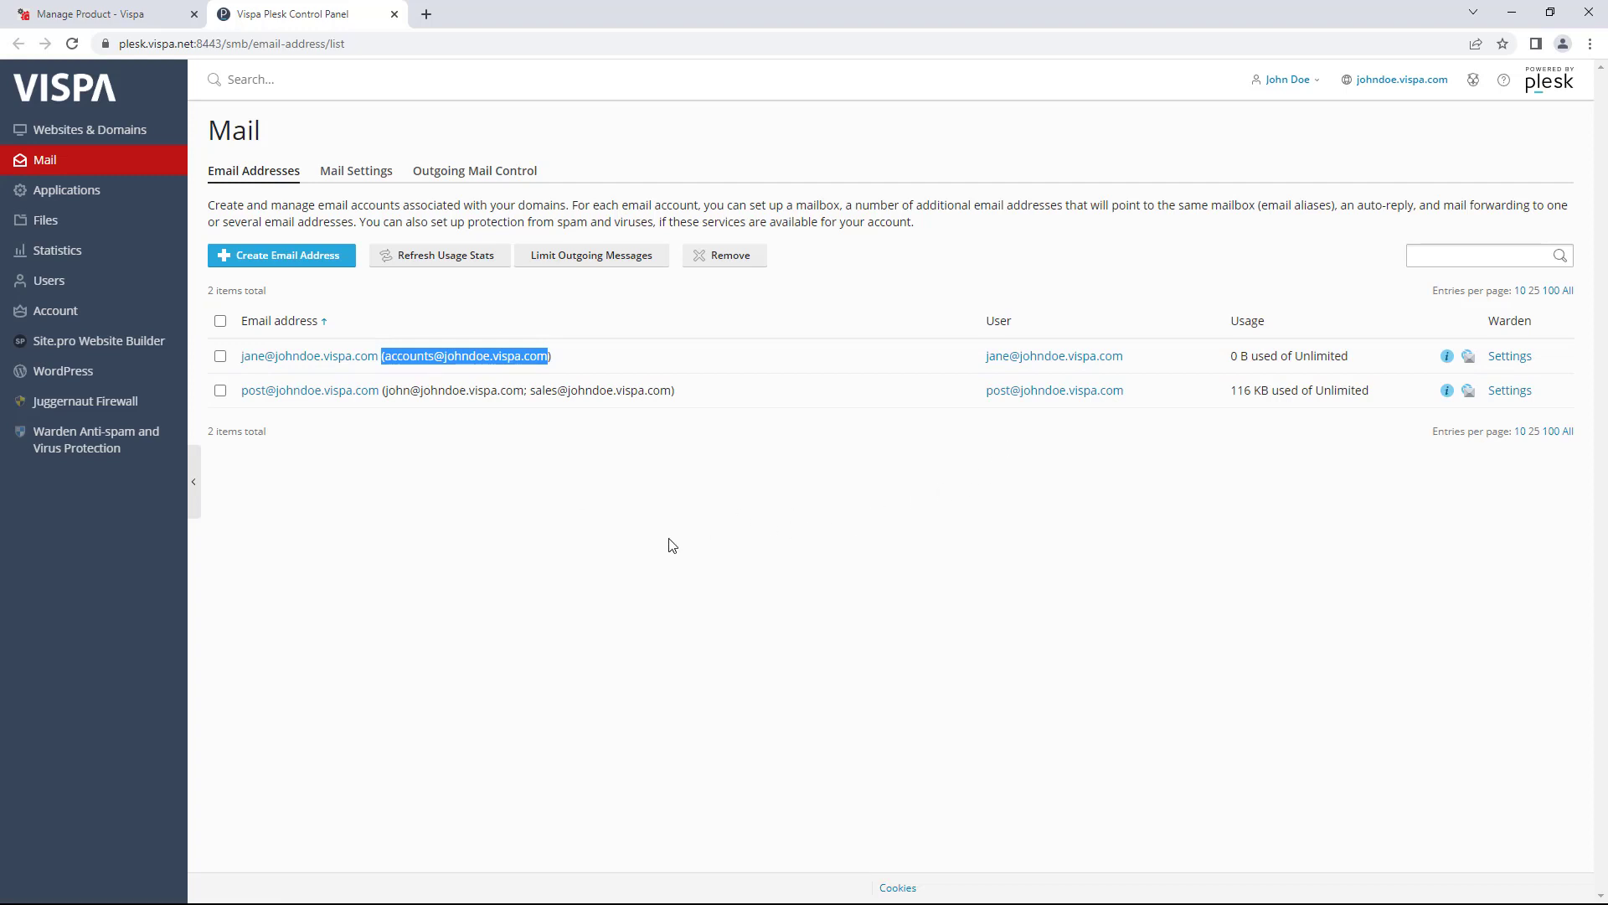
- Edit the post mailbox, generate and reveal a random password, then clear both password fields
click(306, 390)
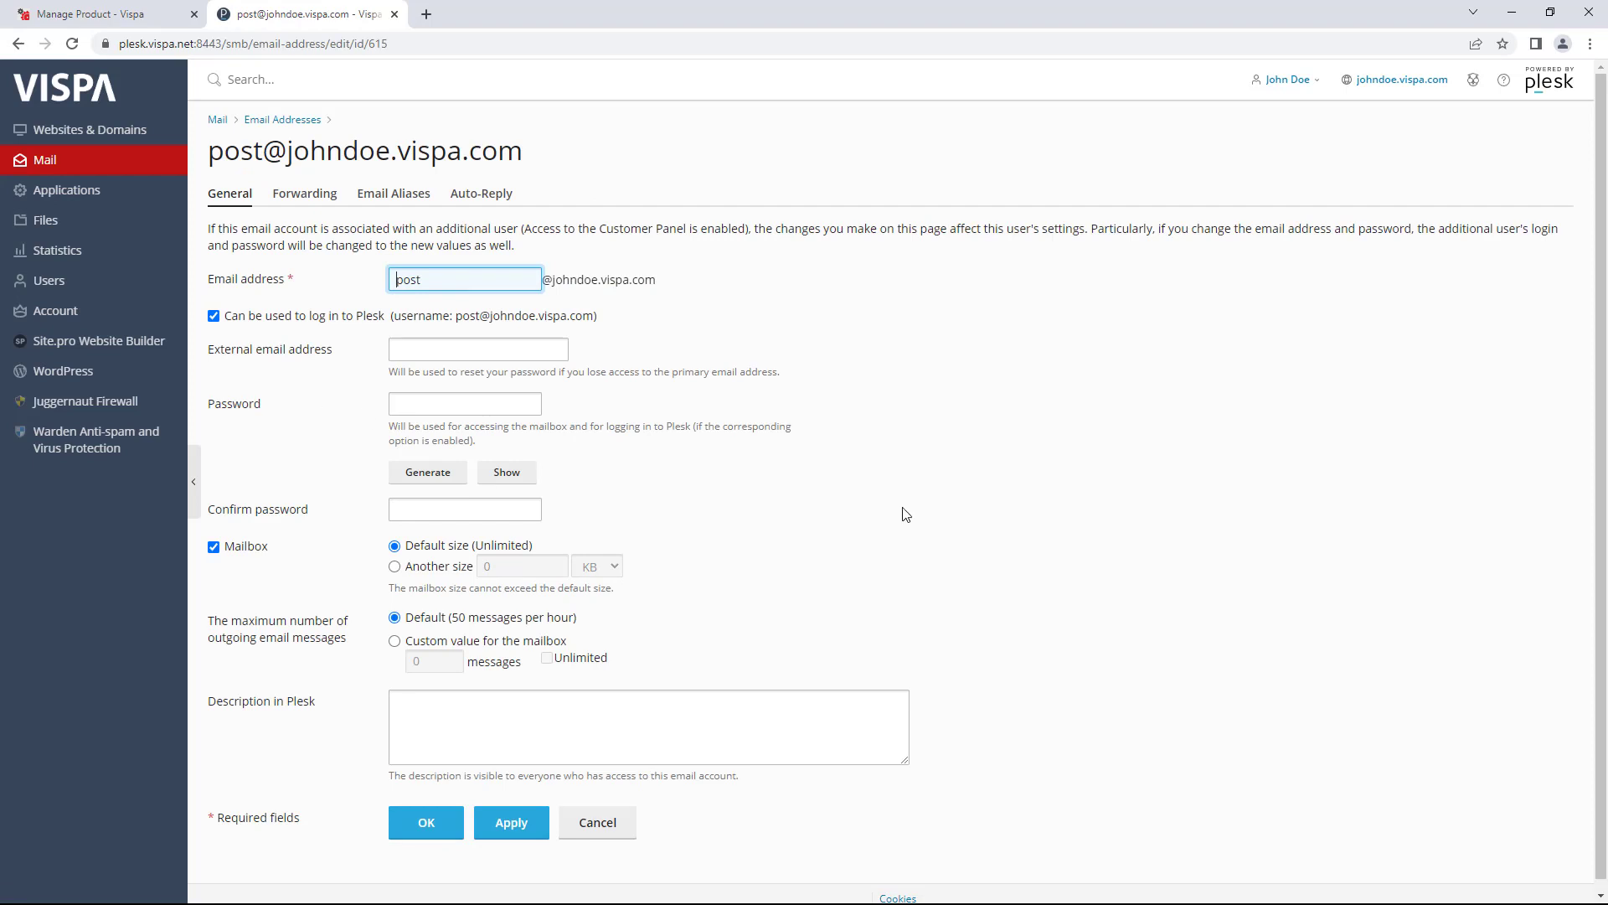
scroll(965, 517, down, 1)
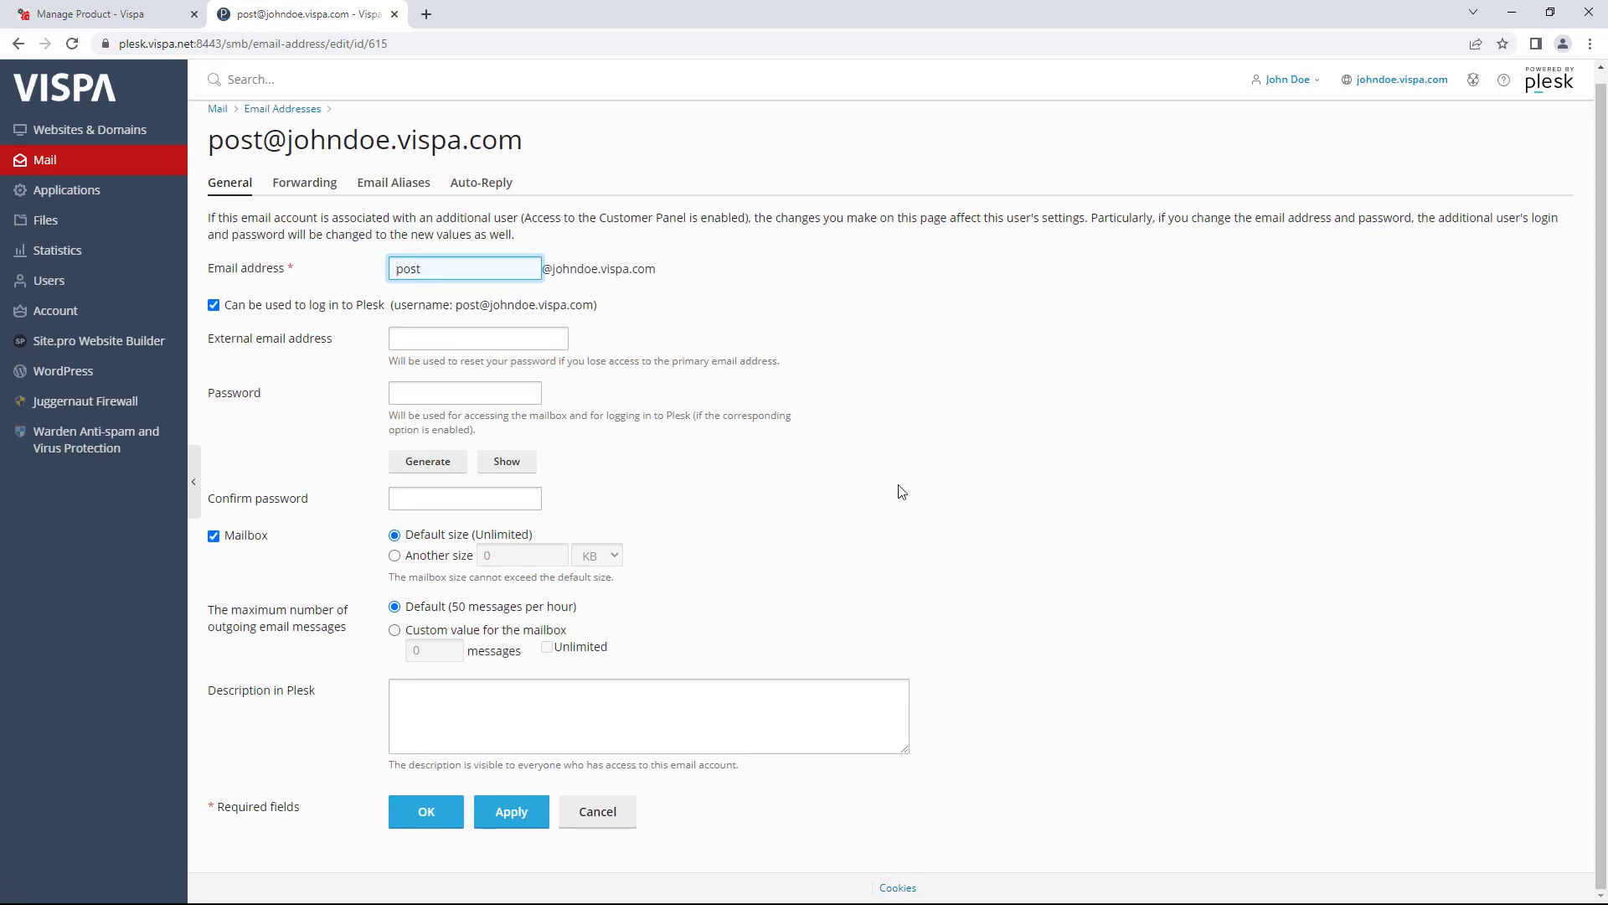
click(410, 394)
click(434, 494)
click(437, 402)
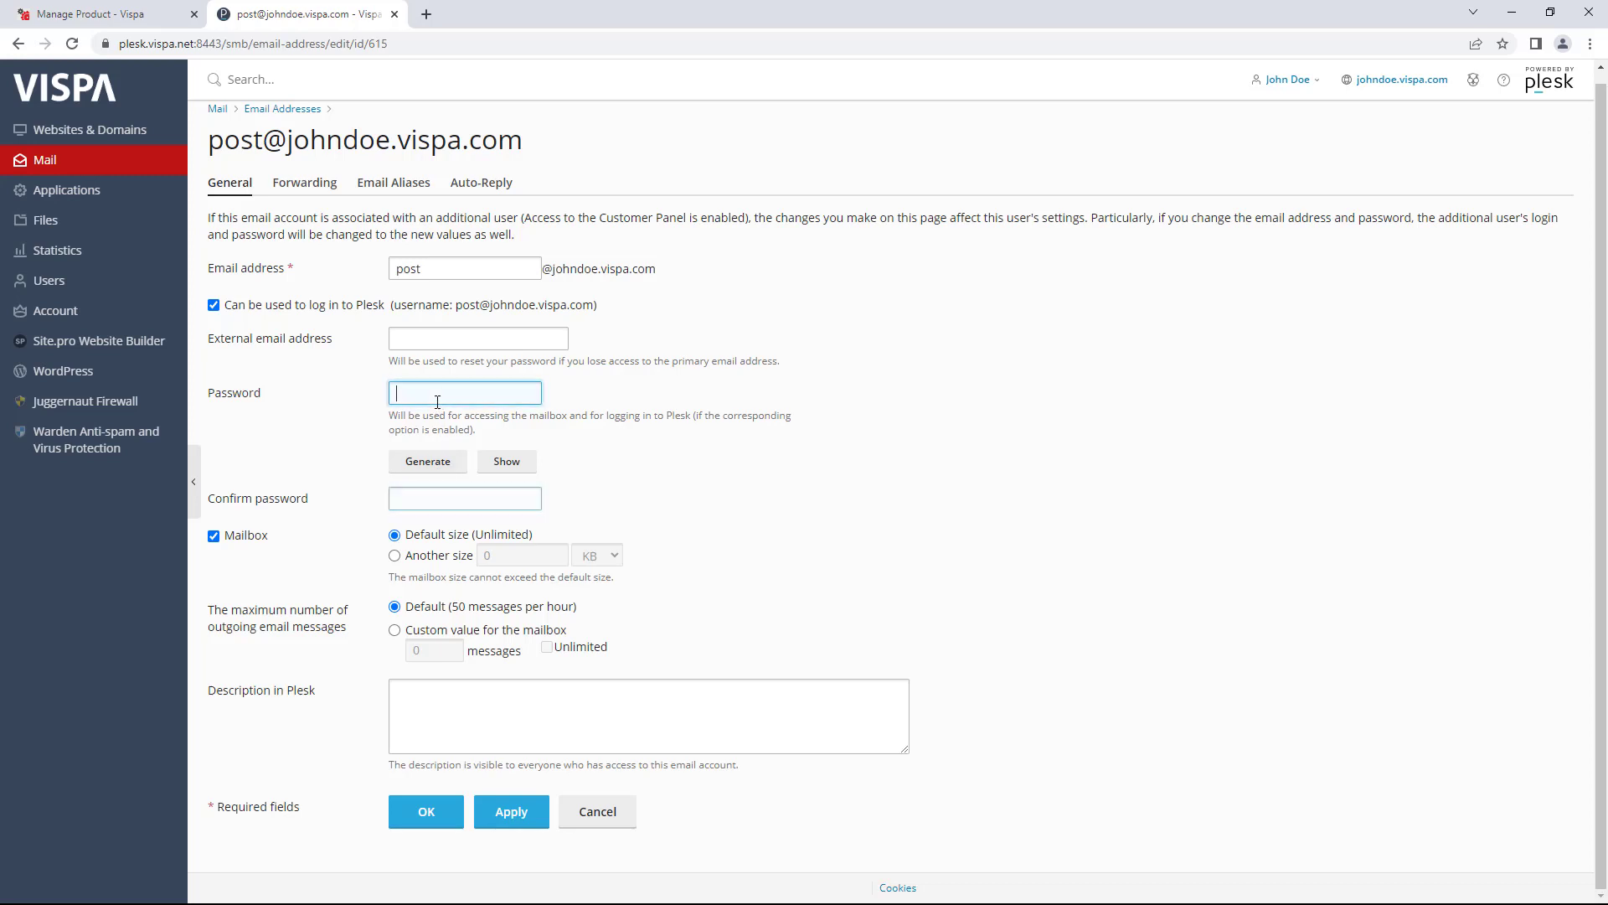
click(428, 460)
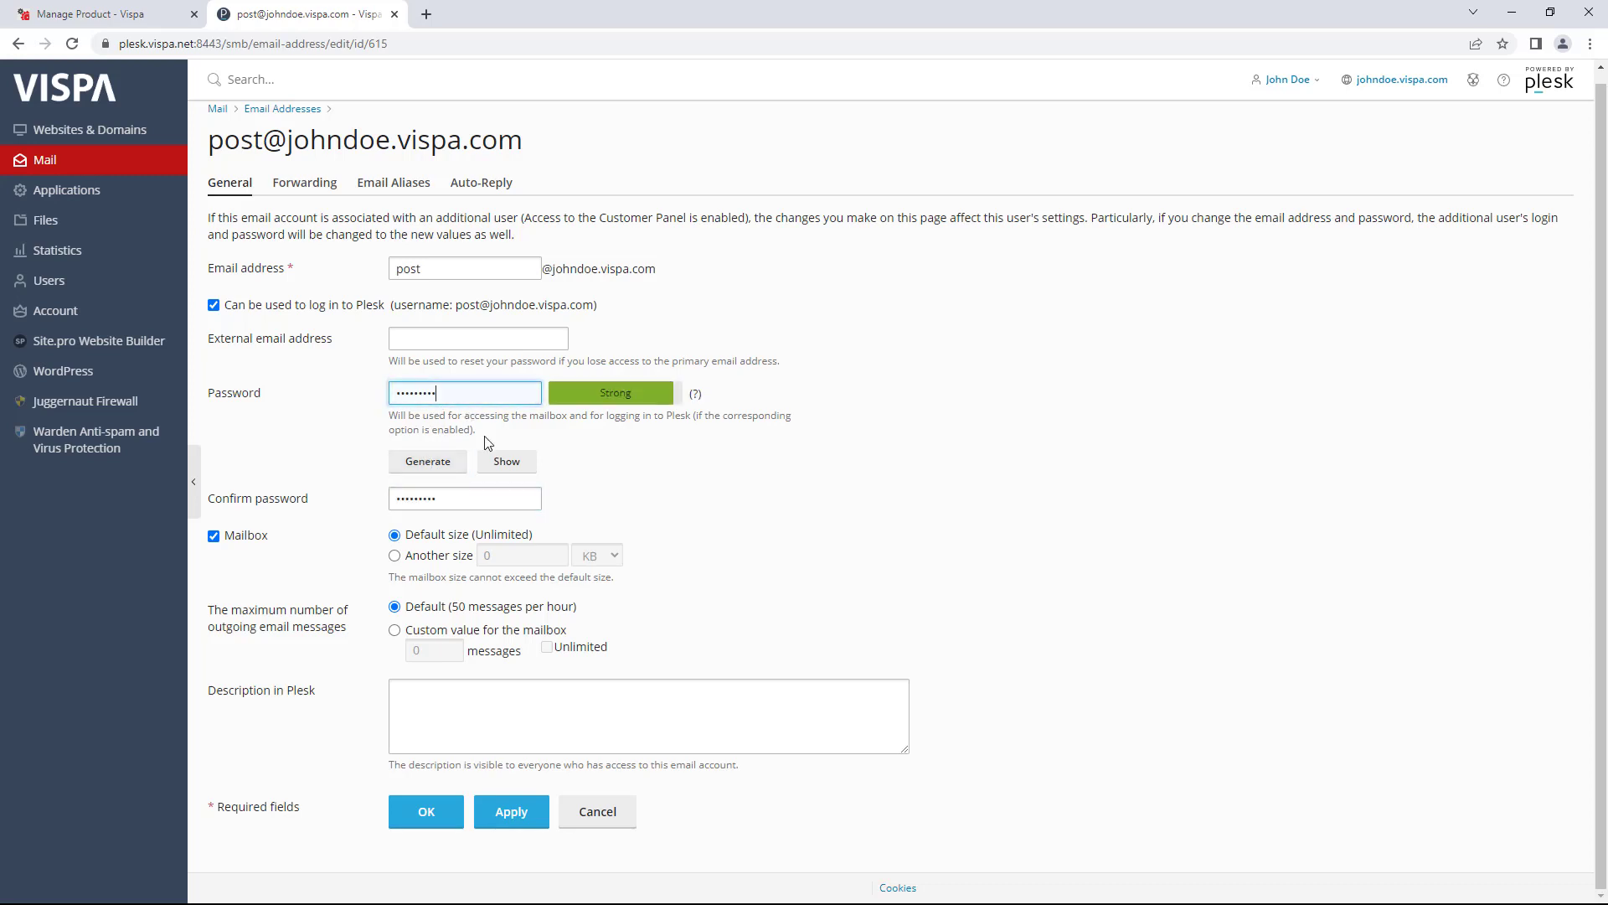
click(507, 460)
drag(460, 394, 392, 394)
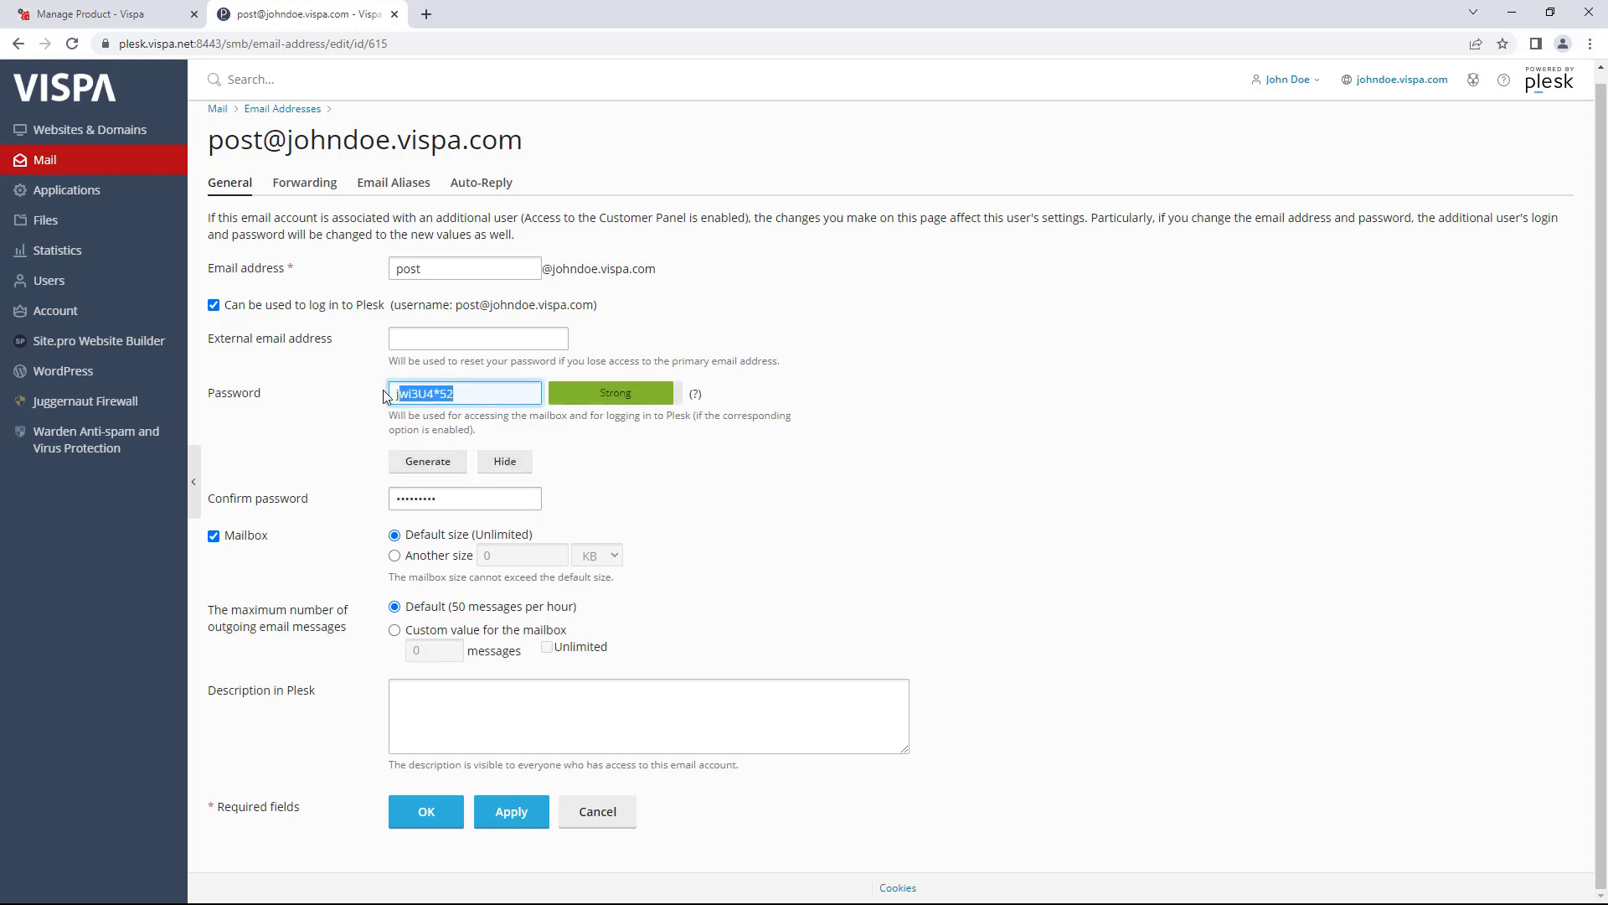
double_click(452, 498)
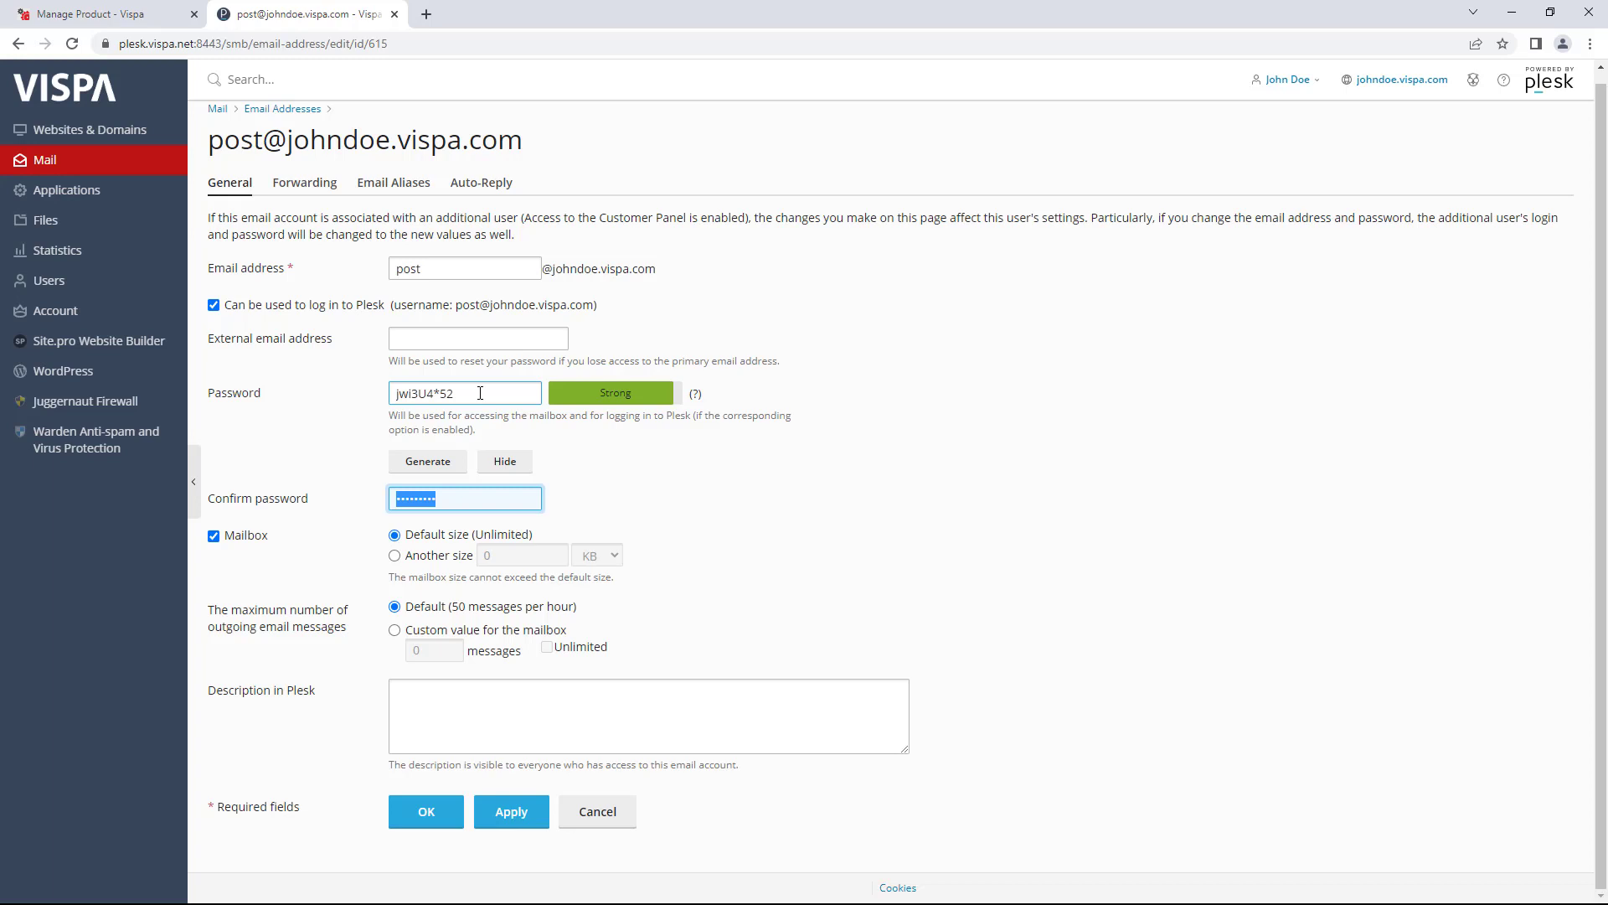
drag(480, 393, 353, 383)
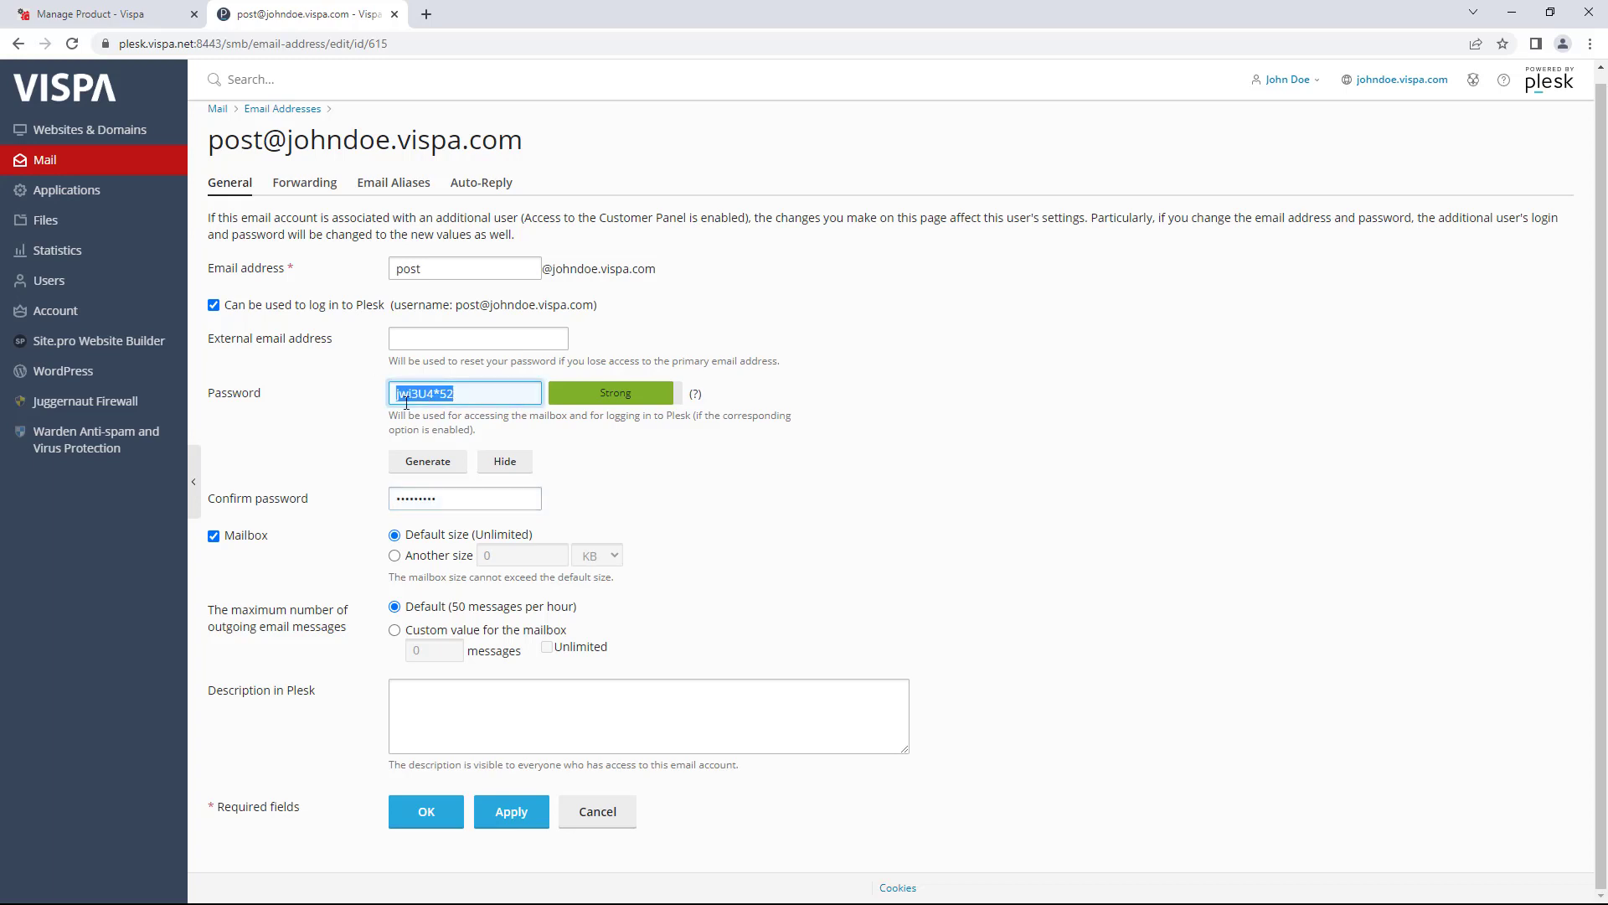
key(BackSpace)
drag(460, 503, 311, 505)
key(BackSpace)
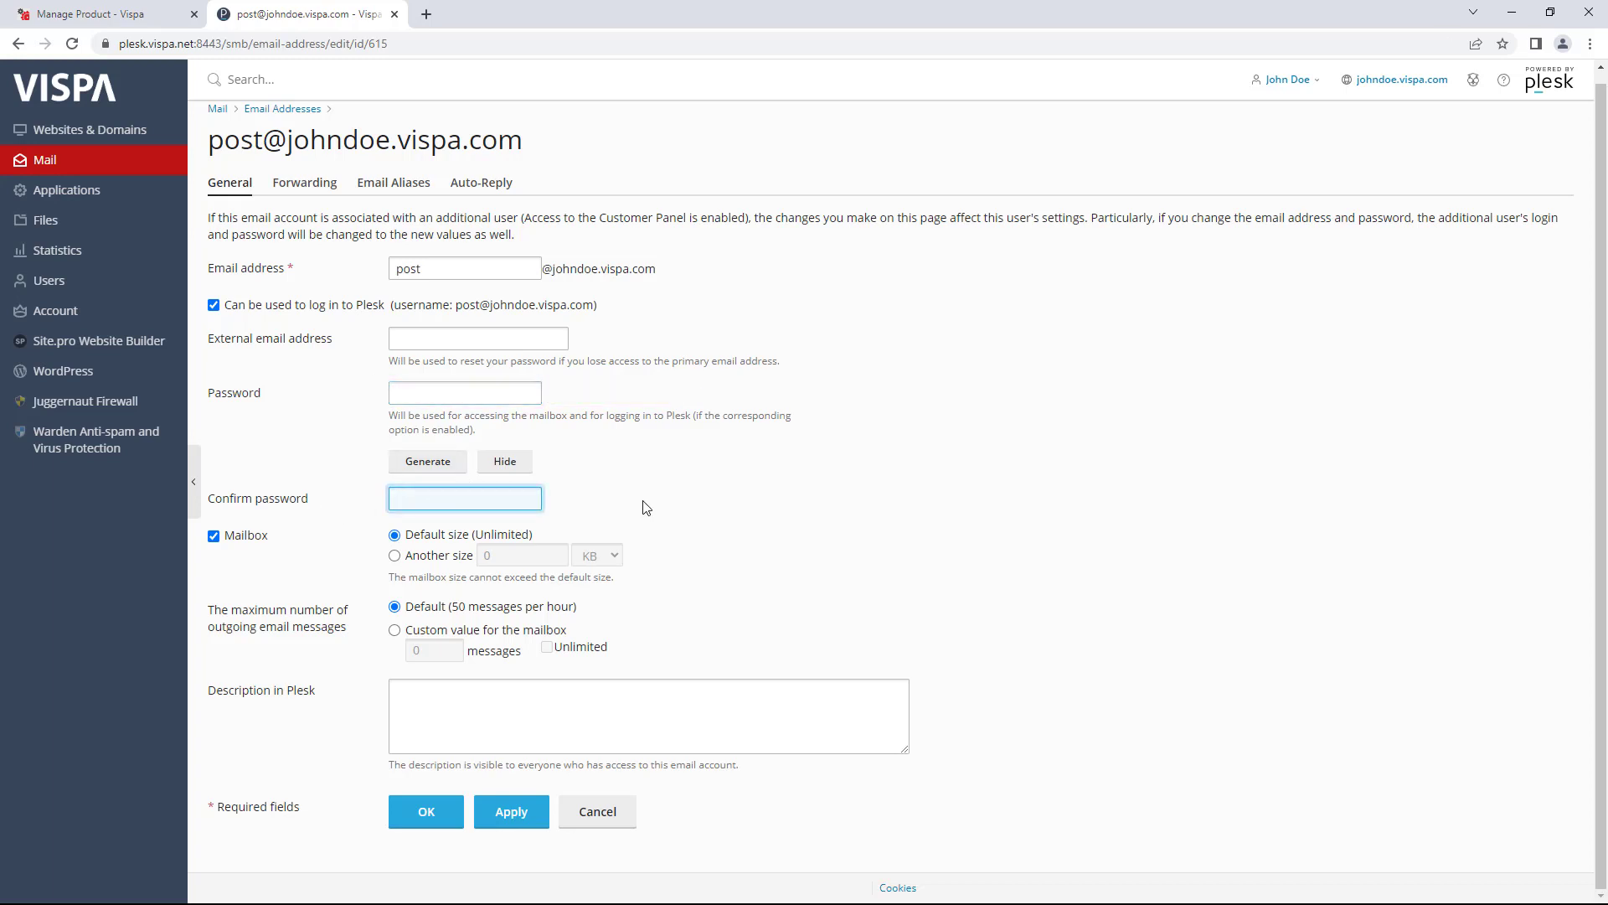
click(648, 508)
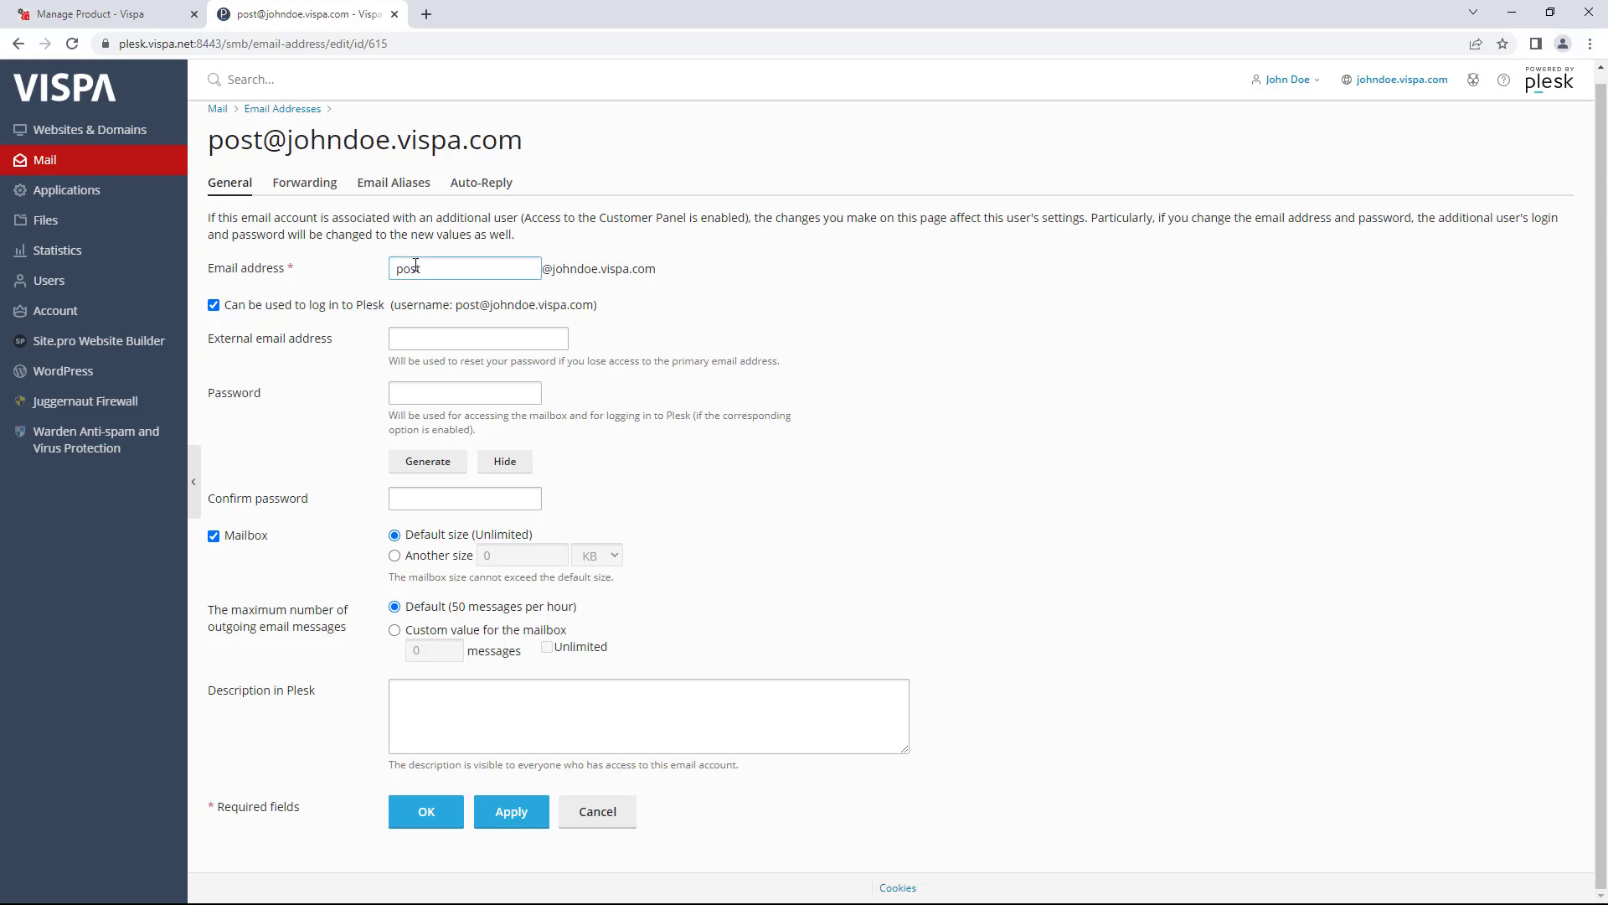
- Select the mailbox name 'post' in the Email address field
drag(424, 270, 392, 269)
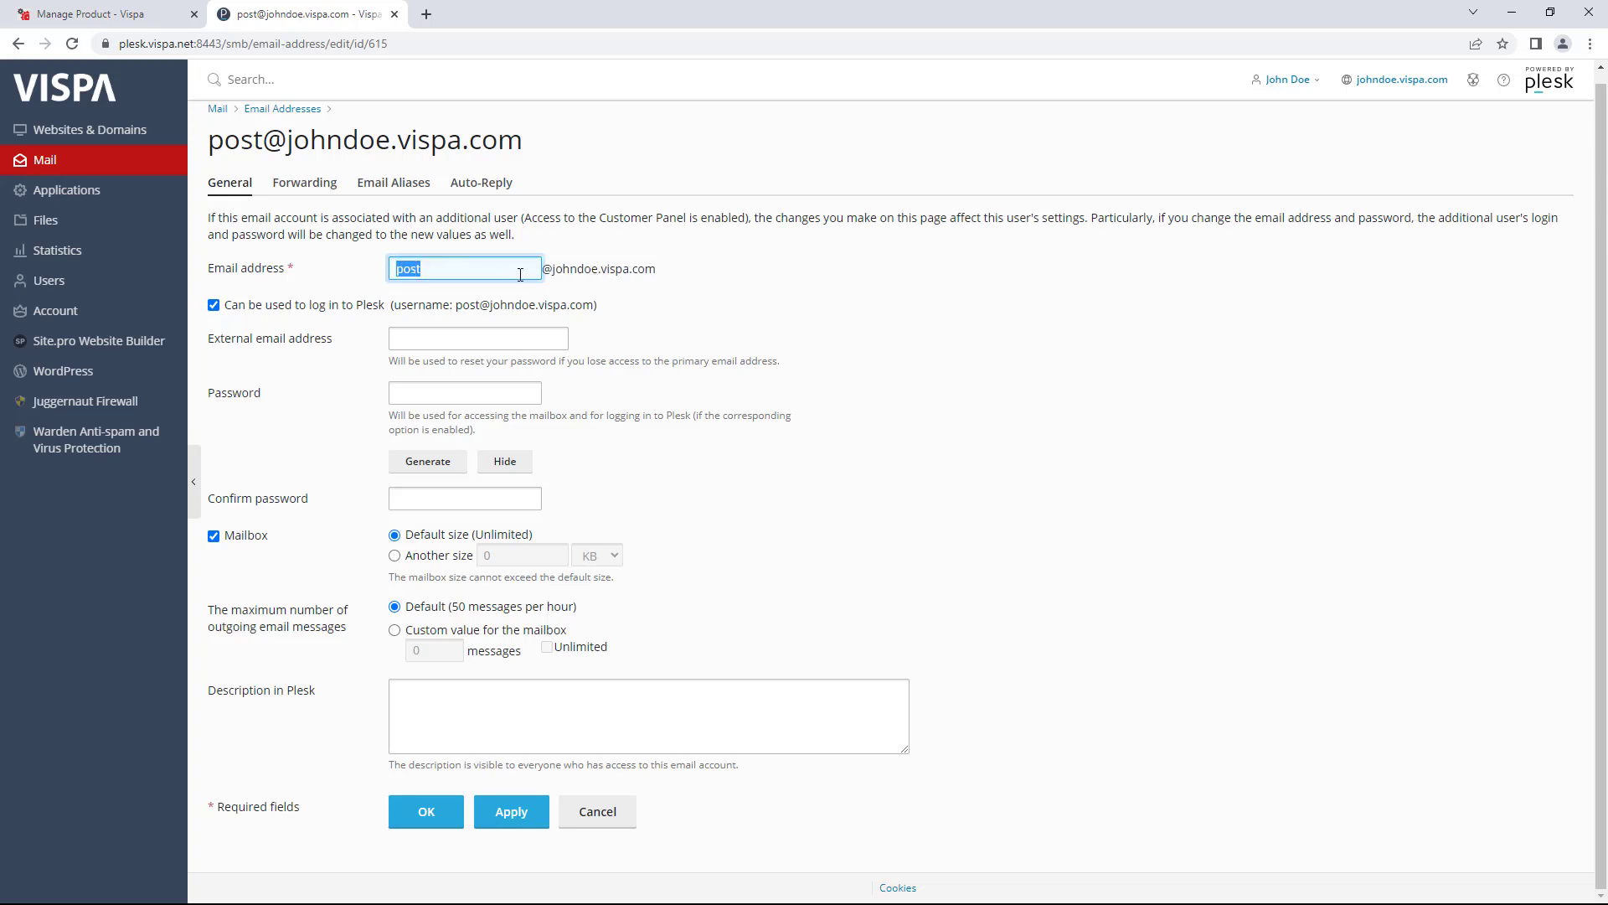
click(420, 270)
double_click(390, 269)
drag(543, 269, 666, 270)
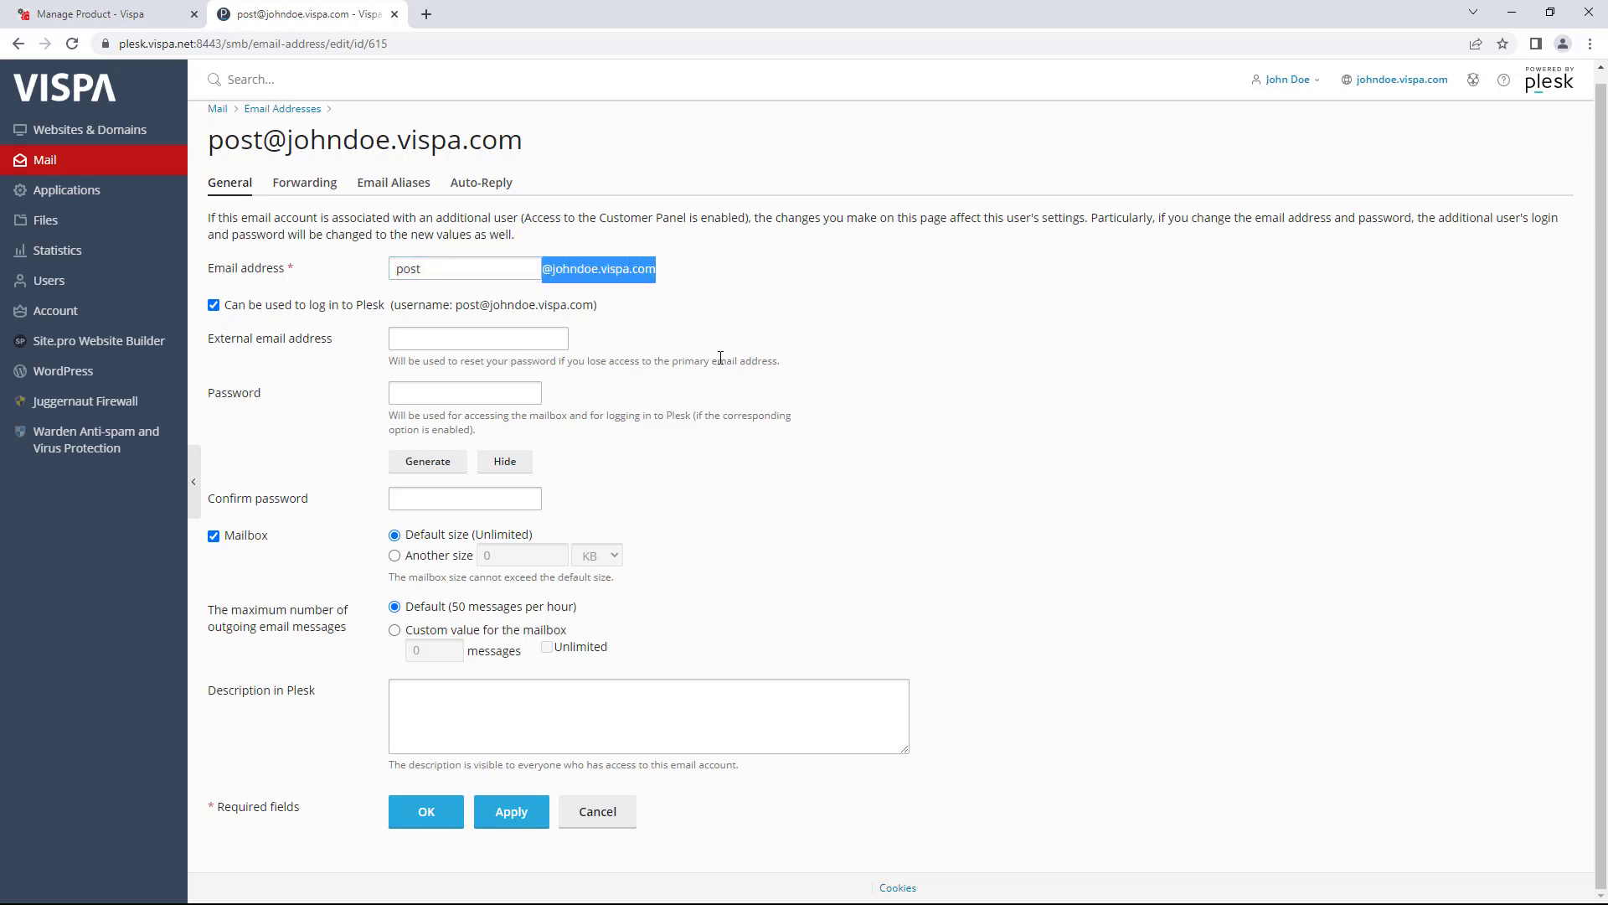
click(453, 266)
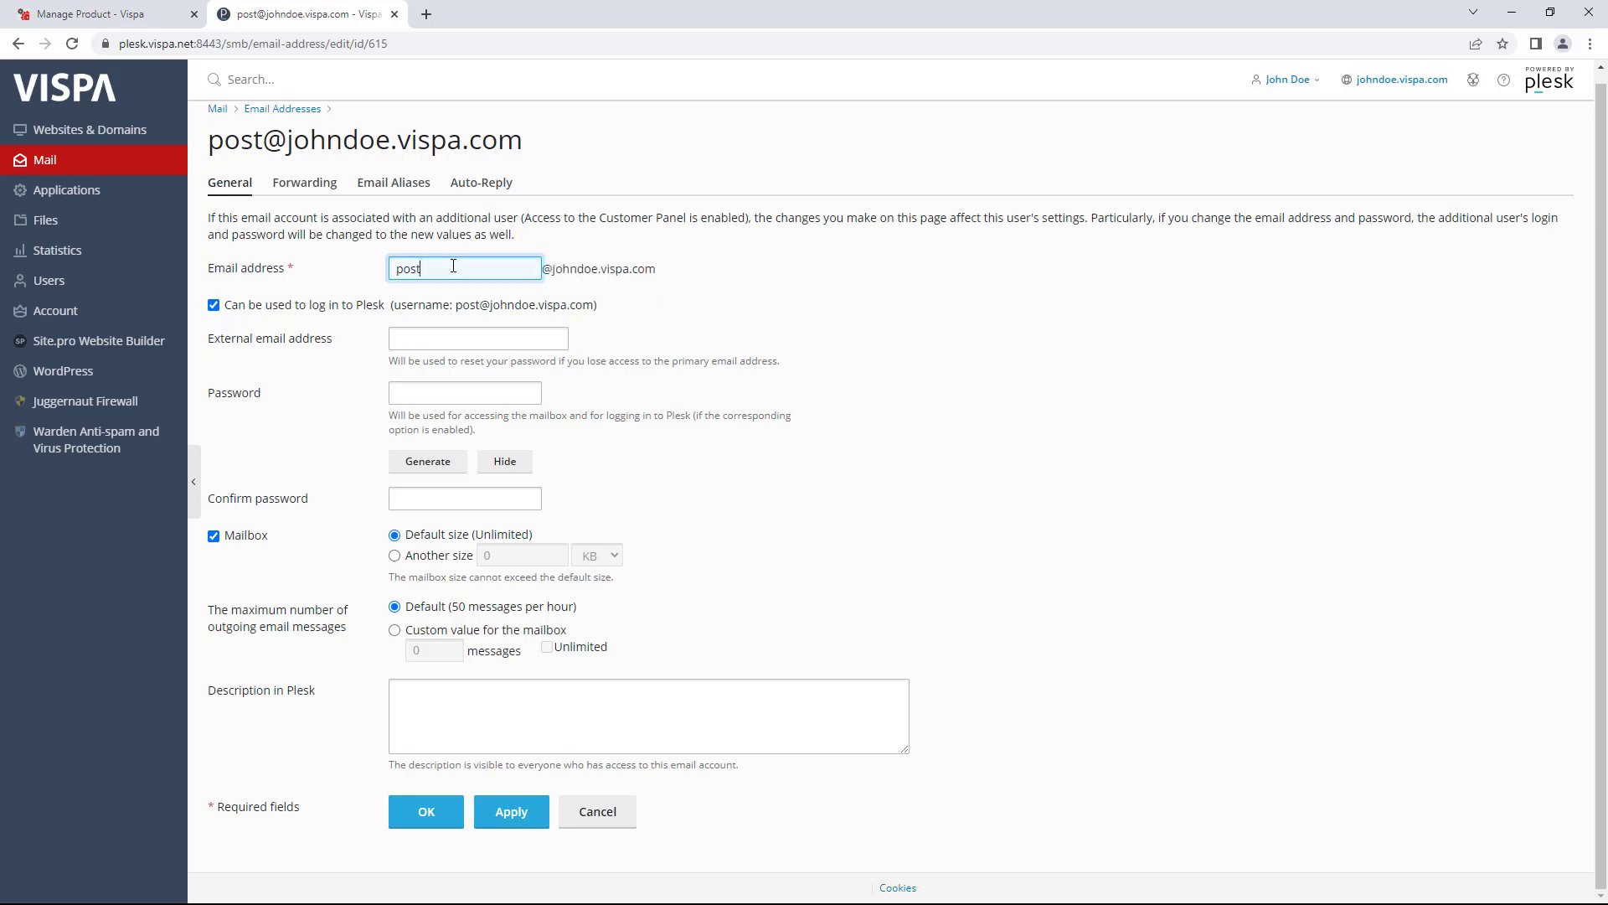
drag(452, 267, 385, 270)
- On the Forwarding tab, try forwarding with 'Do not deliver copies', then leave forwarding switched off
click(306, 194)
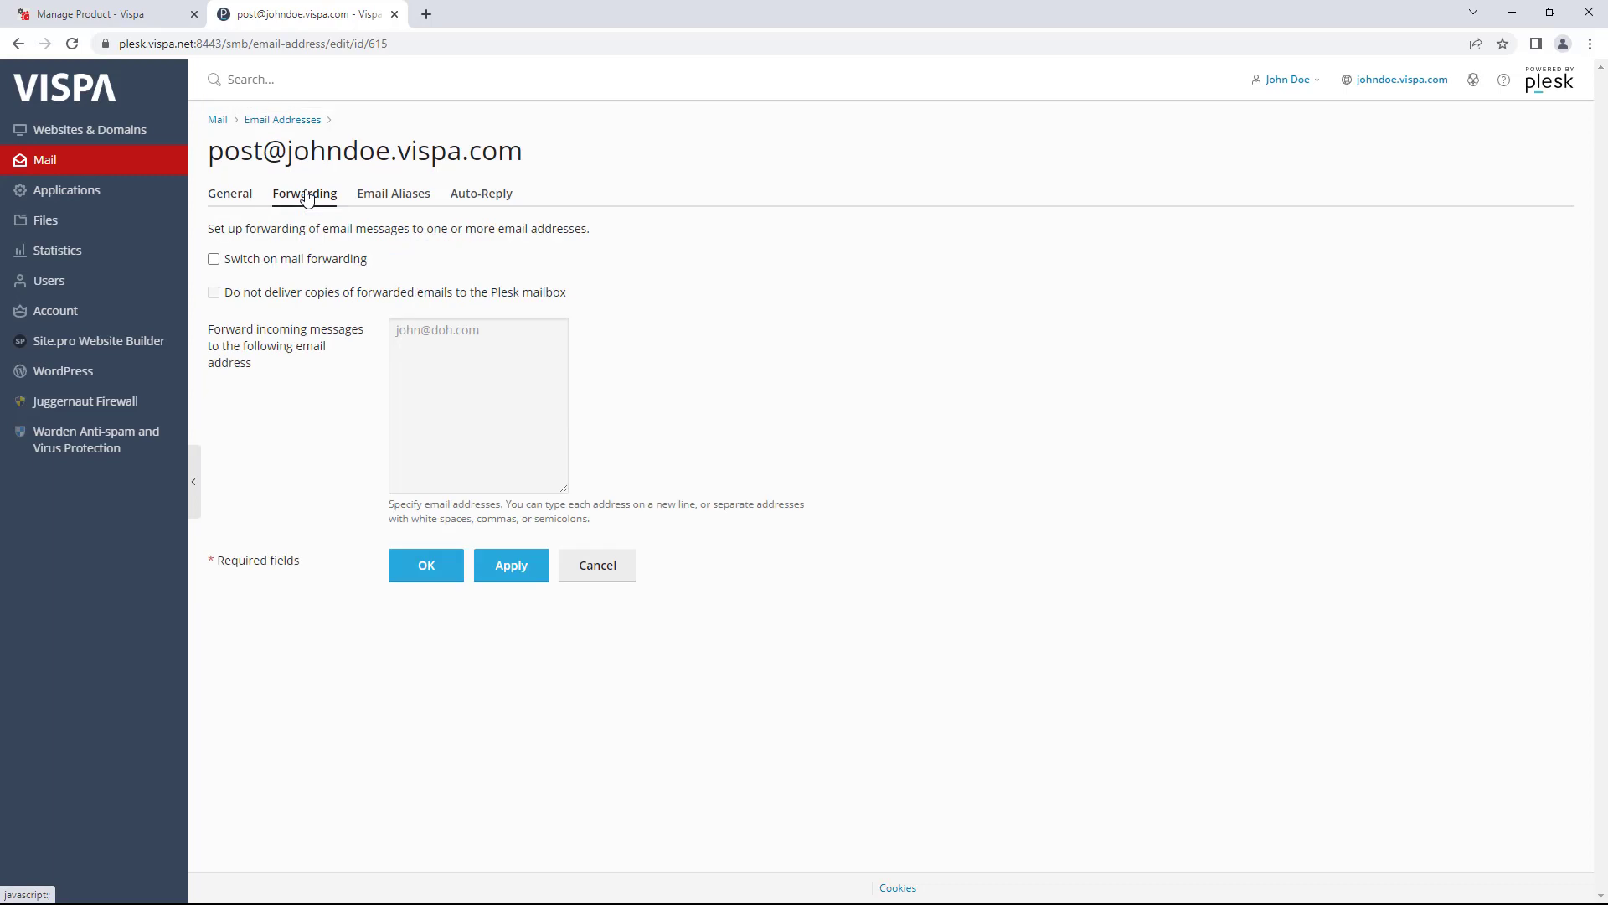
click(300, 261)
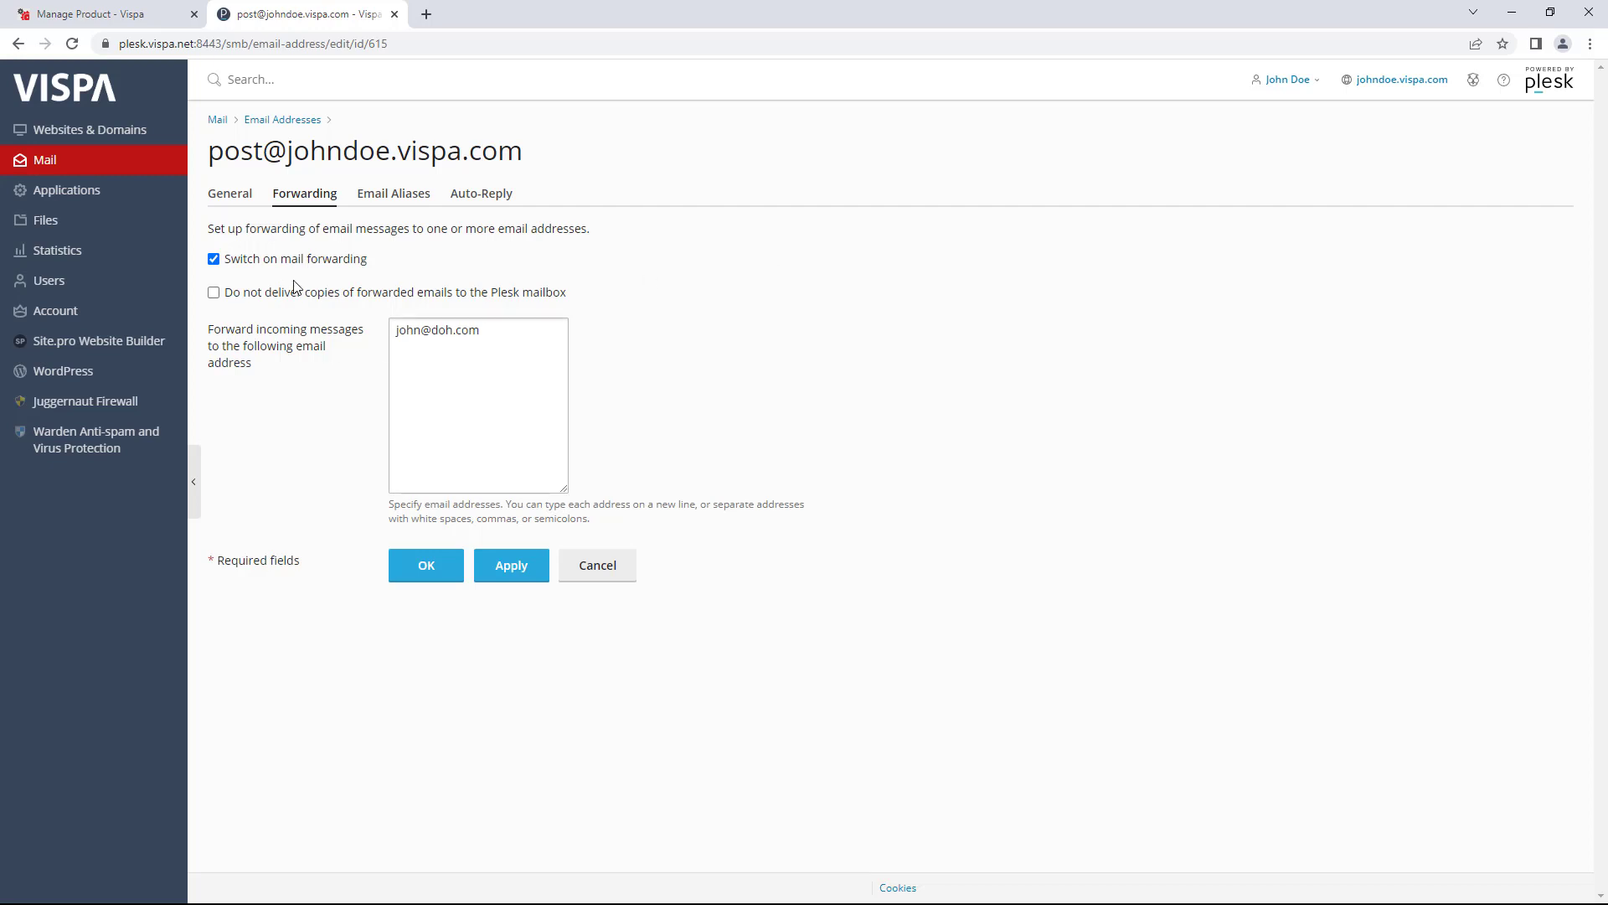
drag(474, 330, 383, 329)
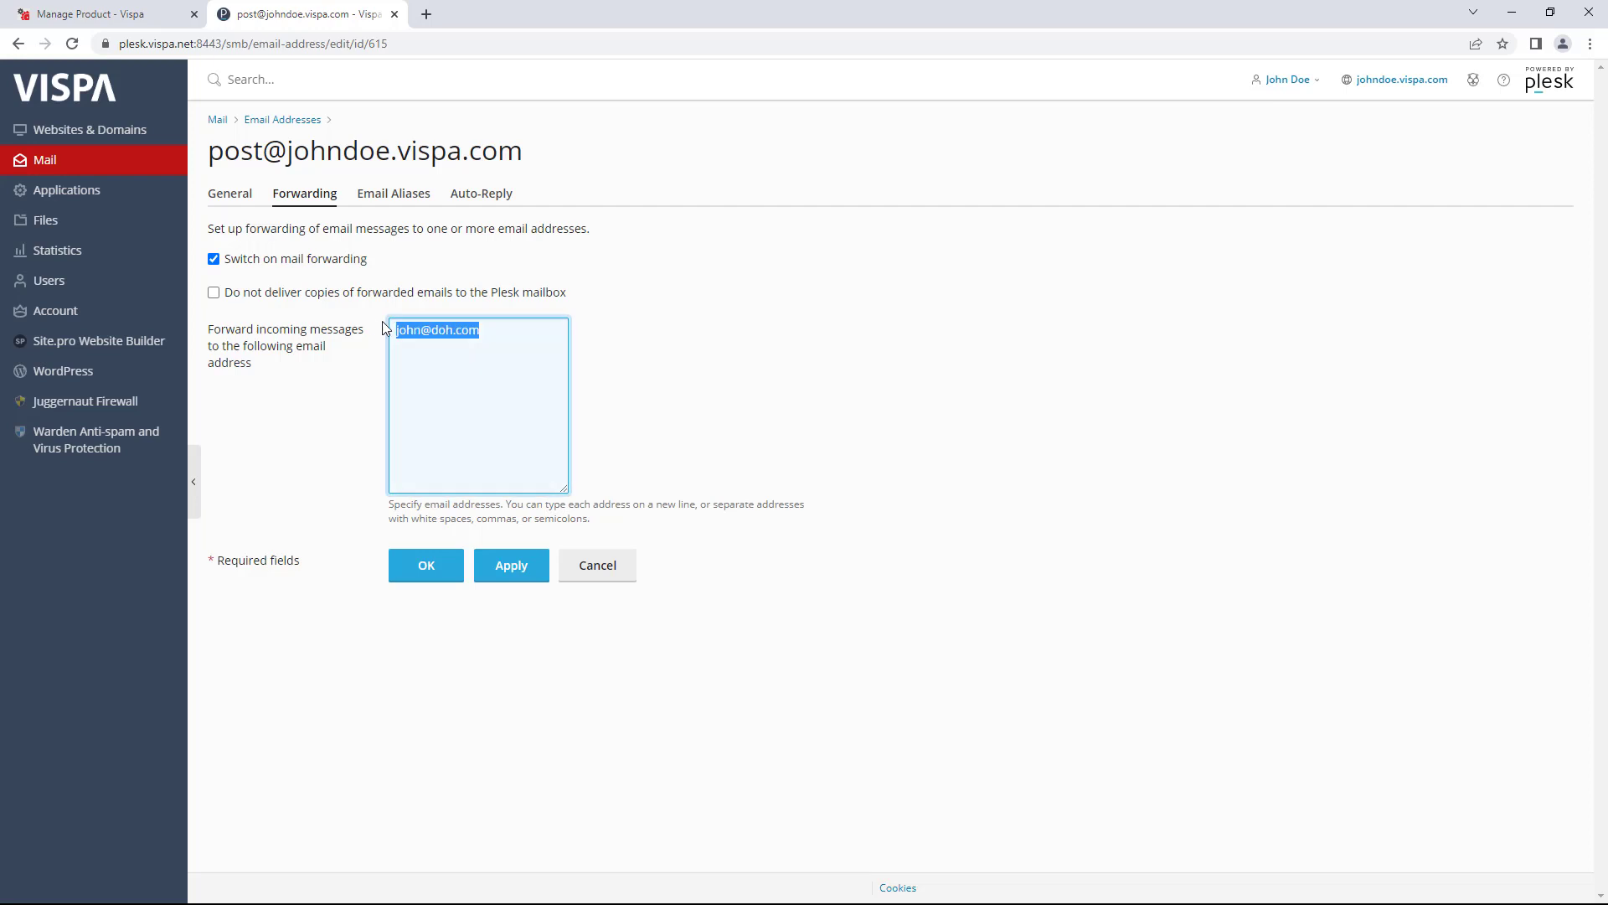
click(510, 344)
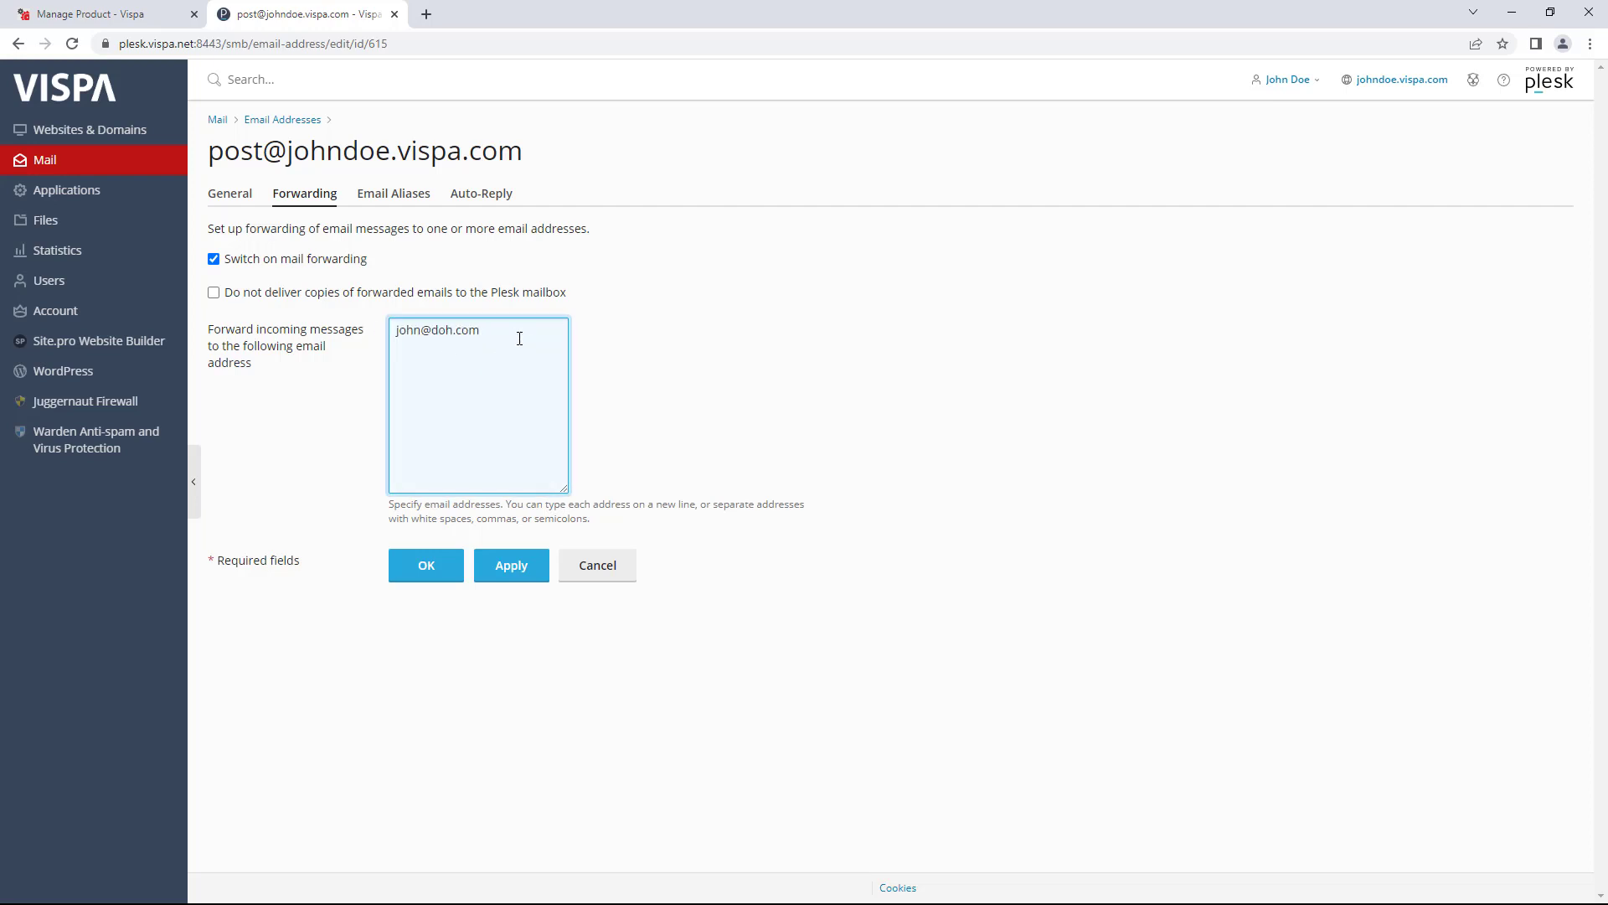
double_click(444, 332)
drag(214, 148, 499, 161)
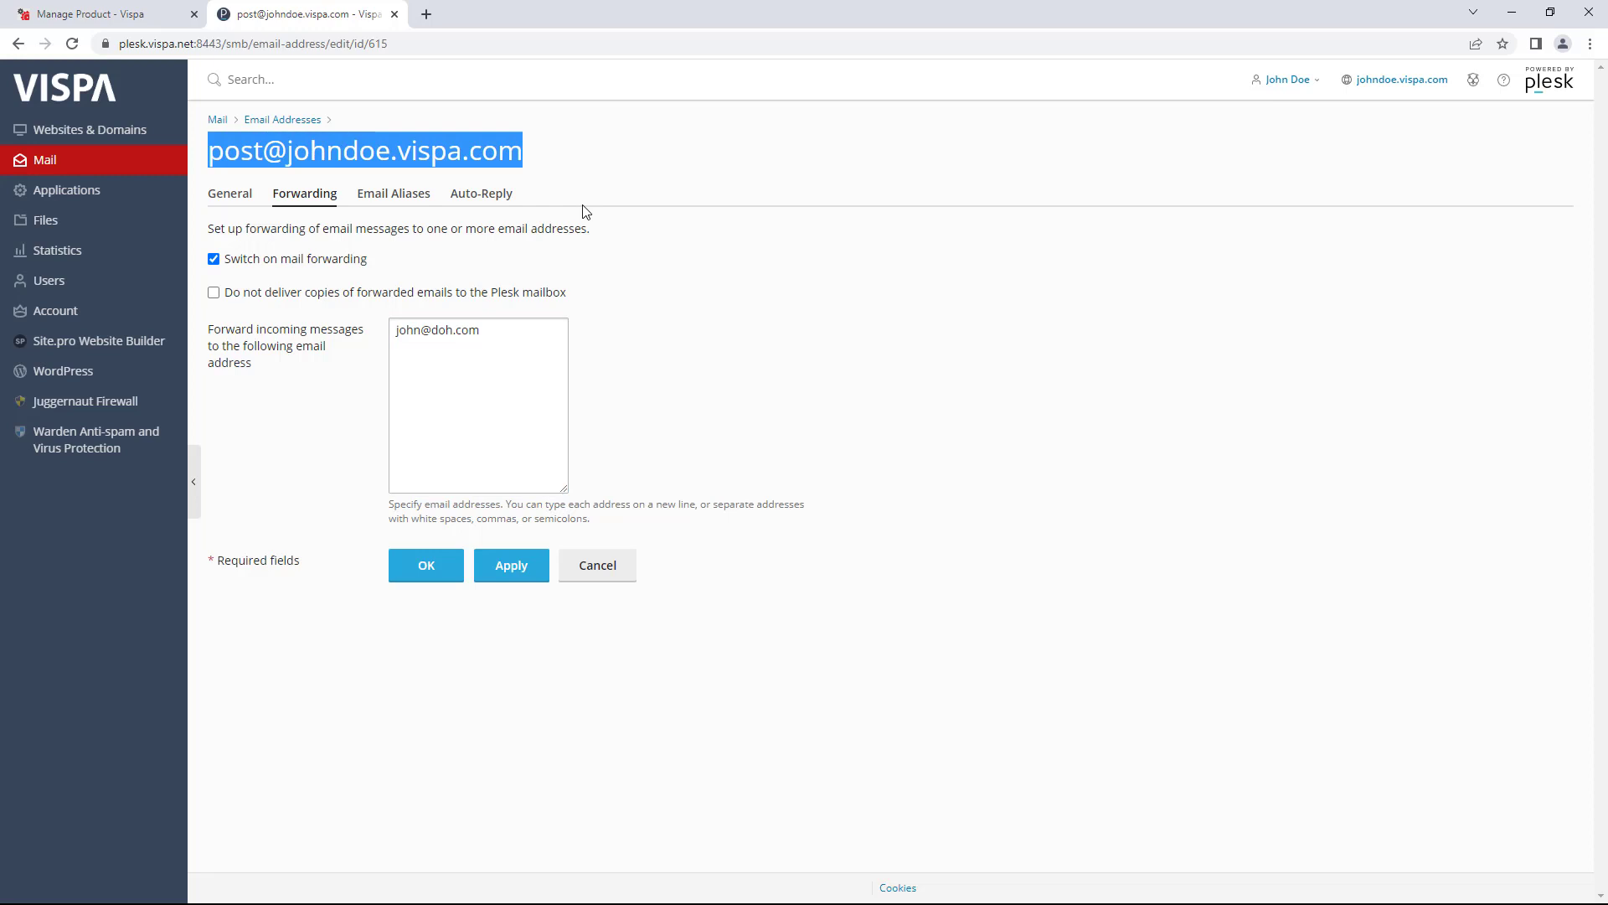
click(501, 471)
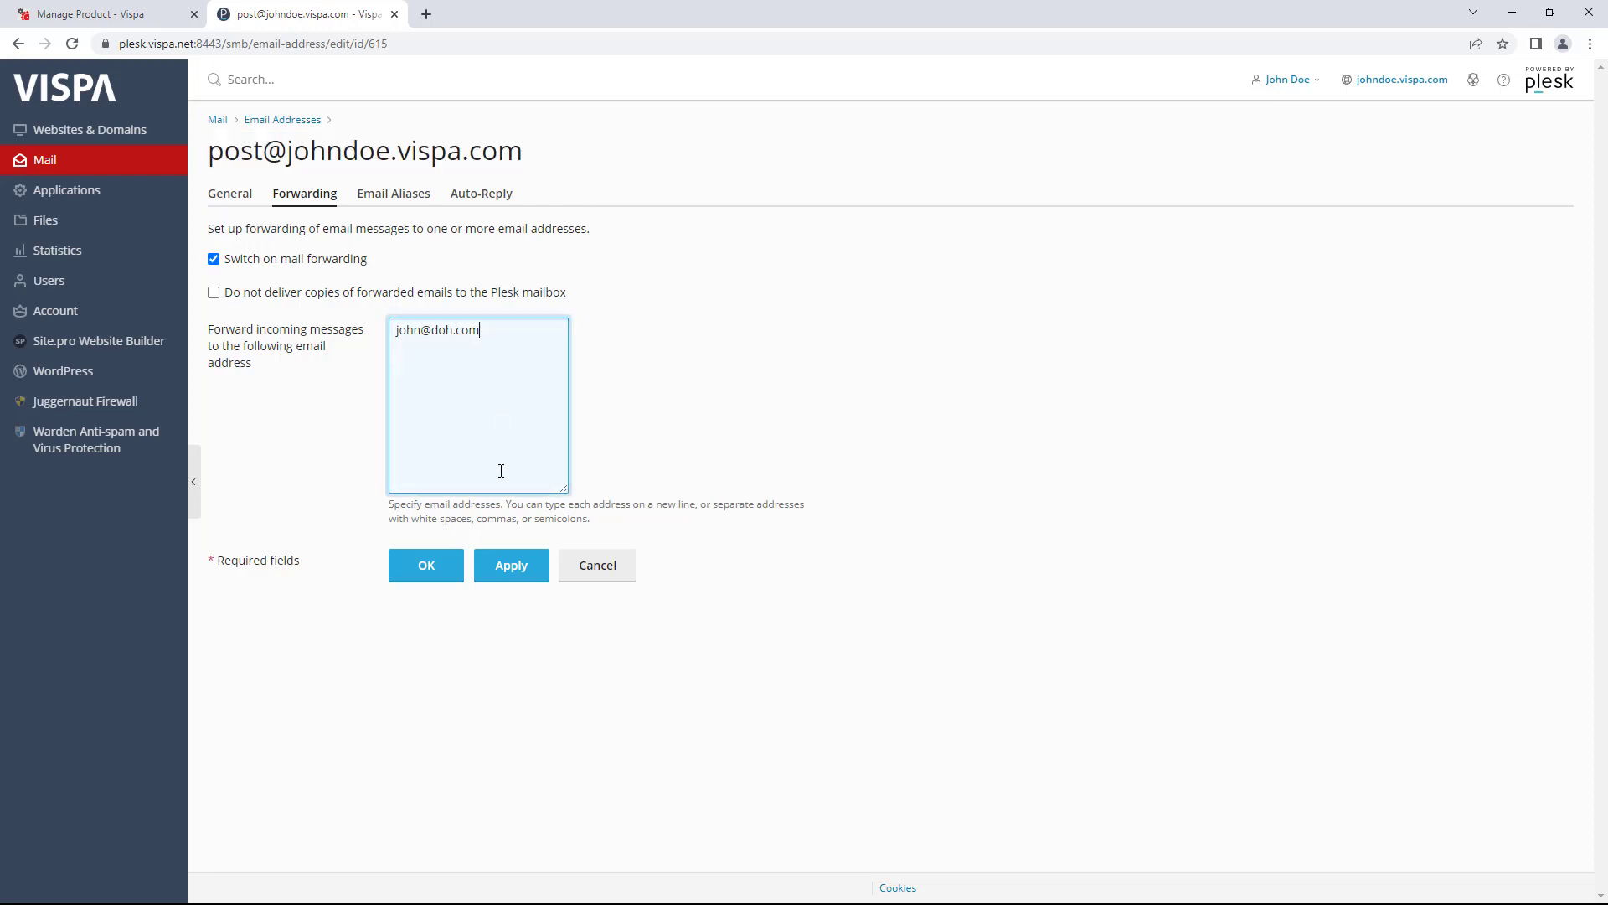
click(215, 297)
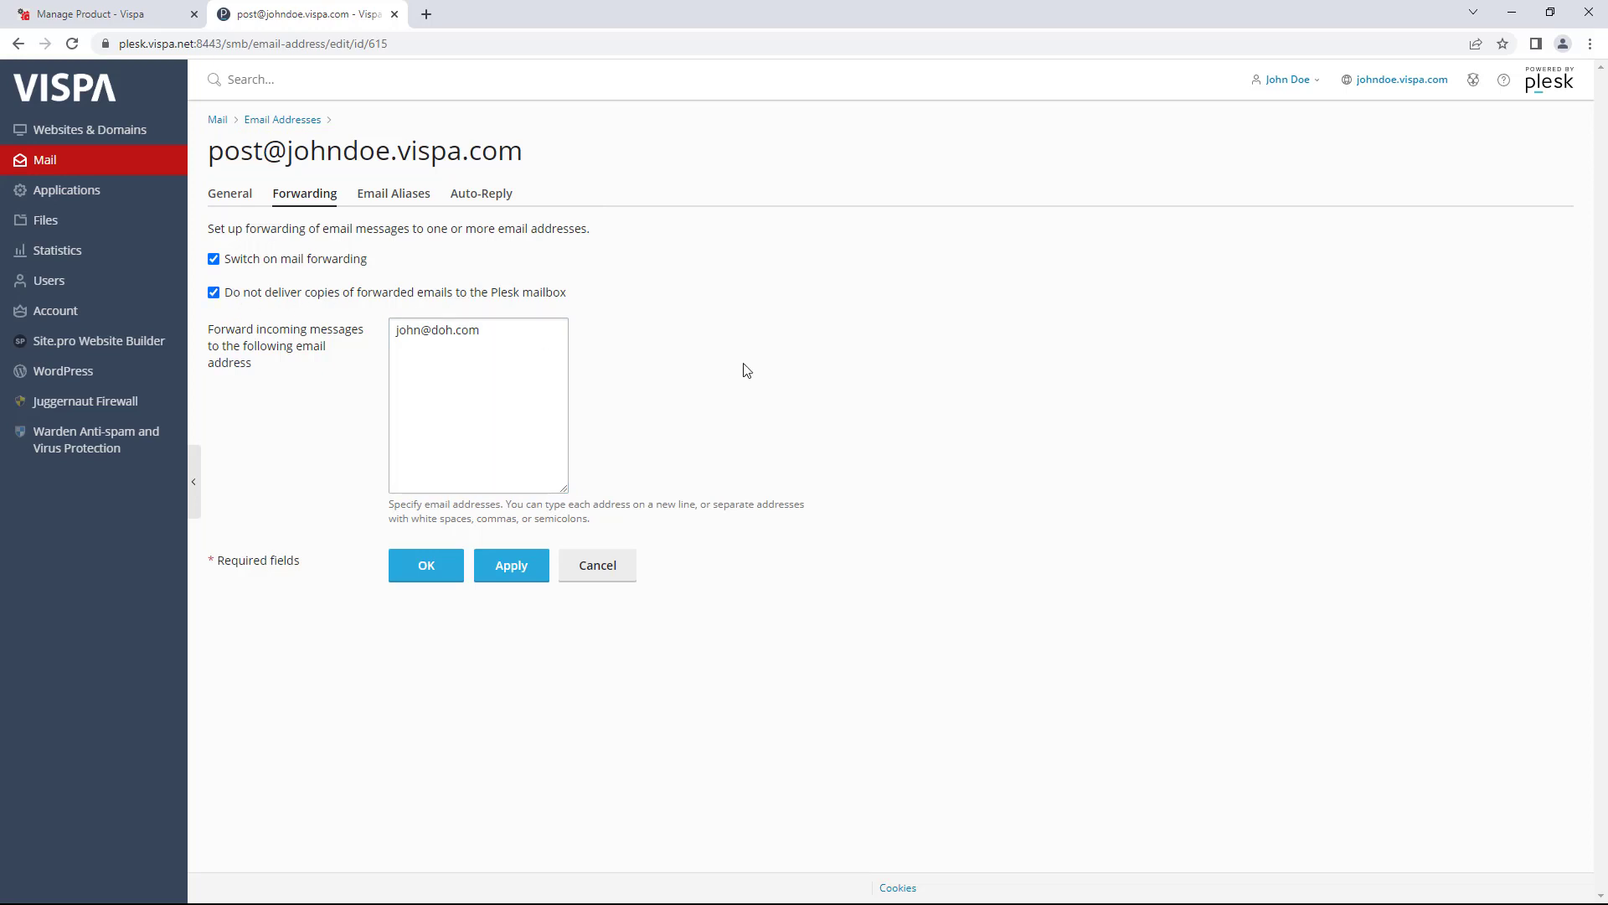
click(309, 264)
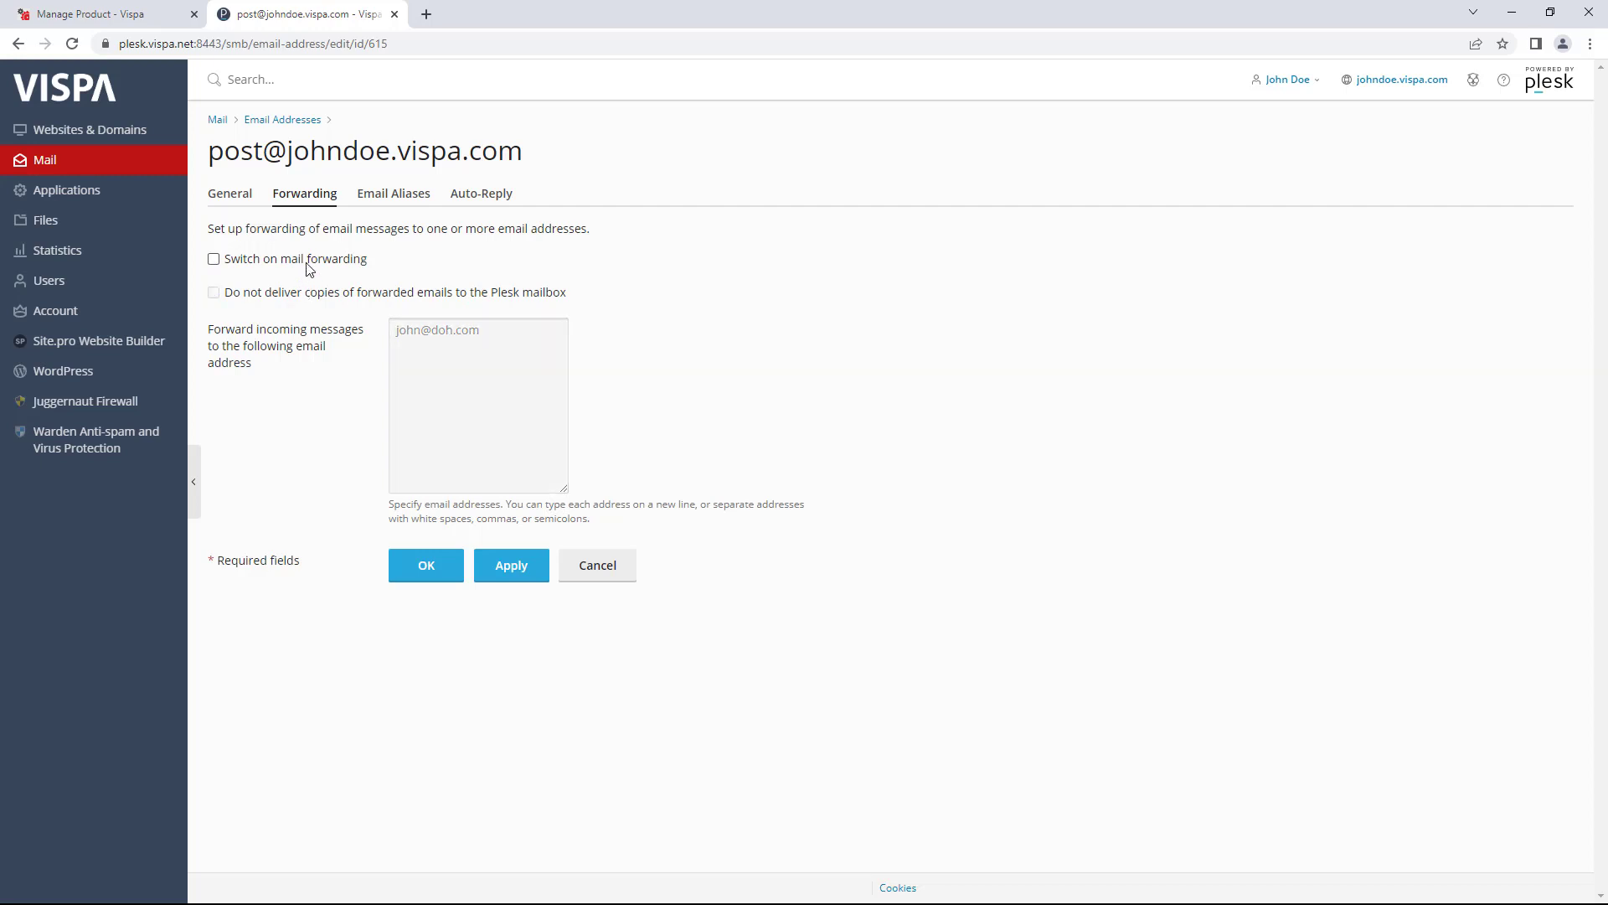
- On Email Aliases, remove 'sales', add 'kids' alongside 'john', and apply the changes
click(392, 198)
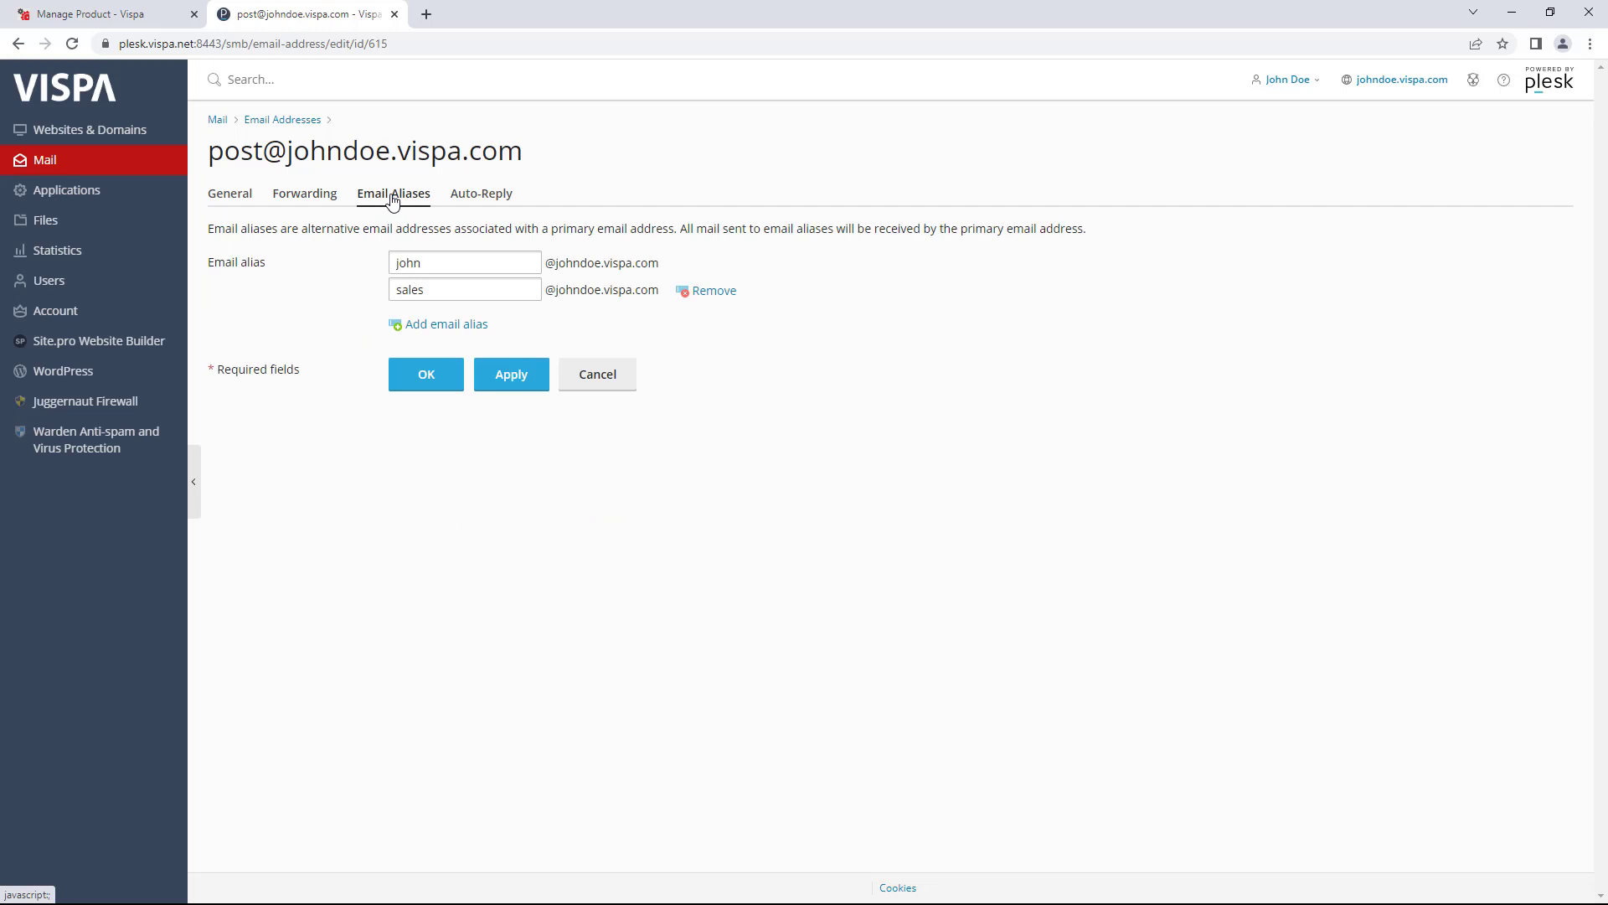
drag(208, 152, 531, 157)
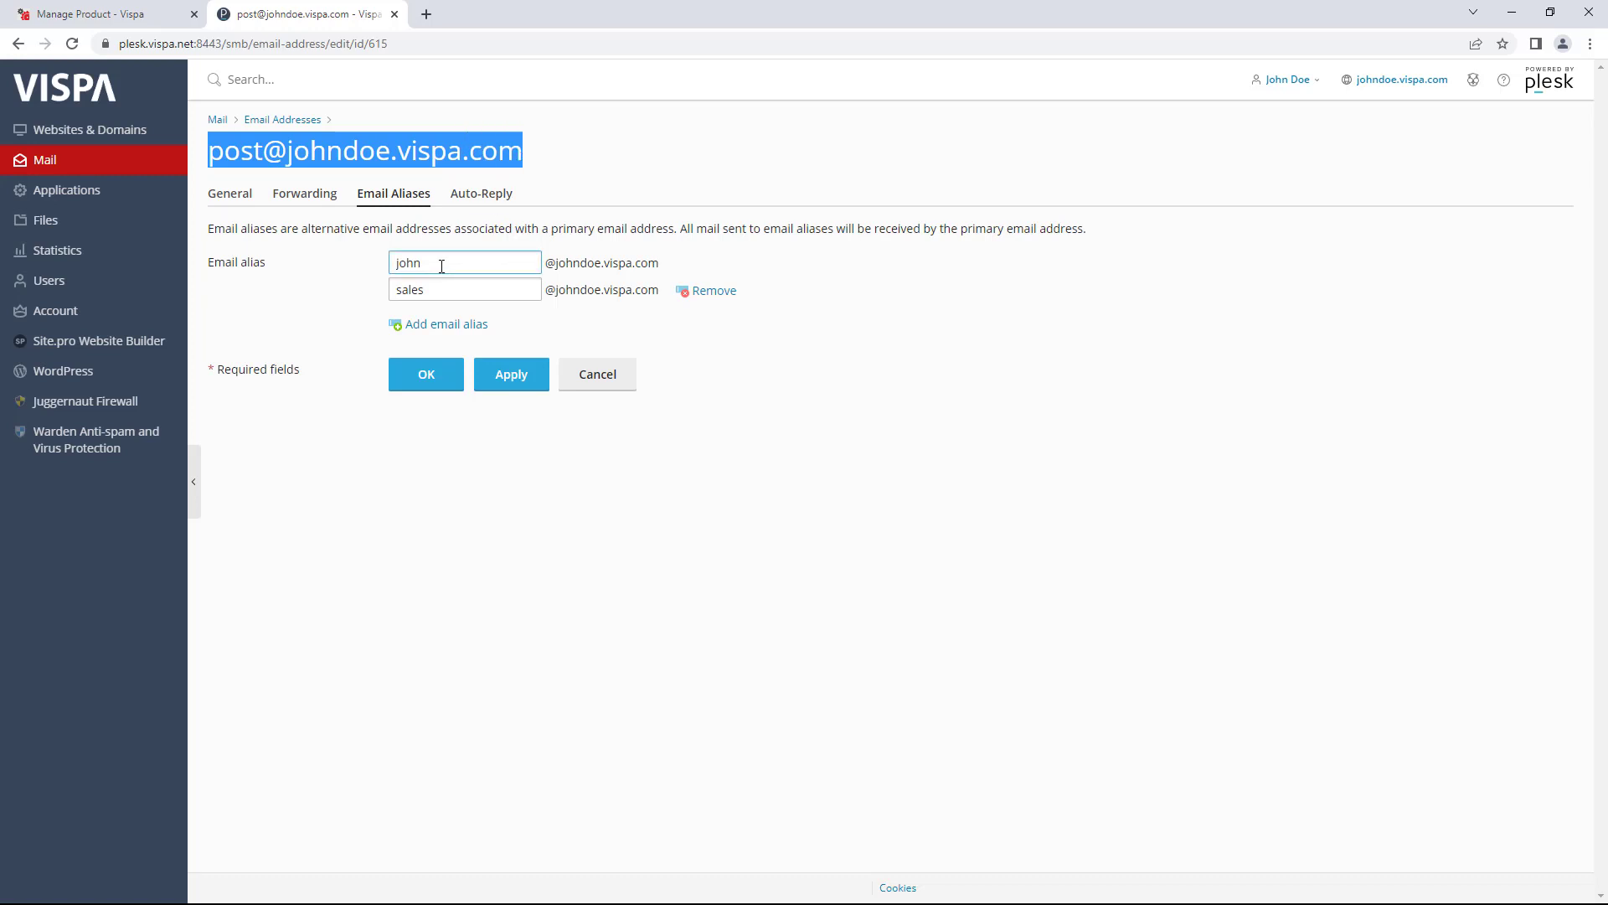
drag(443, 266, 363, 298)
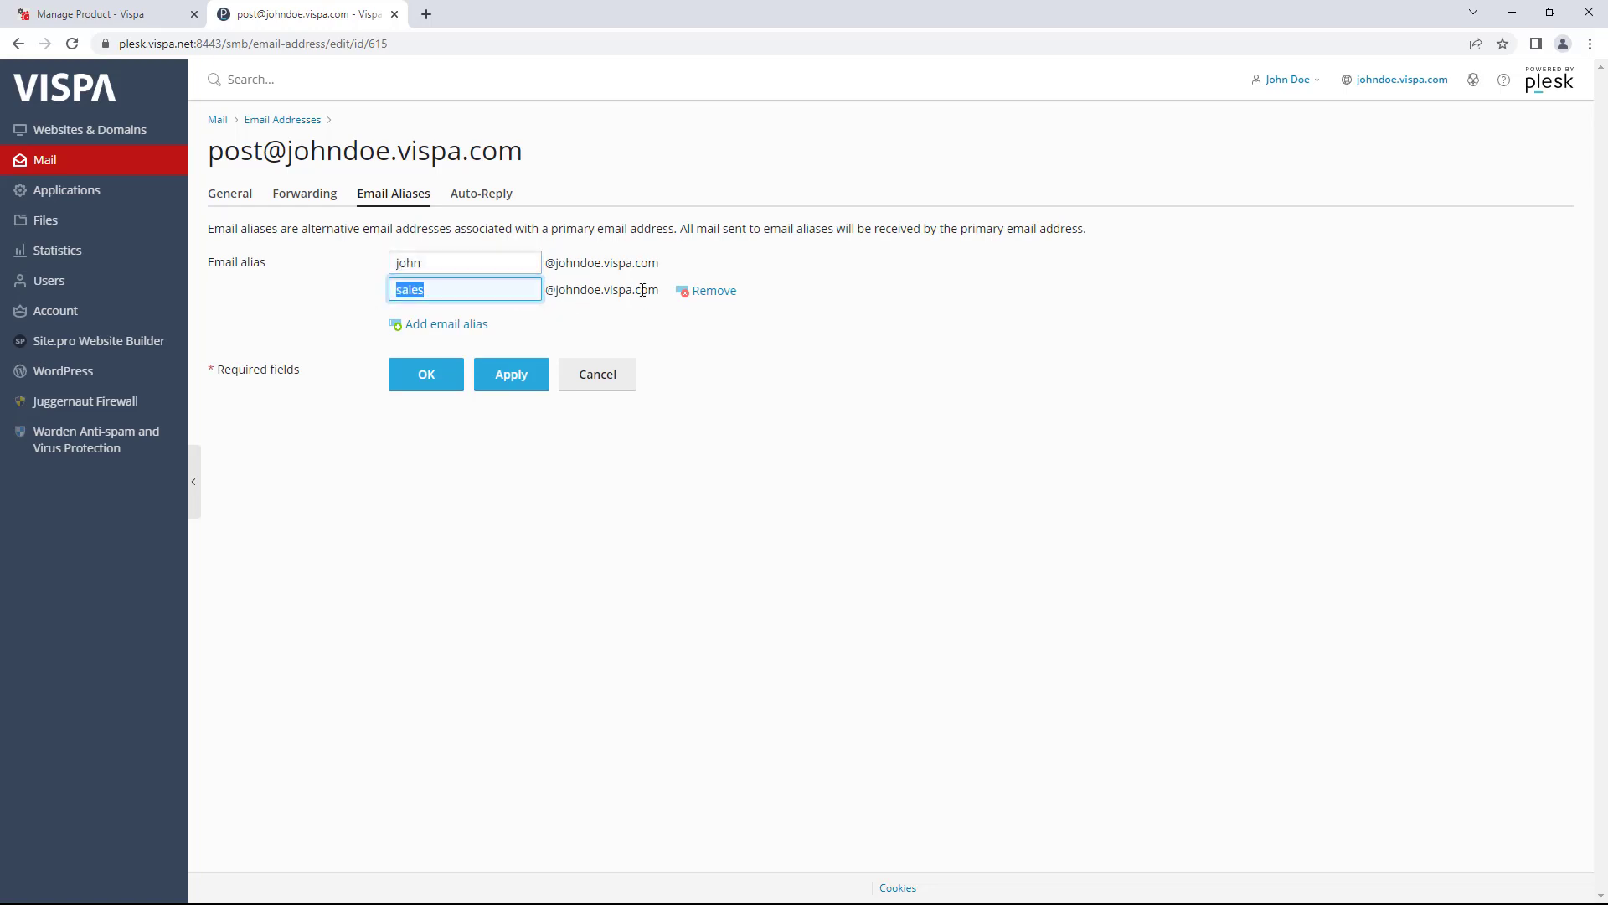
click(708, 295)
click(480, 300)
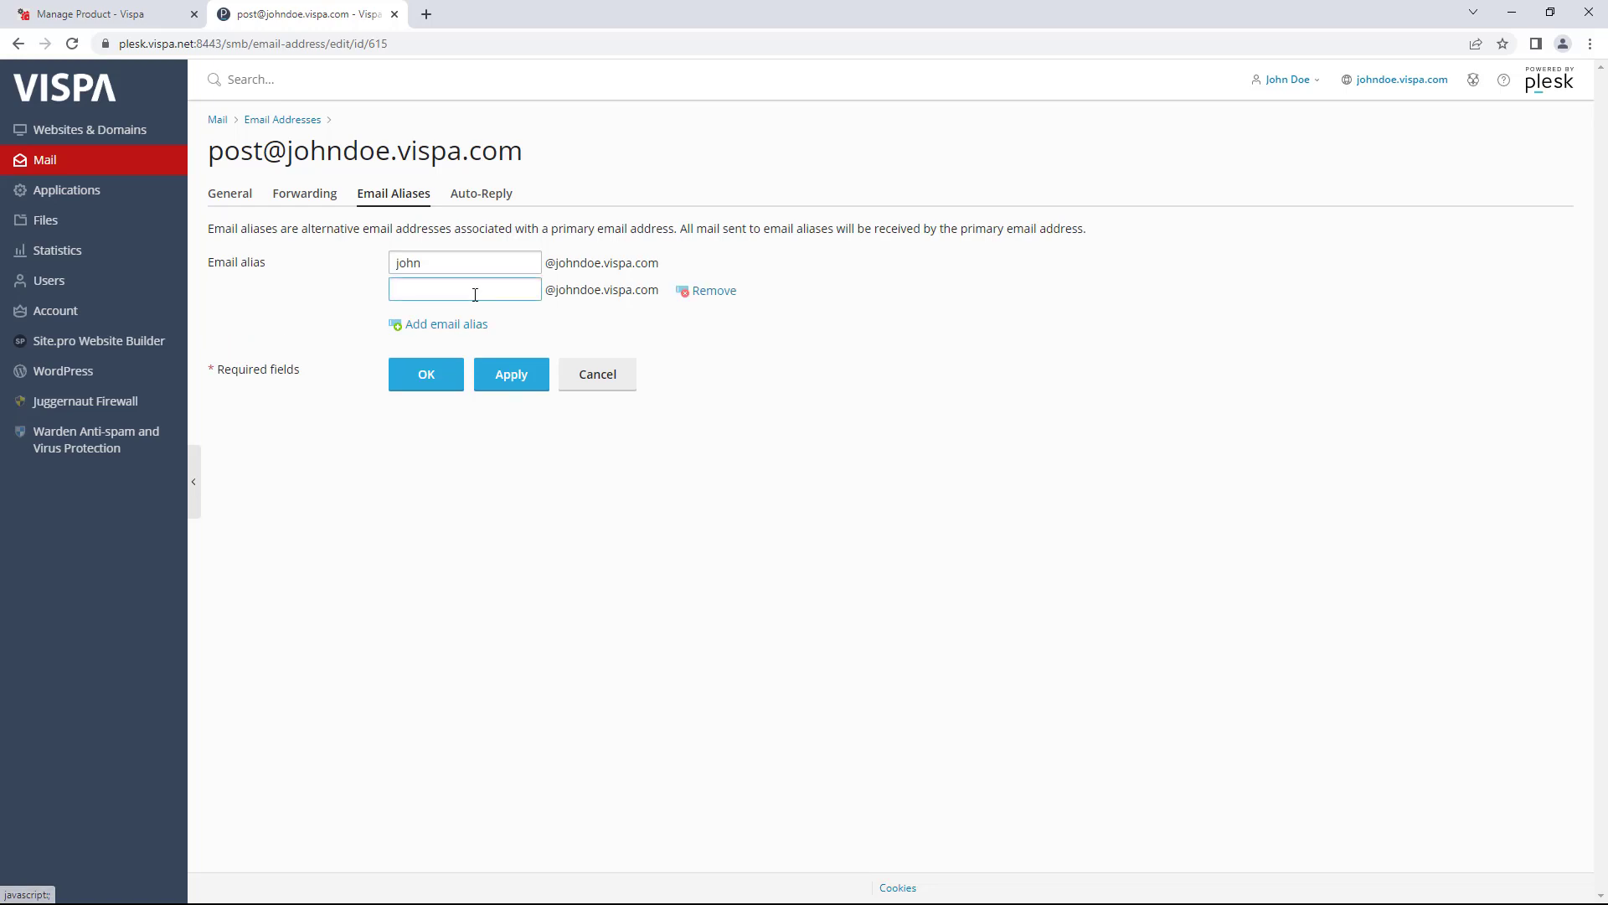
click(474, 292)
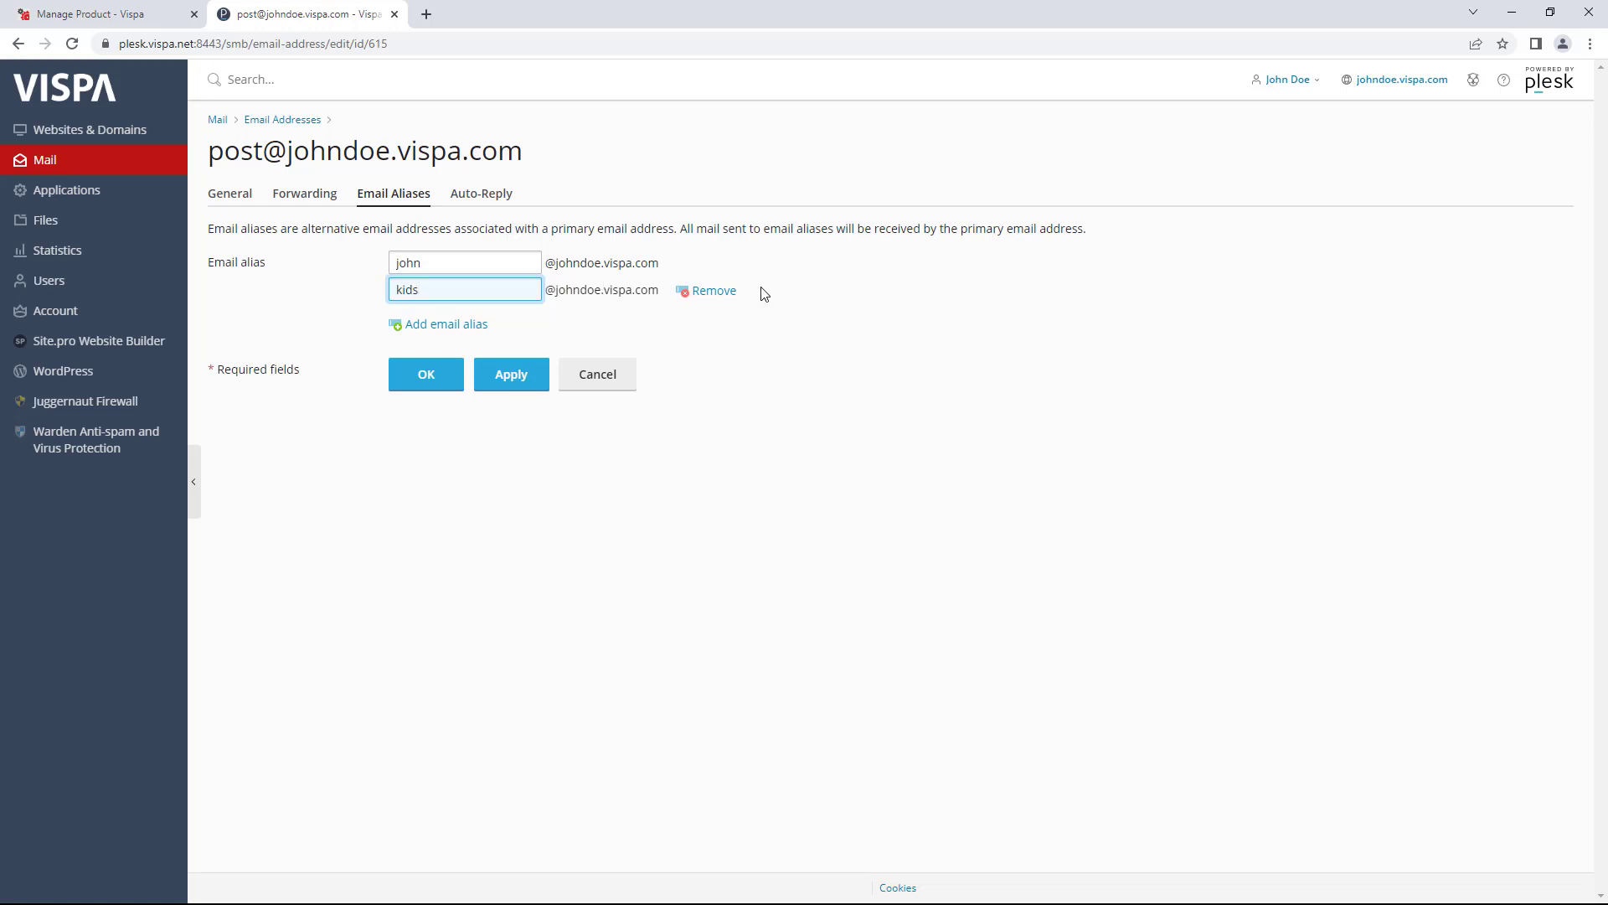
click(502, 376)
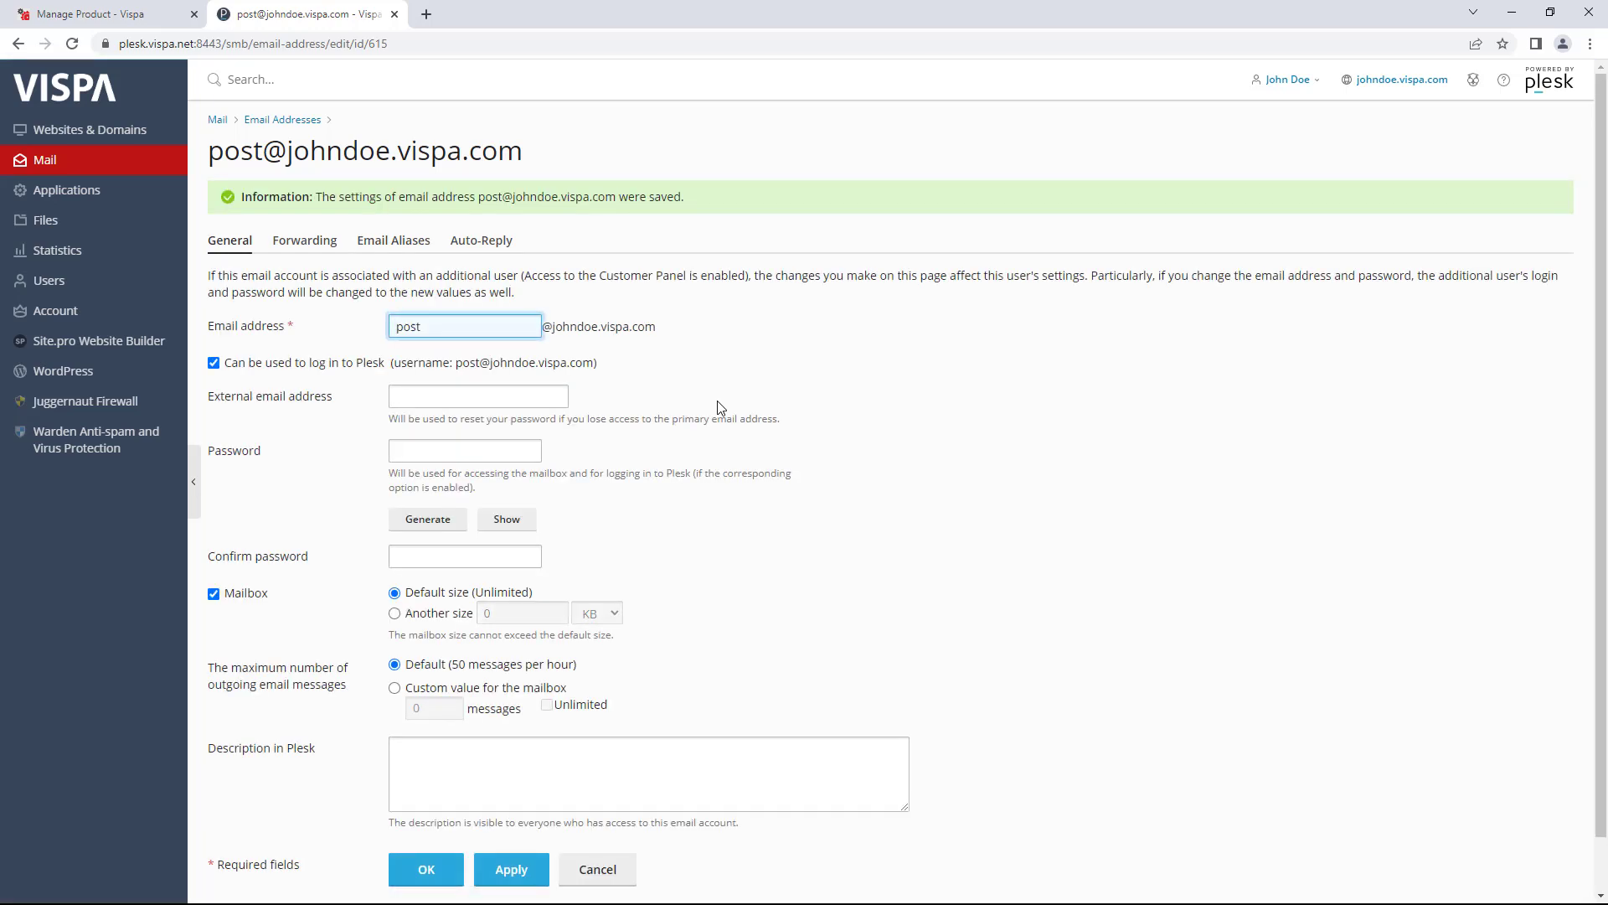
- Confirm the kids alias appears in the address list, then go to the post mailbox's Auto-Reply settings
click(315, 121)
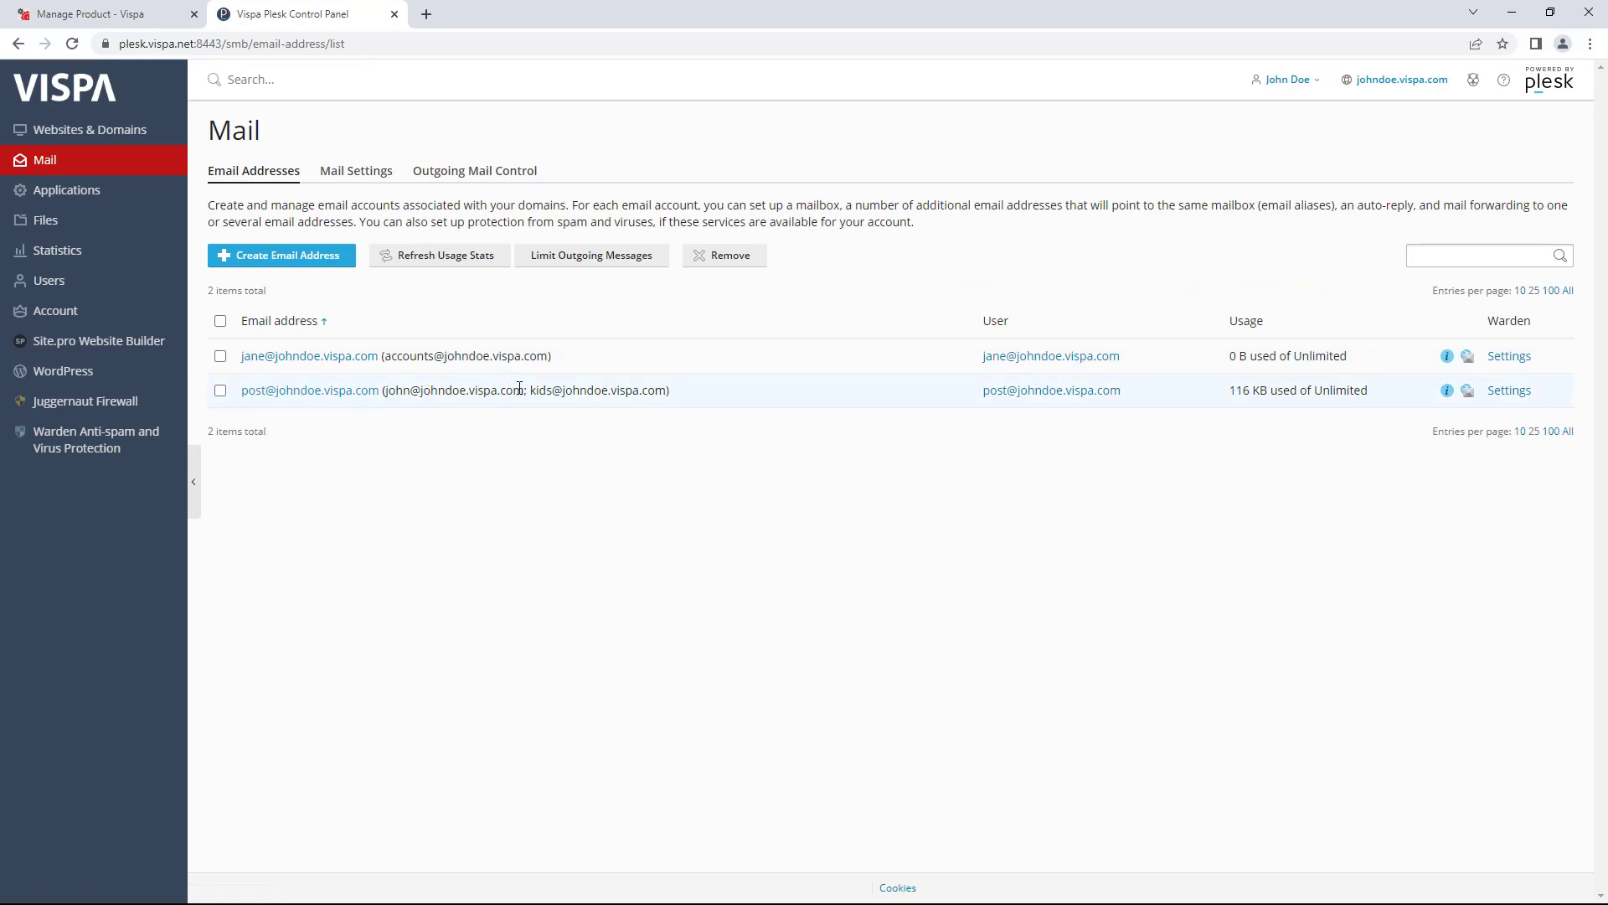
drag(529, 394, 662, 396)
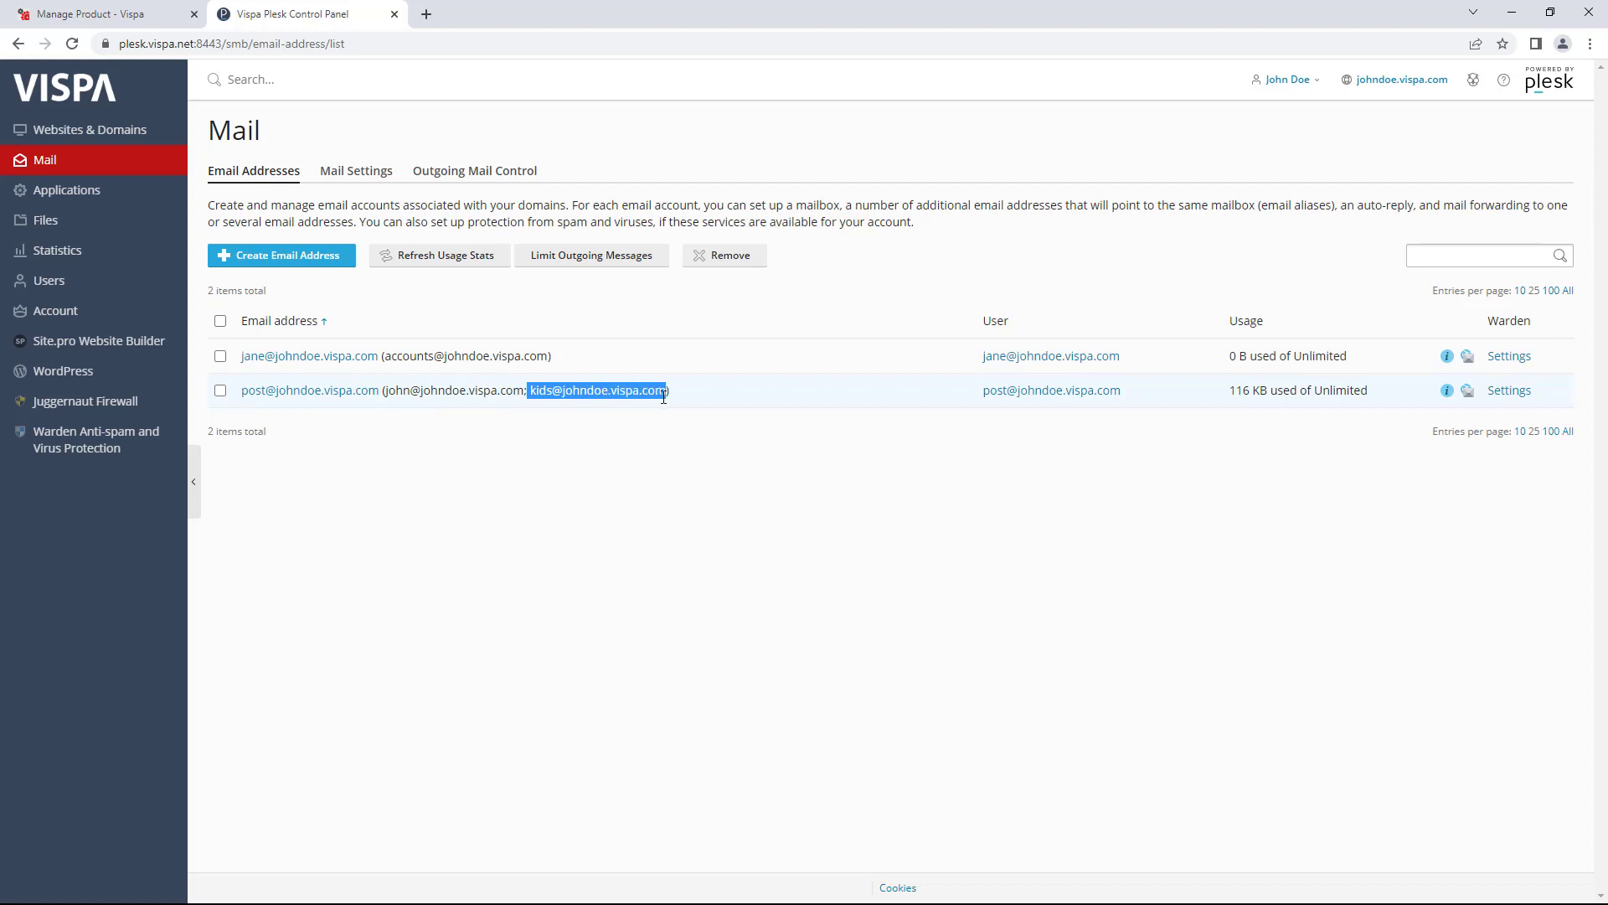
click(366, 400)
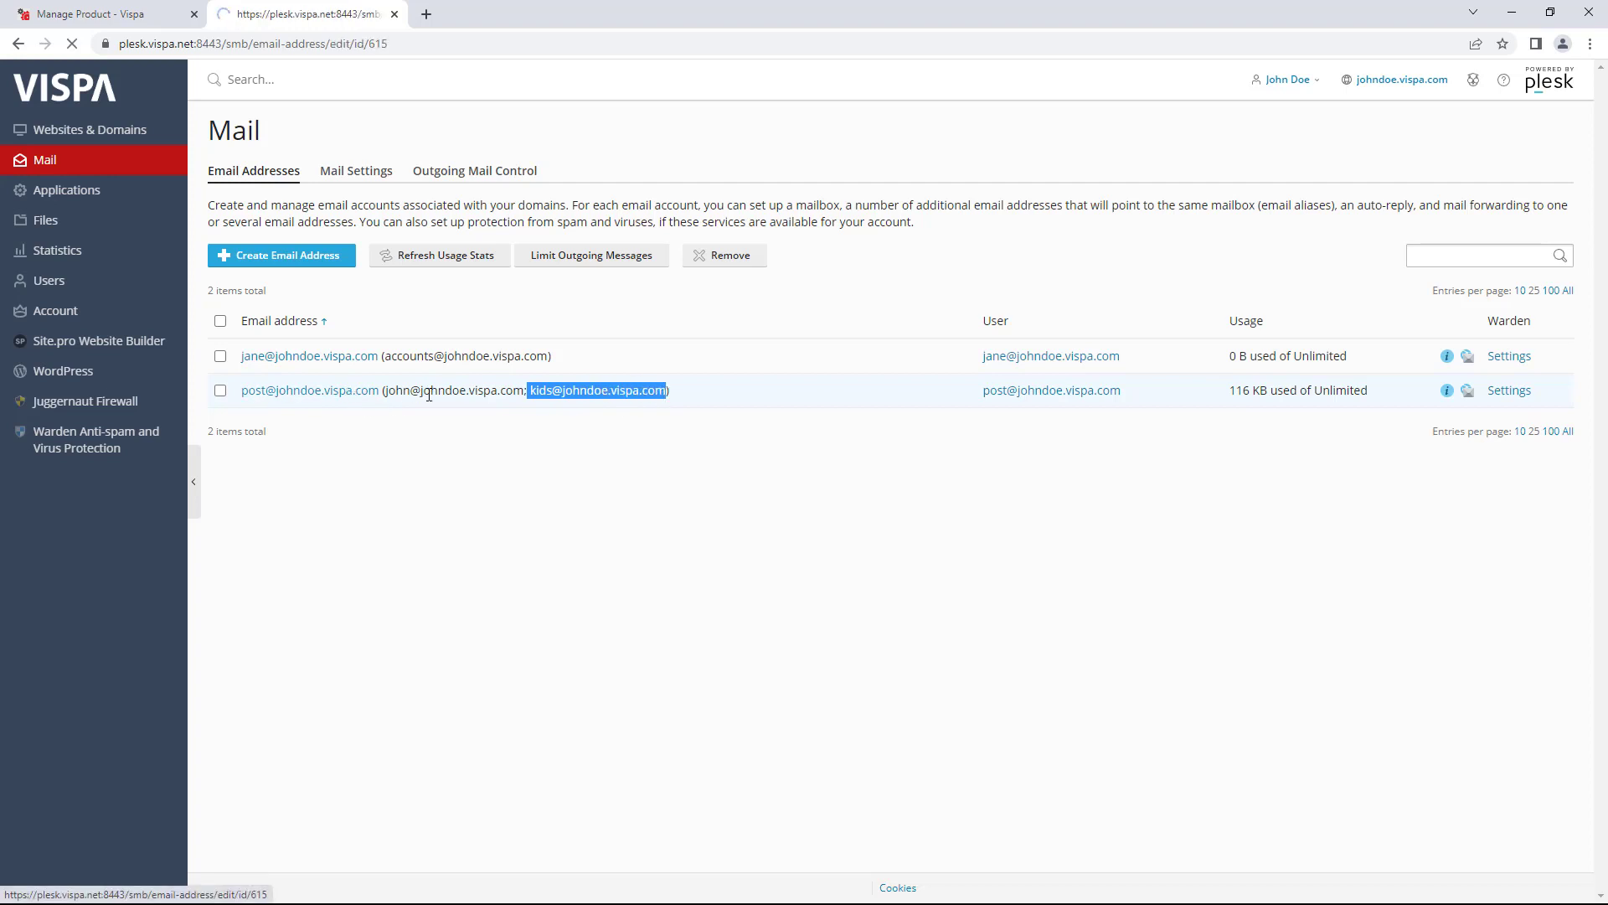
click(482, 194)
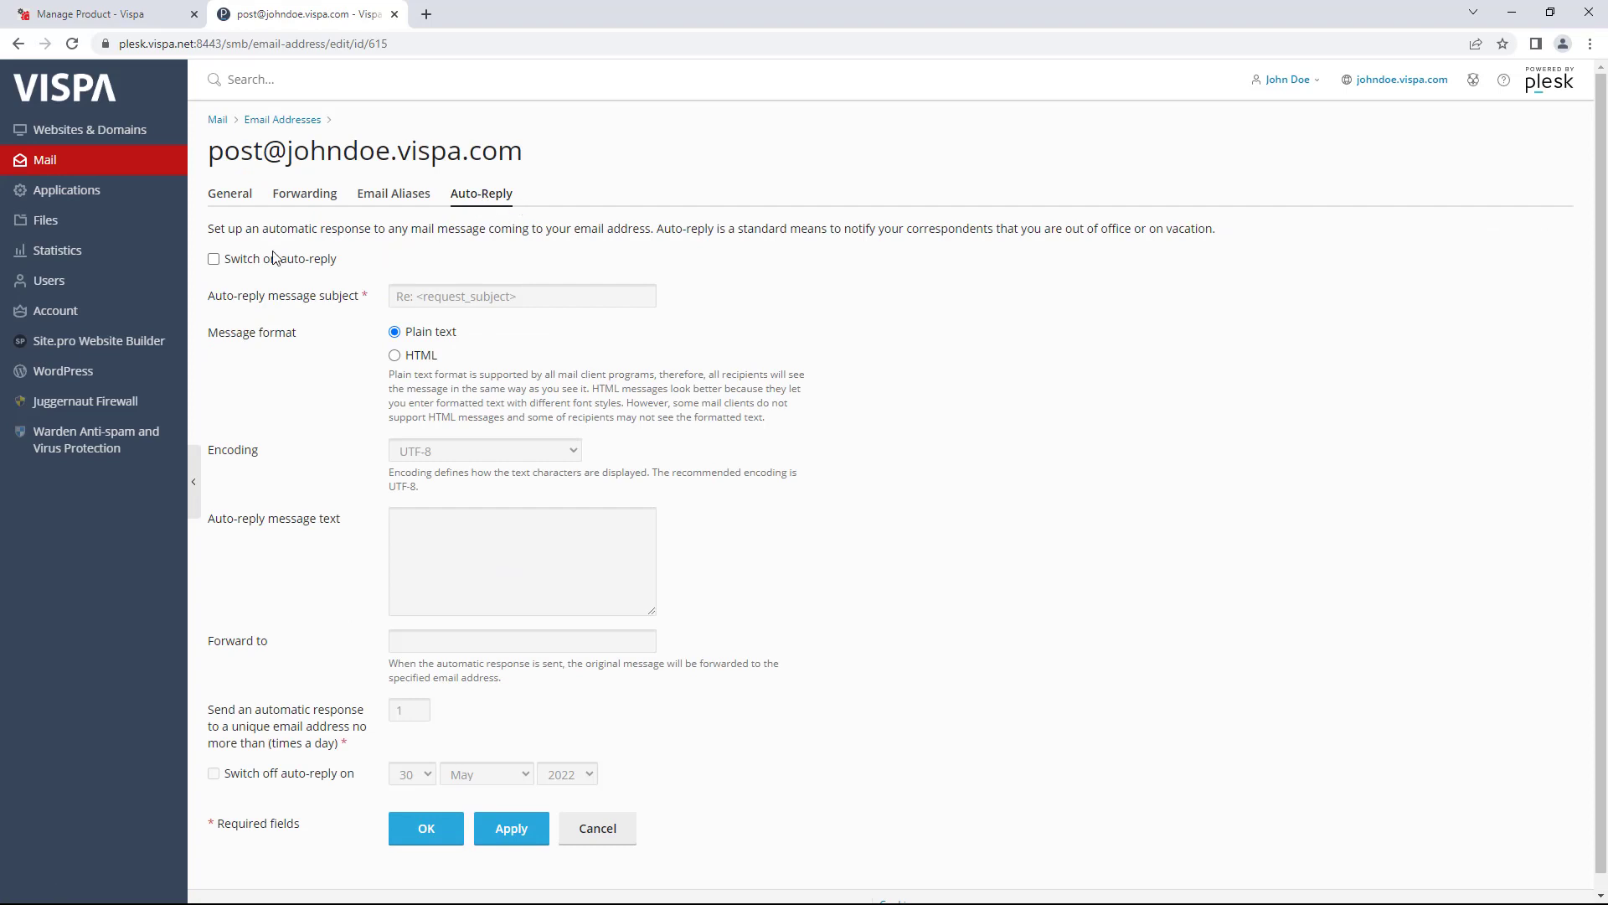
- Switch on auto-reply for the post mailbox and begin the message 'Sorry i'm o'
click(214, 260)
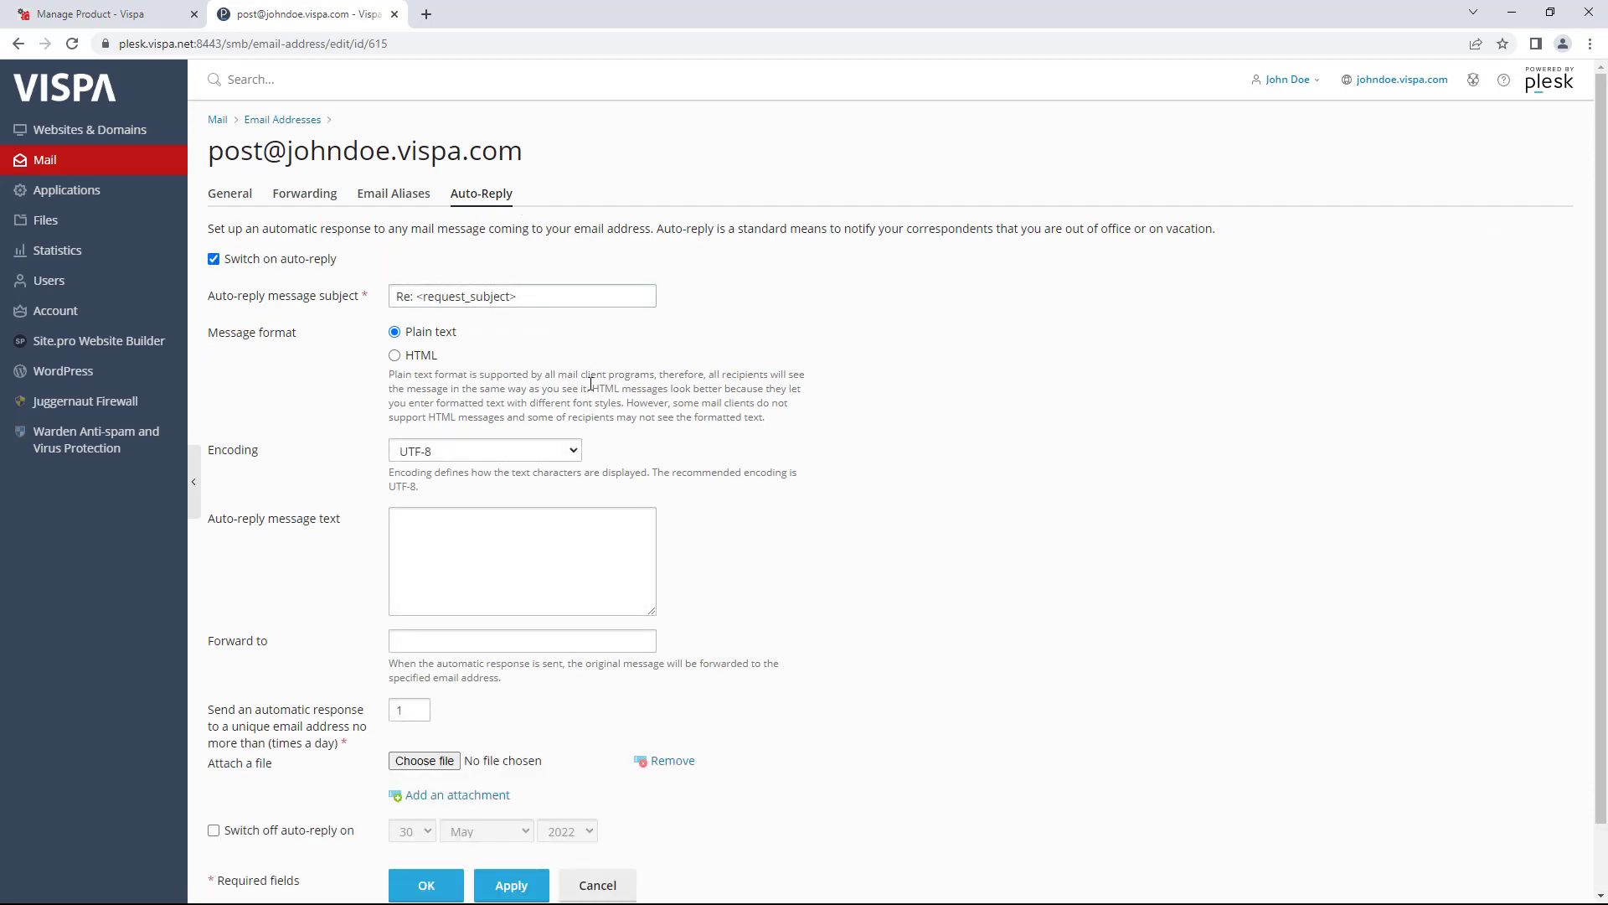
click(596, 549)
click(509, 538)
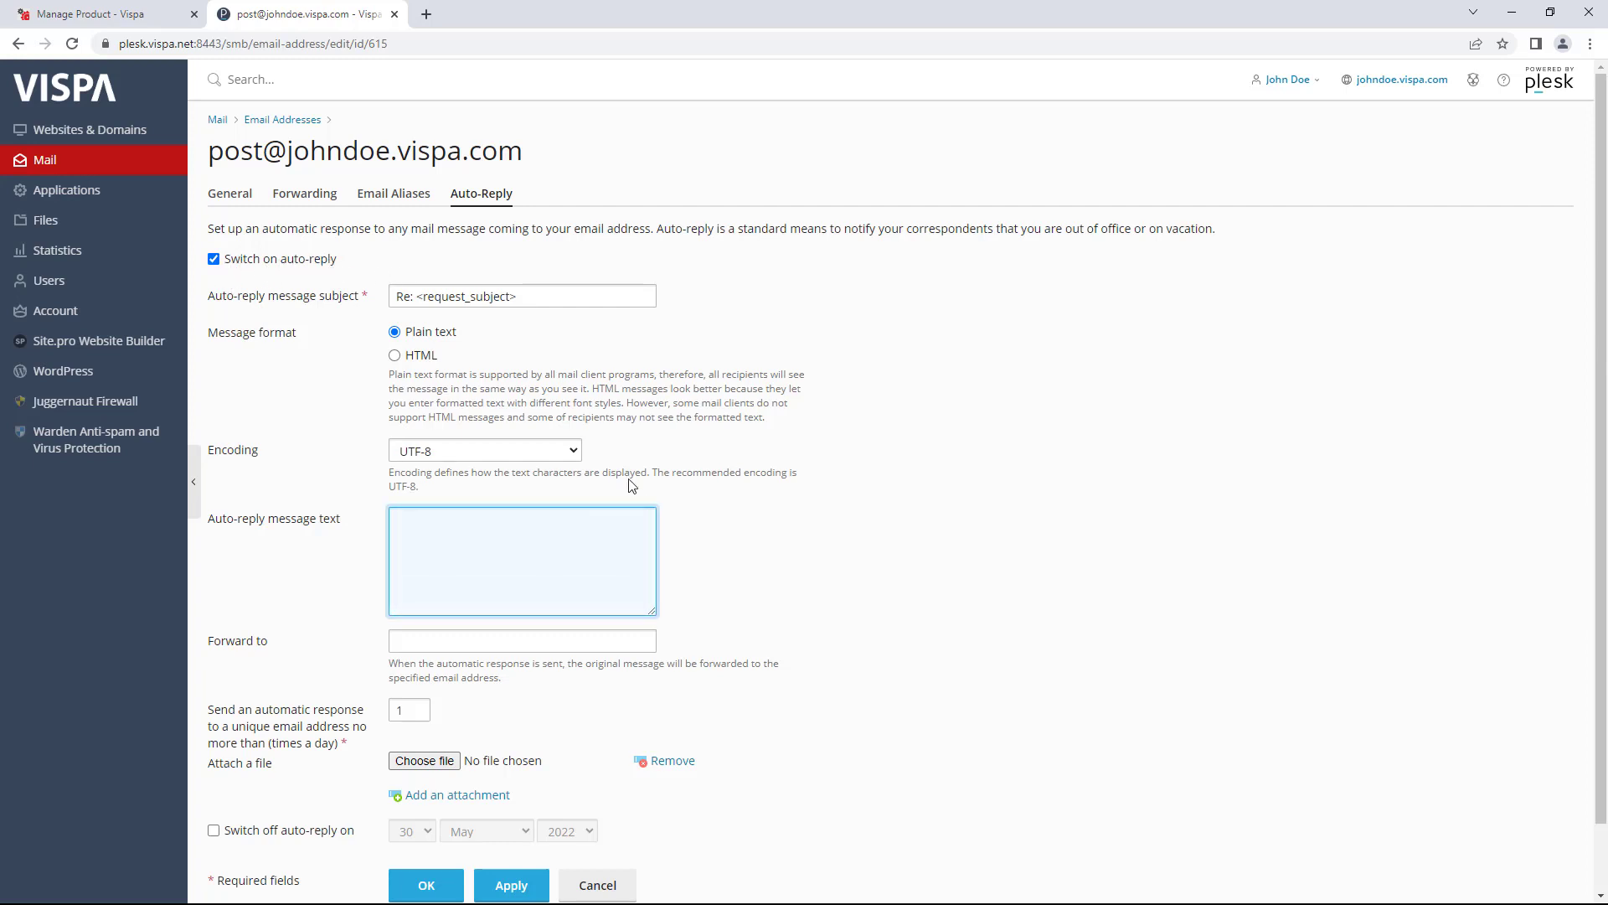
scroll(427, 520, down, 2)
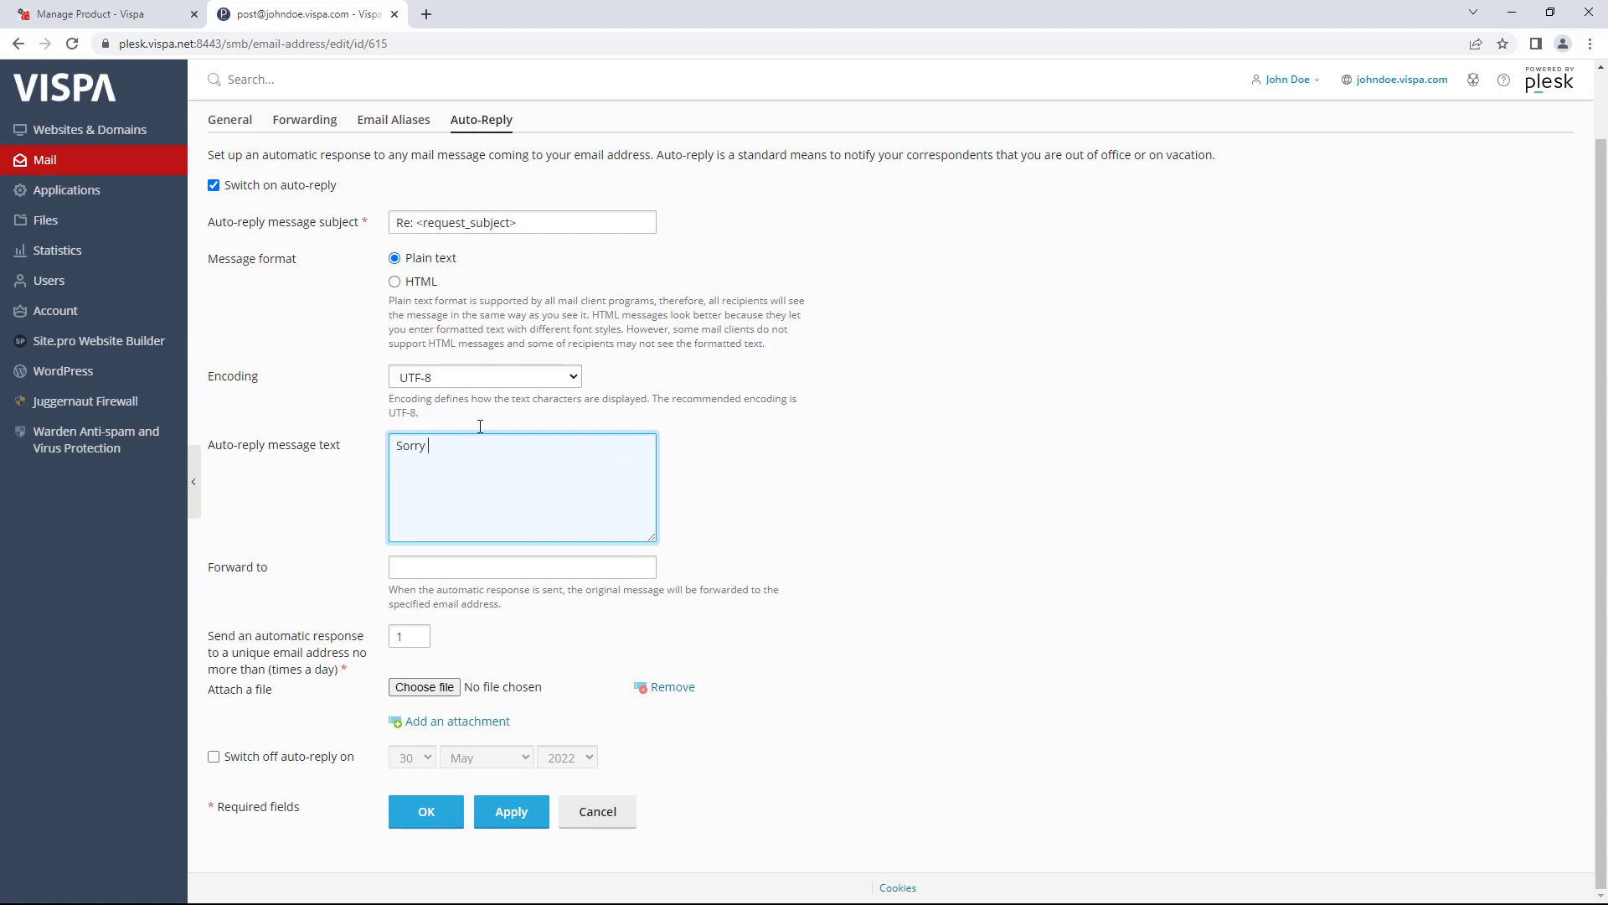
text(Sorry i'm out of the office)
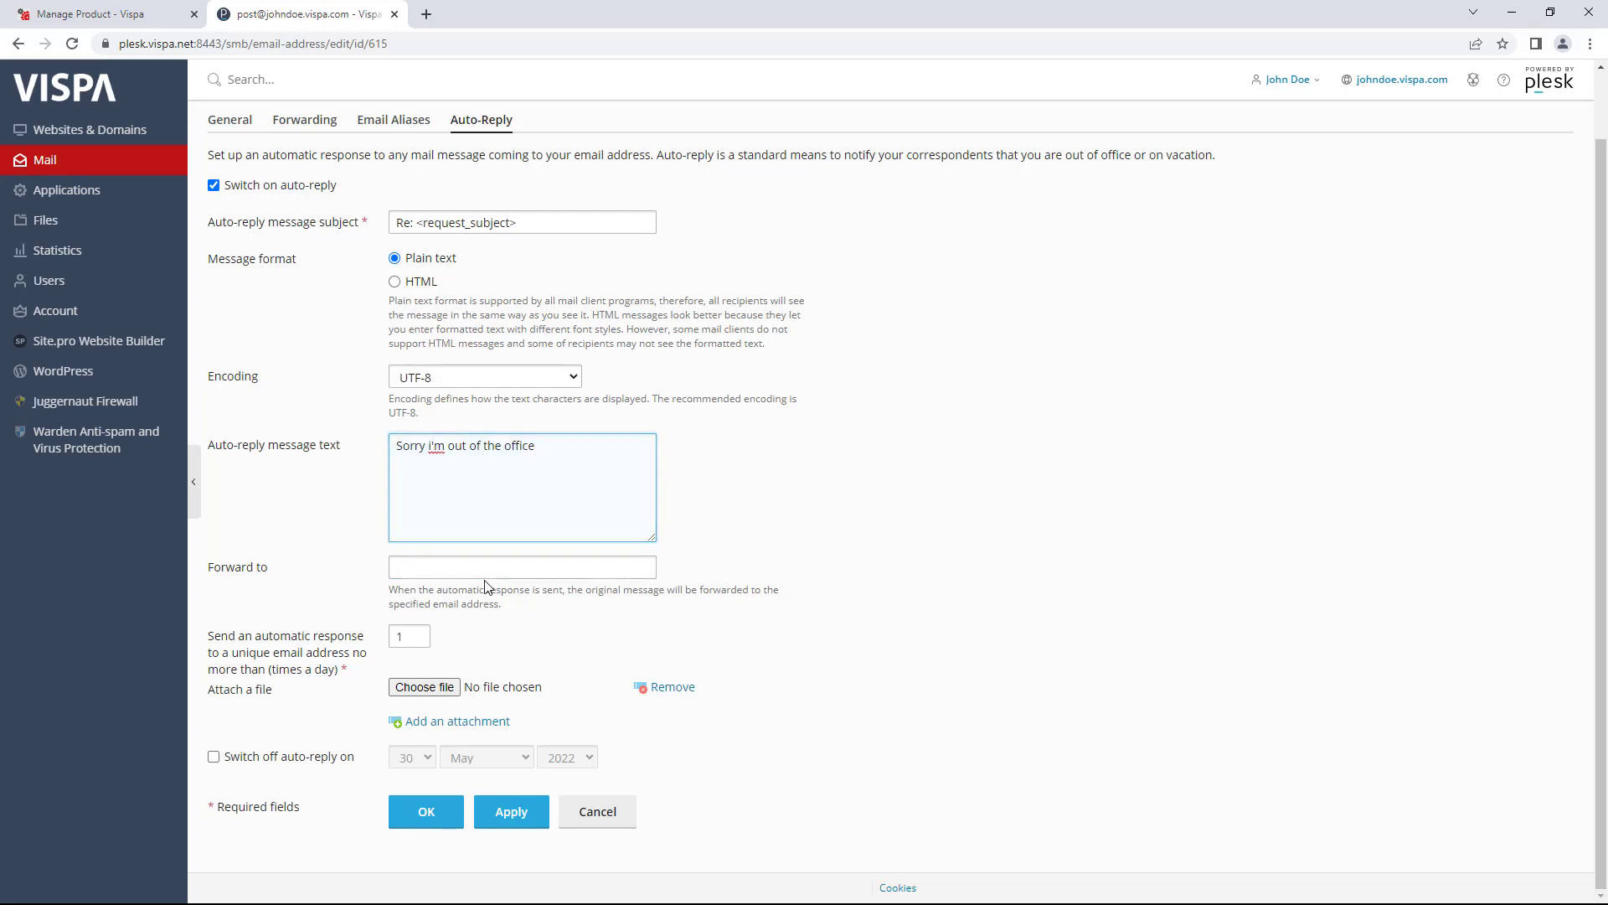
click(406, 568)
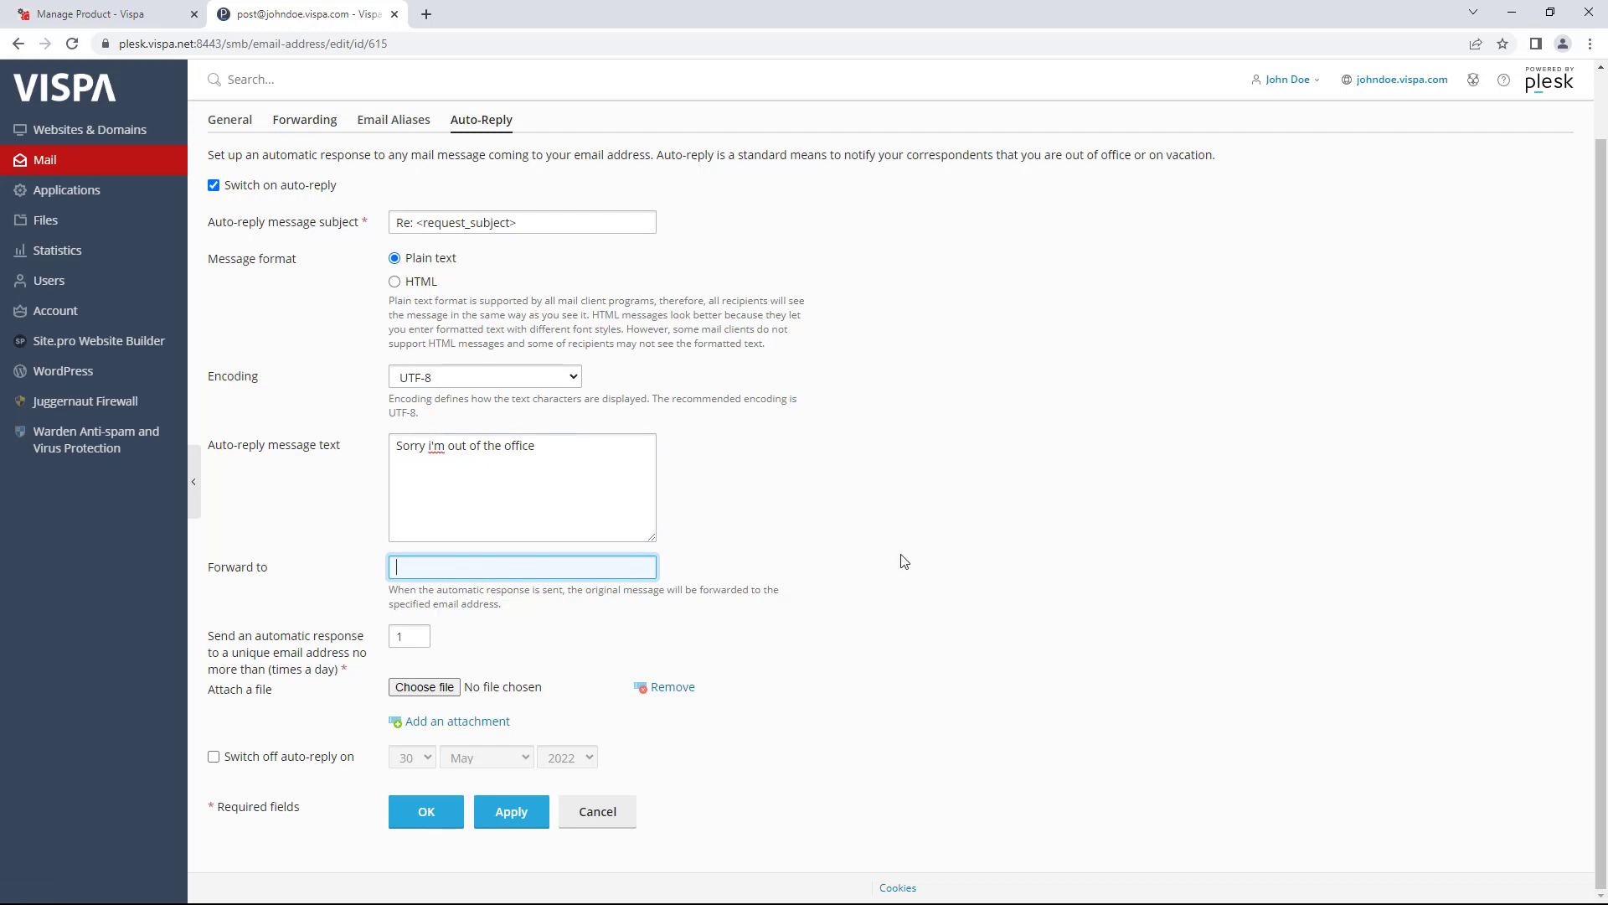
- Try a June switch-off date, then turn auto-reply back off and return to General settings
click(214, 757)
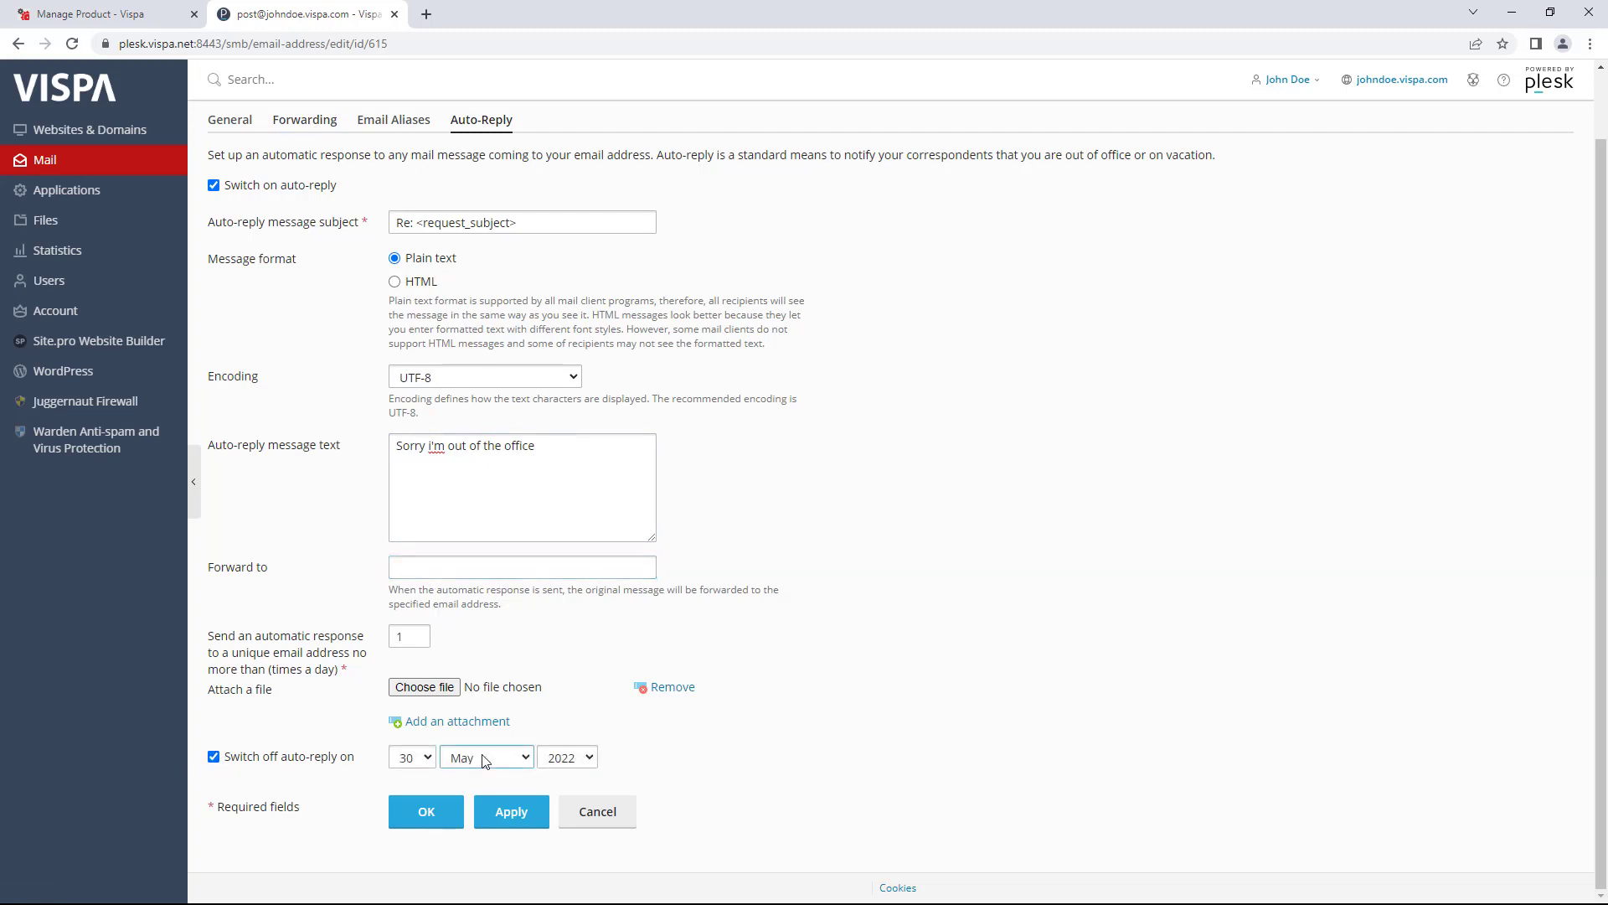
click(466, 758)
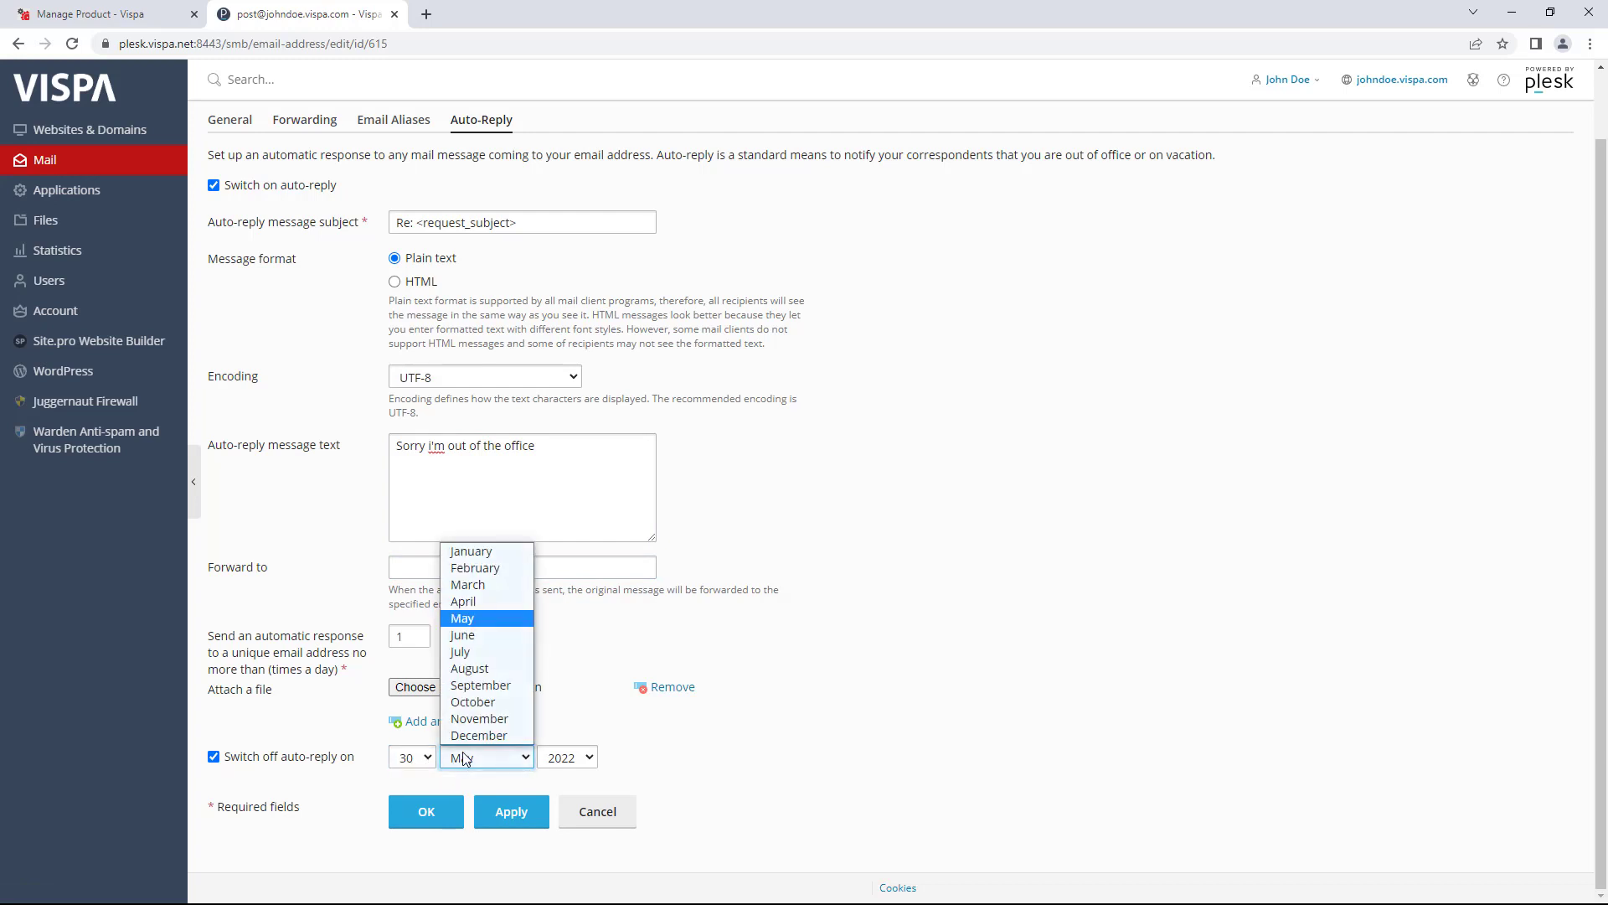
click(475, 635)
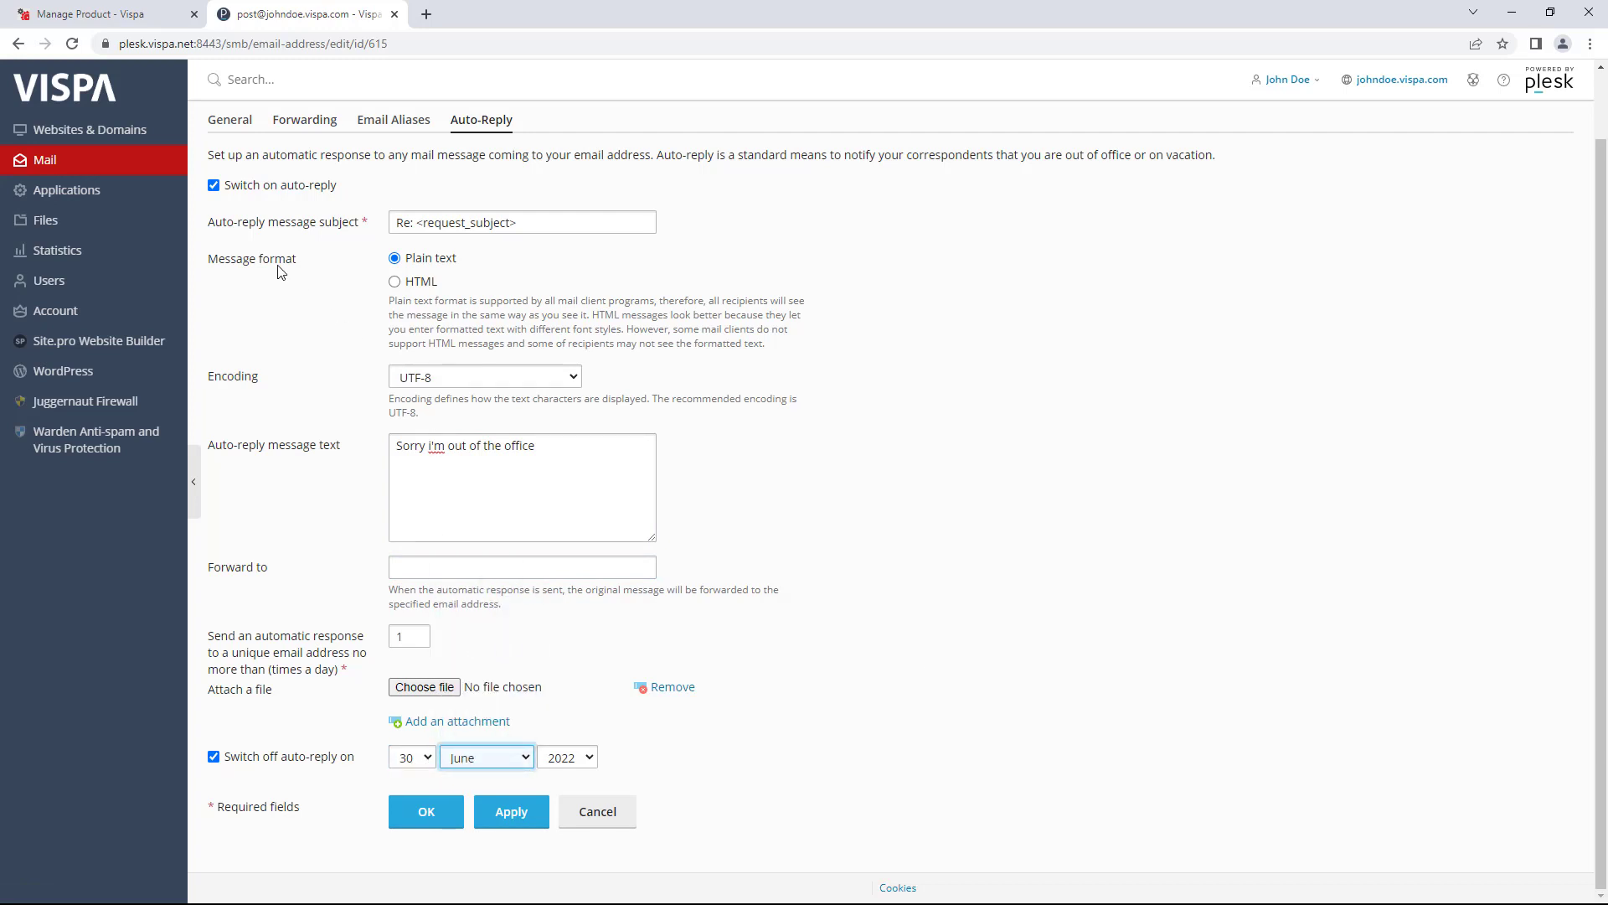
click(213, 185)
scroll(208, 197, up, 1)
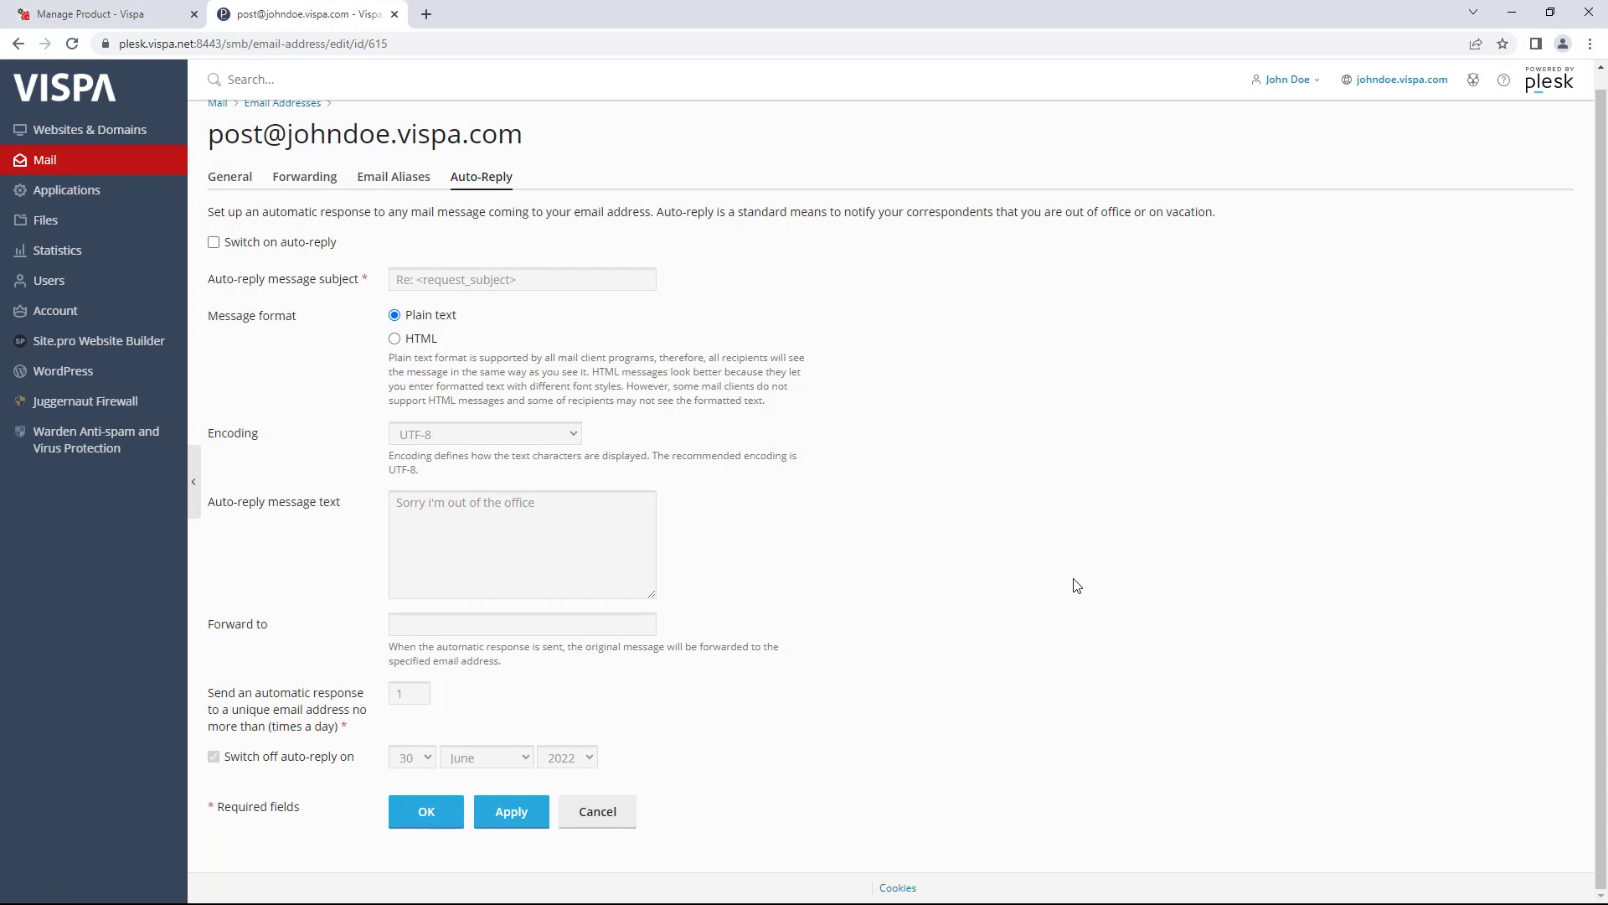
scroll(1046, 573, up, 1)
click(225, 196)
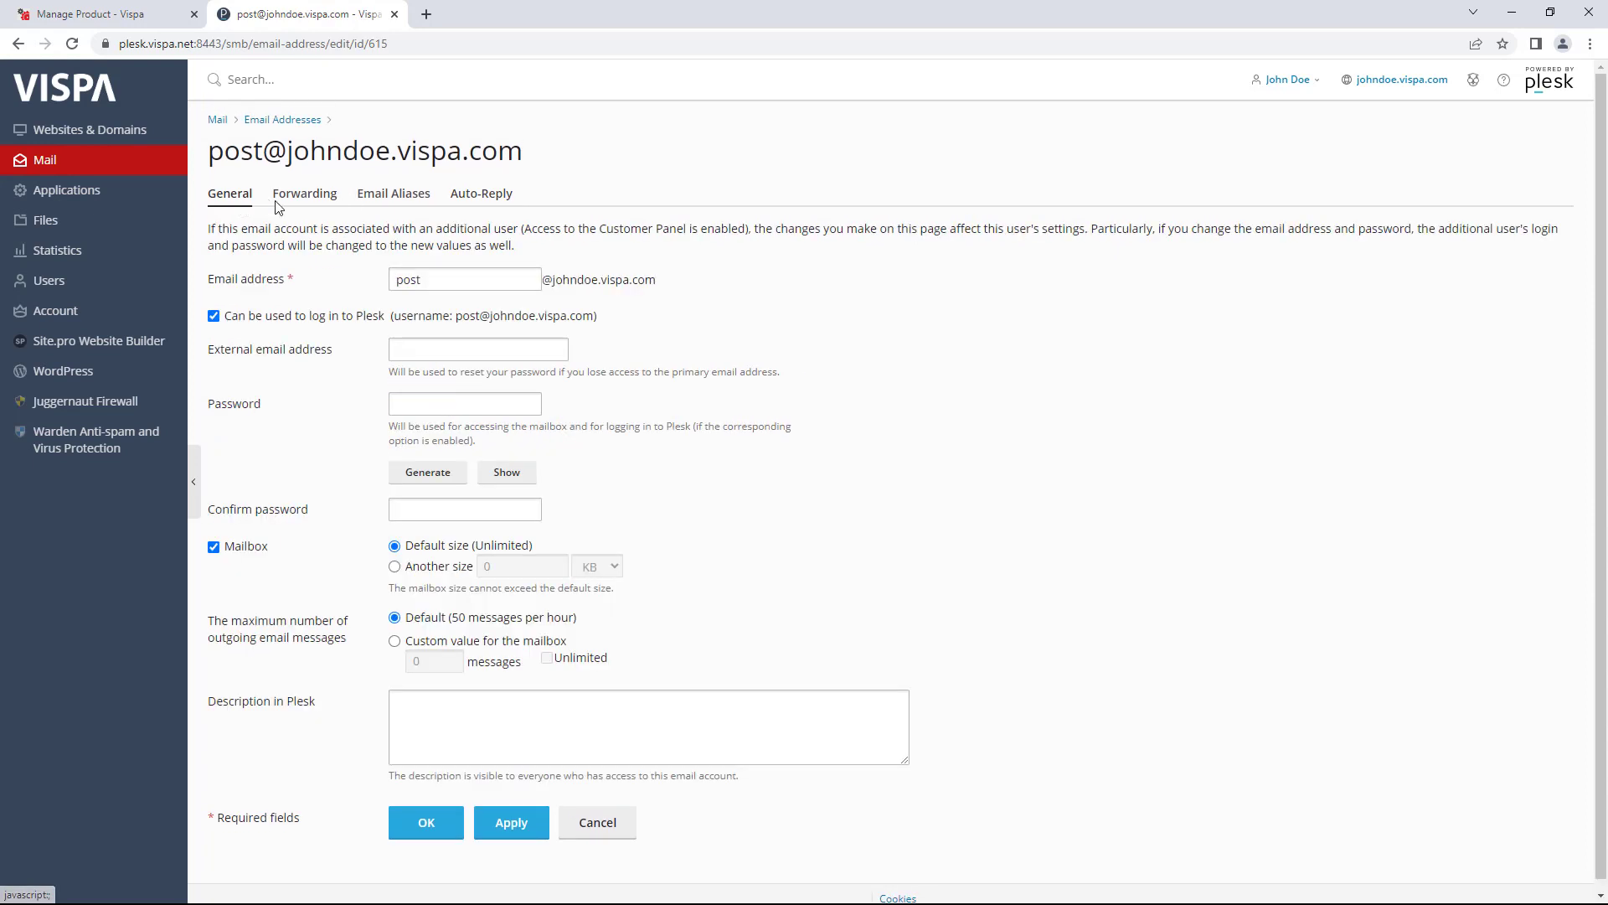
- Review the post mailbox's password, forwarding, and john and kids alias settings
click(432, 402)
click(436, 508)
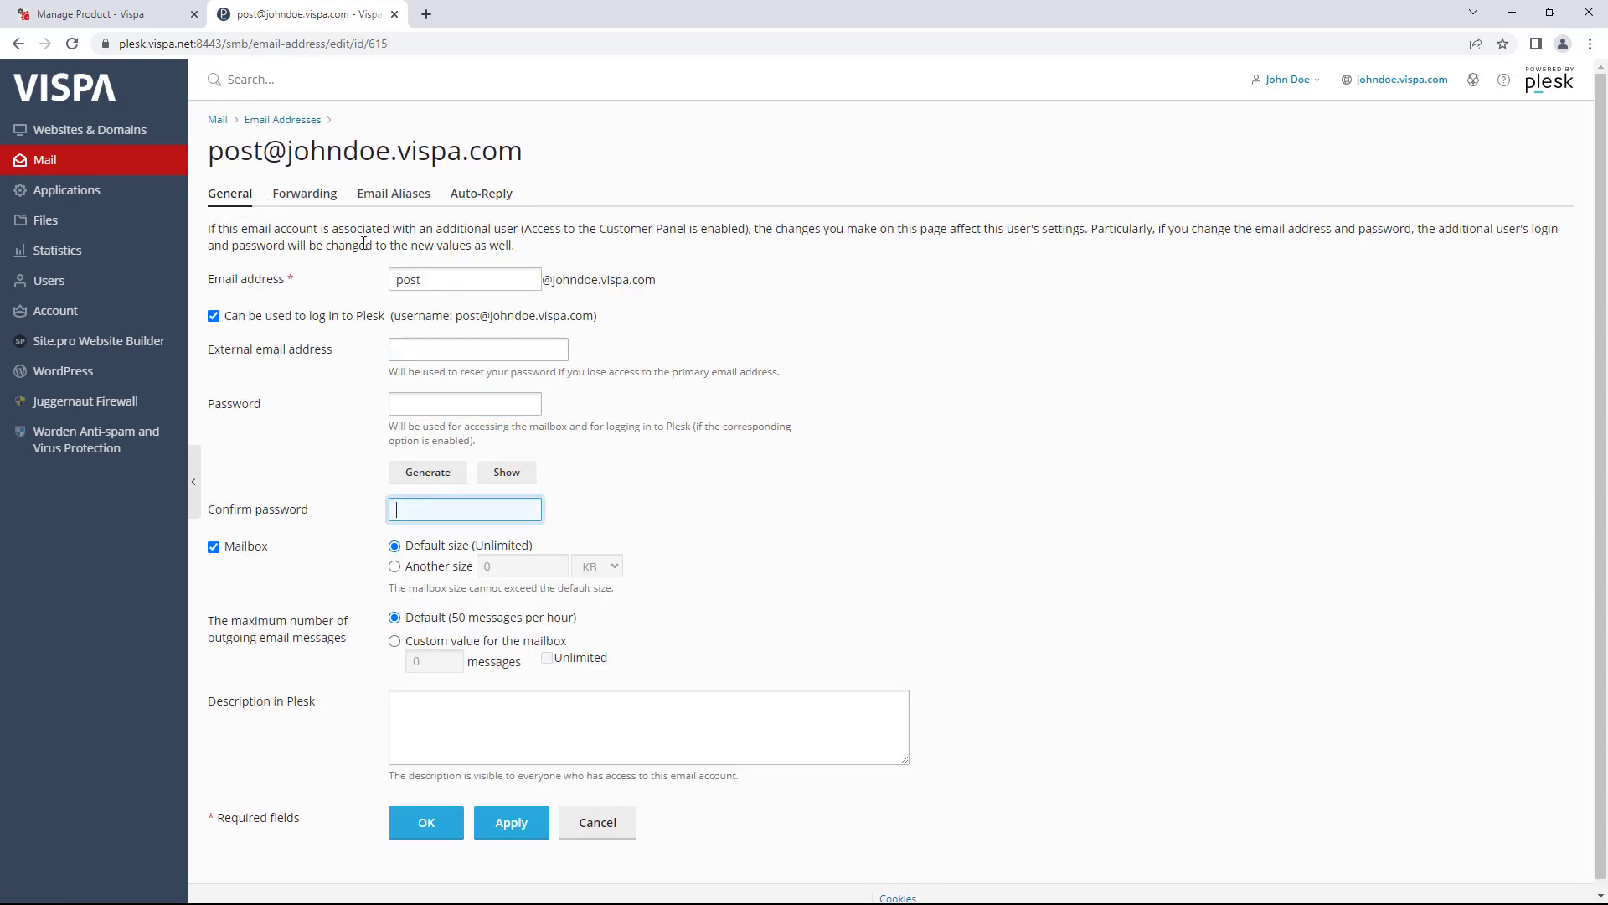
click(308, 193)
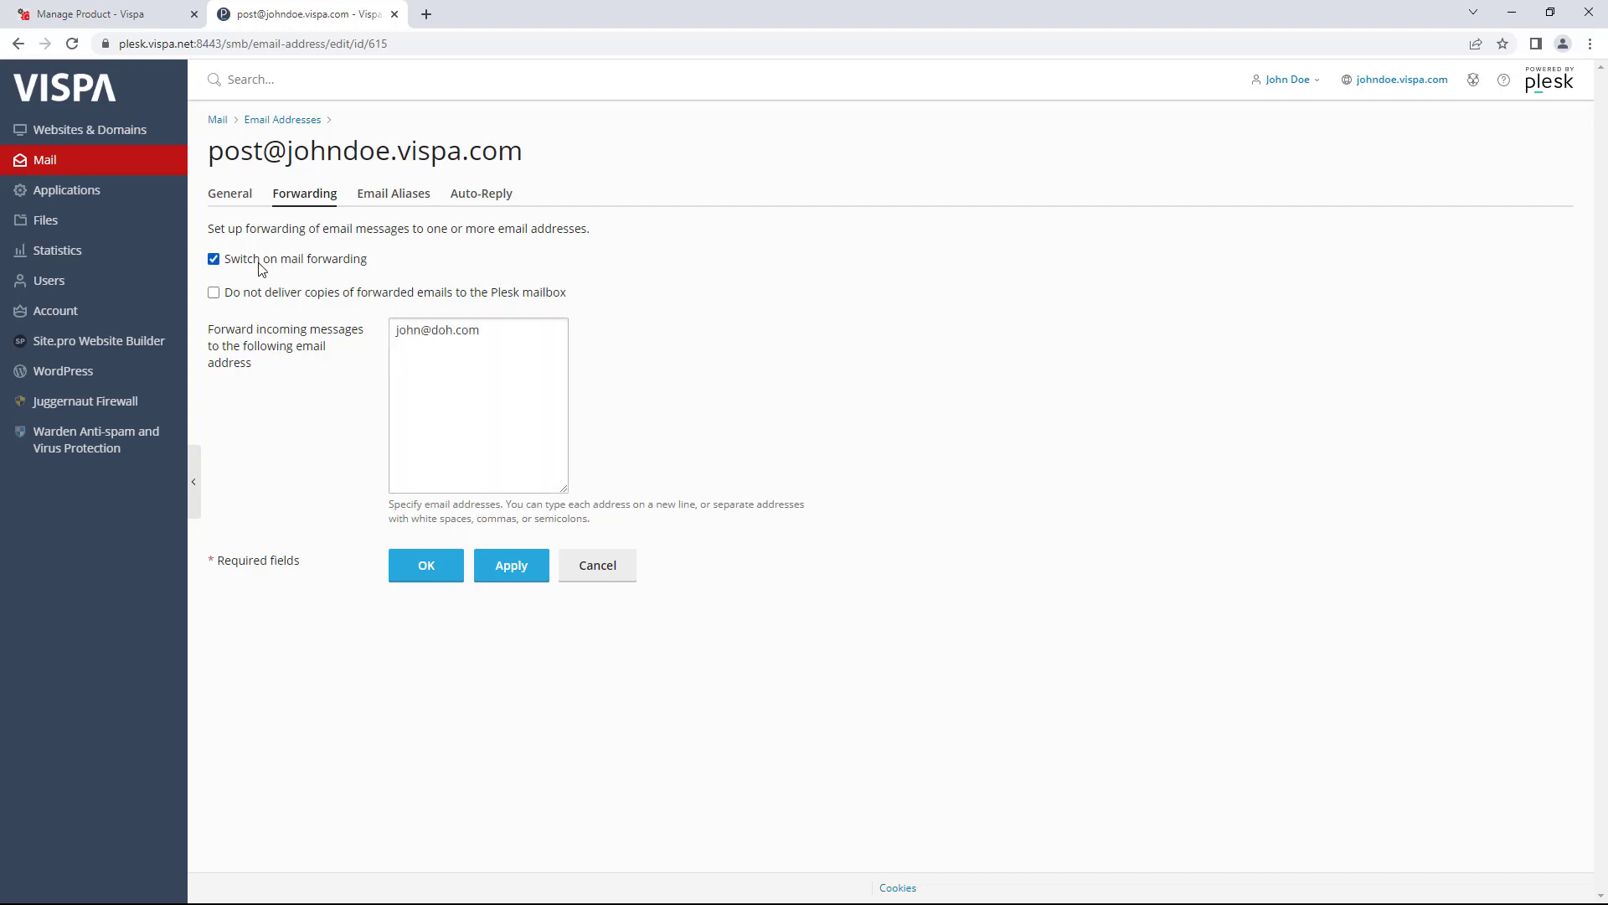
click(254, 266)
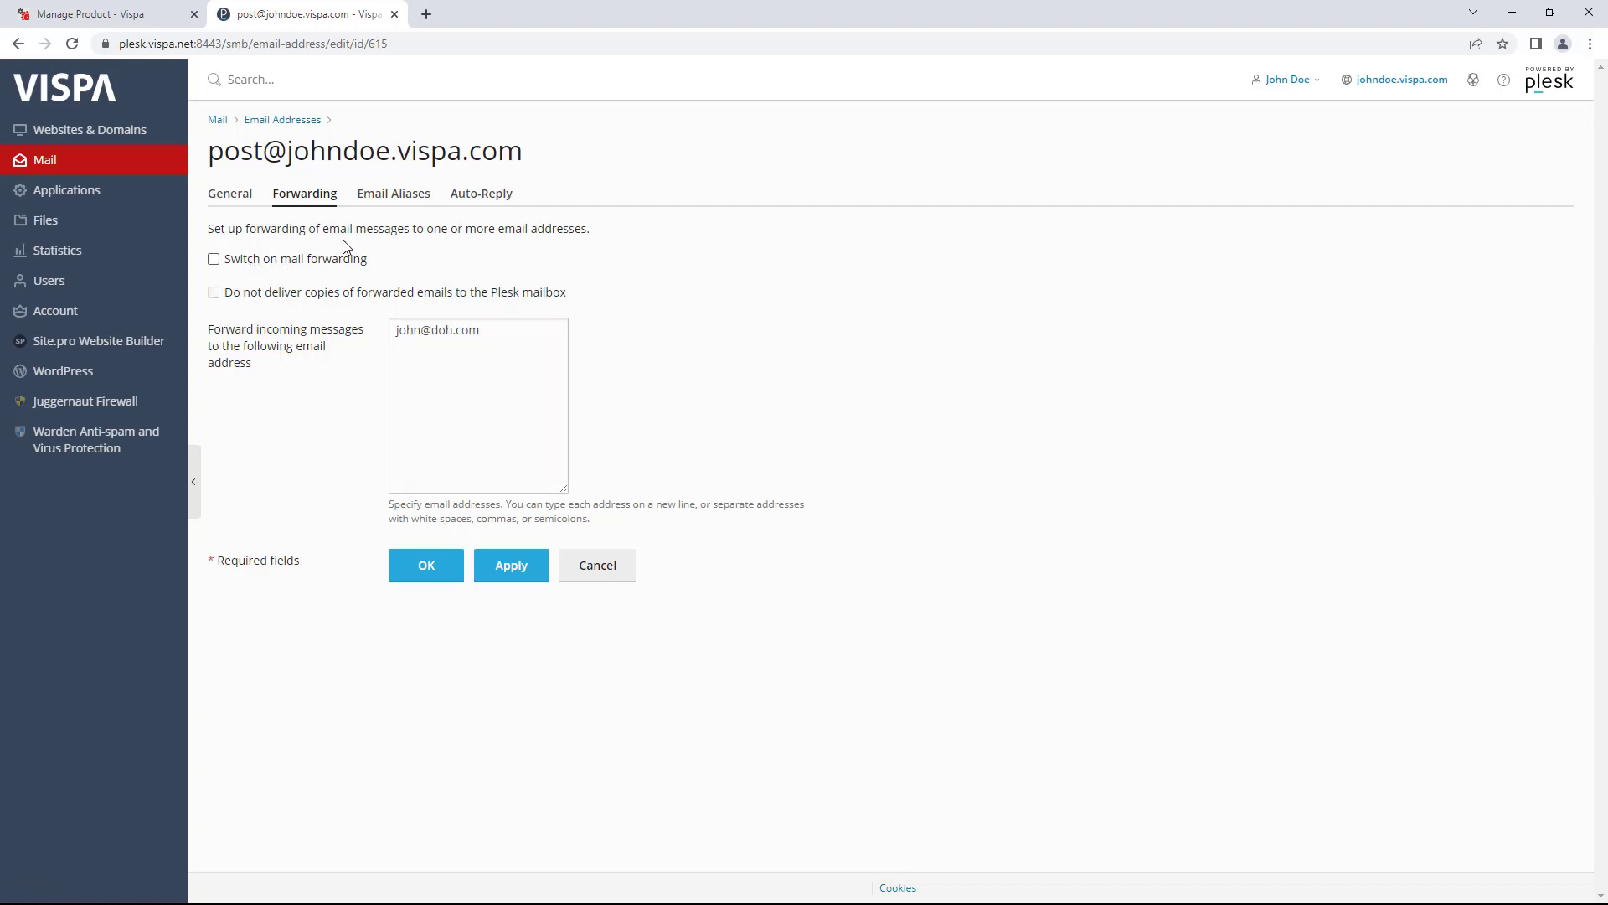
click(394, 194)
click(427, 268)
click(434, 293)
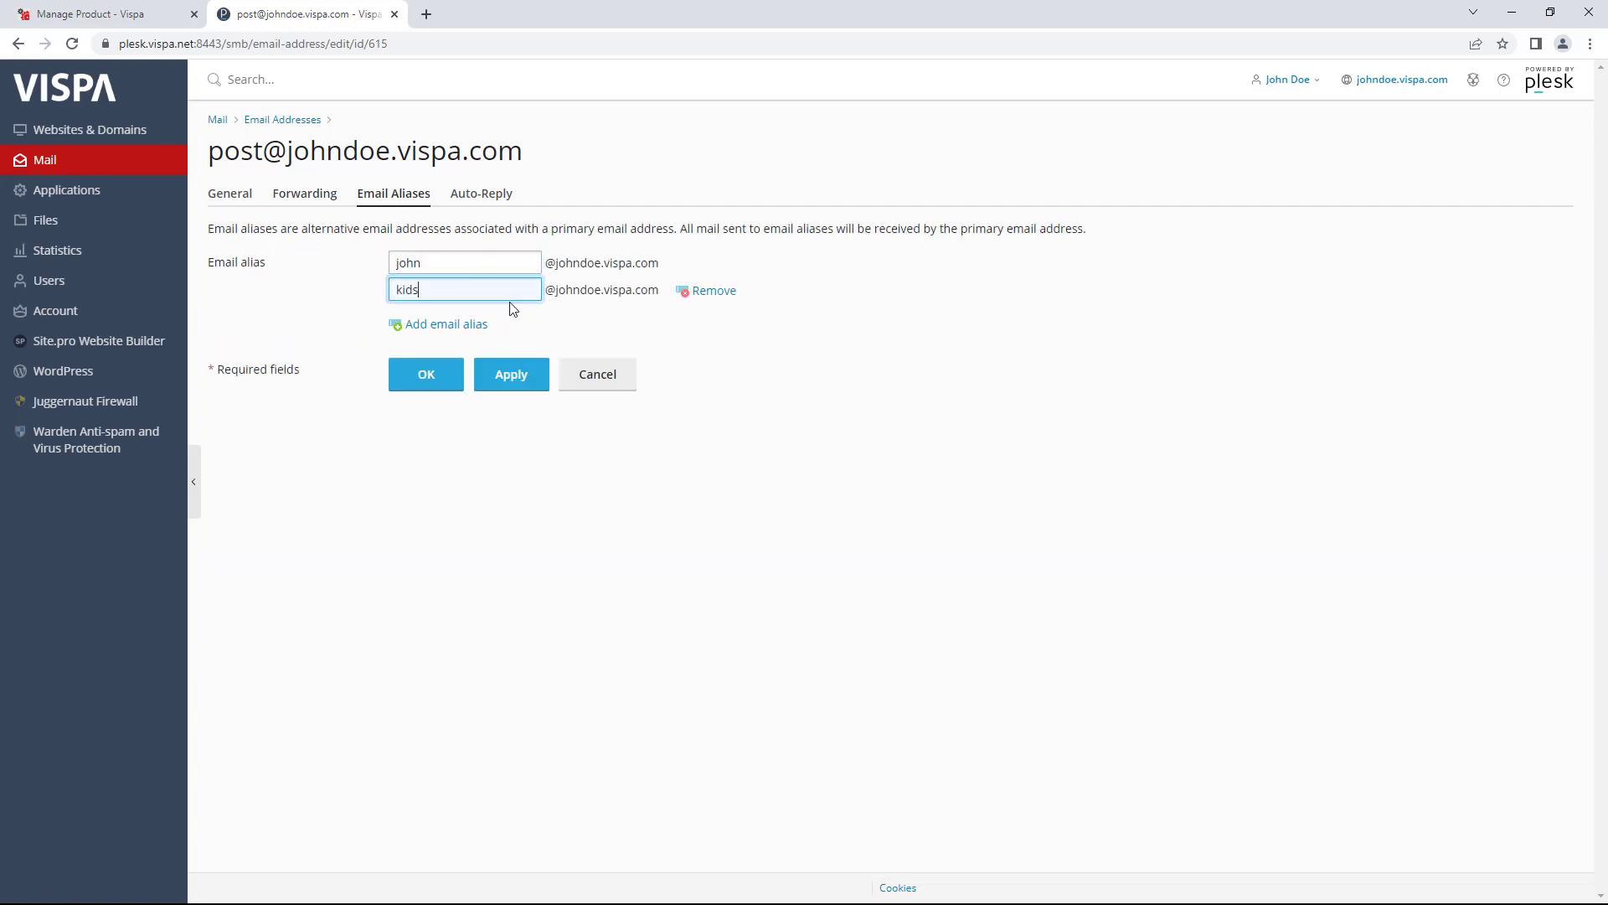
- Look over the auto-reply settings, then go back to the email address list
click(486, 195)
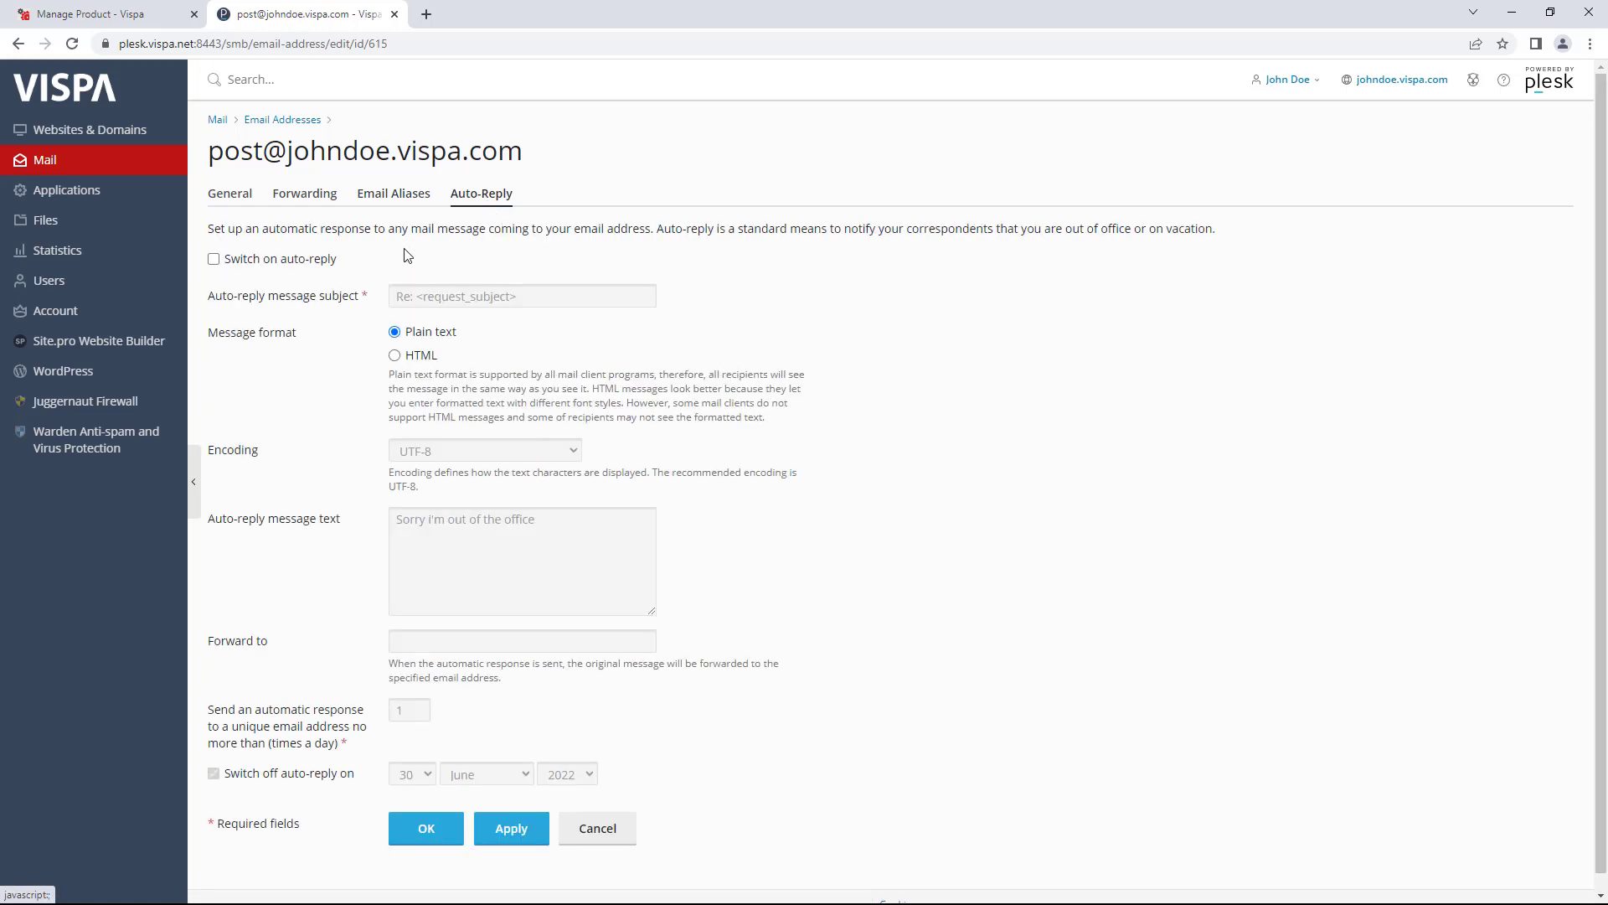
click(261, 266)
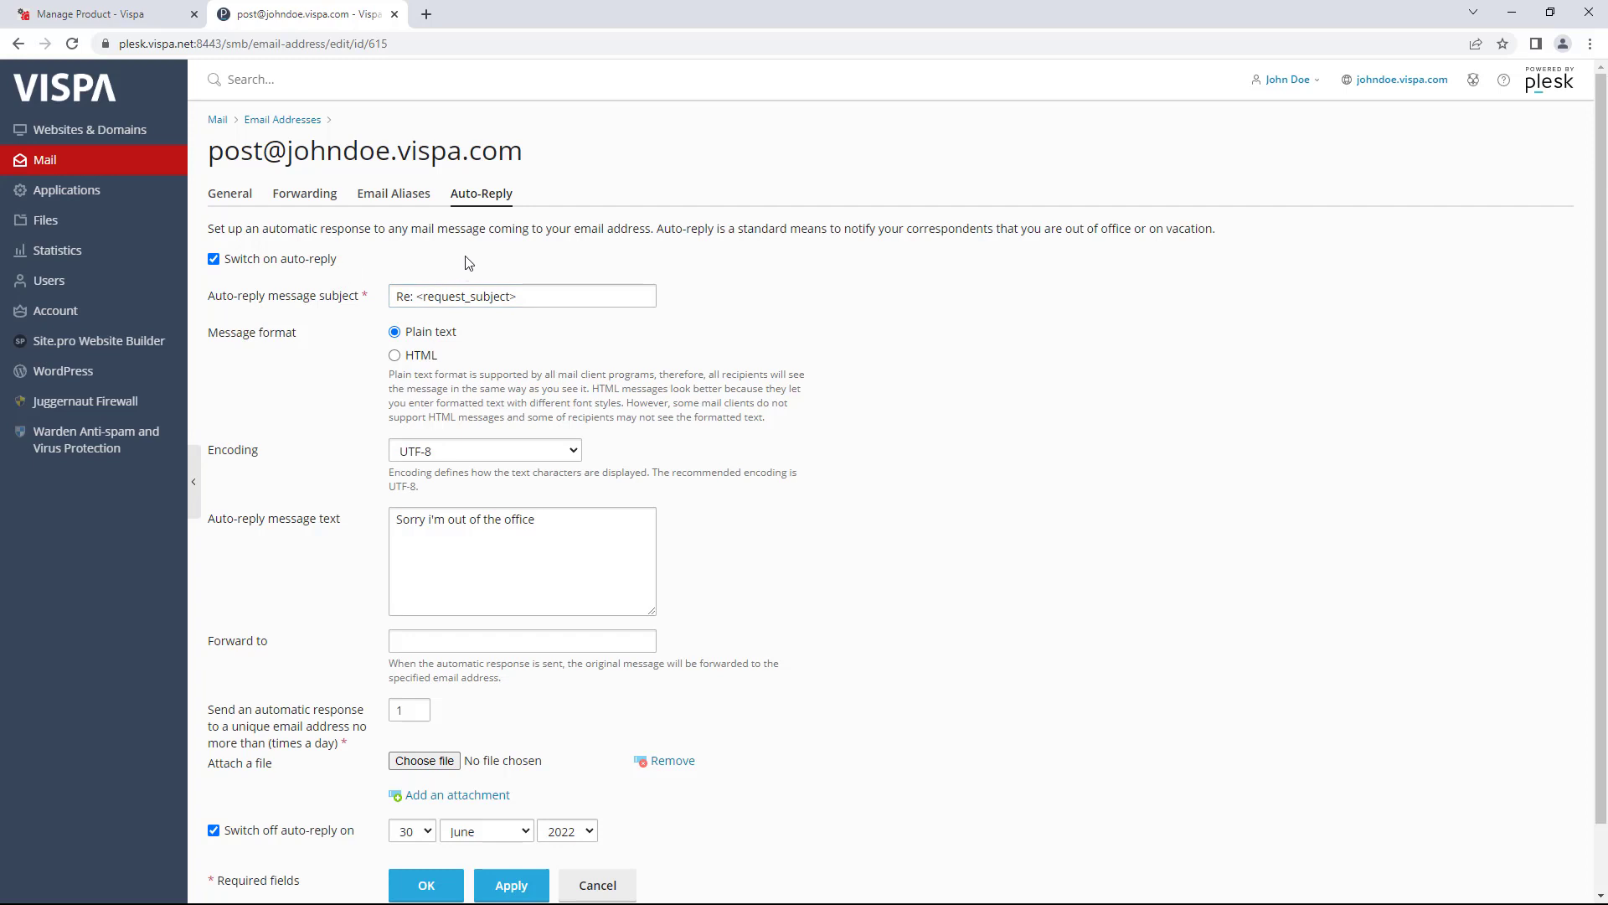
scroll(407, 272, down, 1)
scroll(337, 238, up, 1)
click(281, 120)
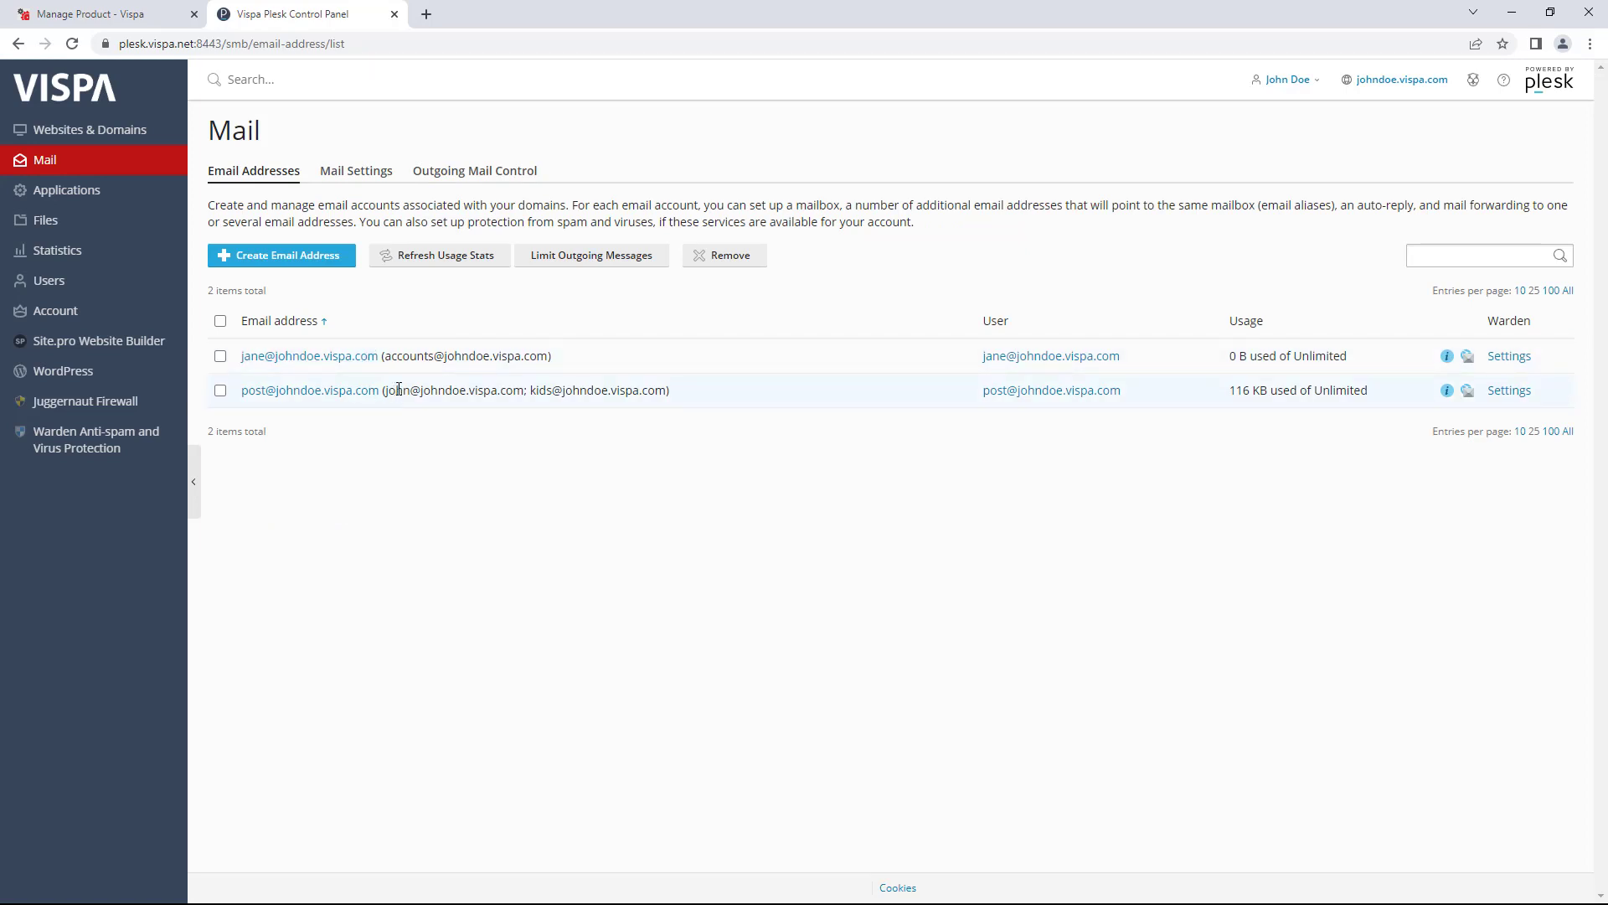
- Highlight the aliases listed for the post mailbox and the second mailbox
drag(396, 391, 649, 393)
right_click(650, 393)
click(521, 373)
drag(397, 357, 476, 362)
- Create the dave mailbox with a generated strong password, copying the password before confirming
click(321, 262)
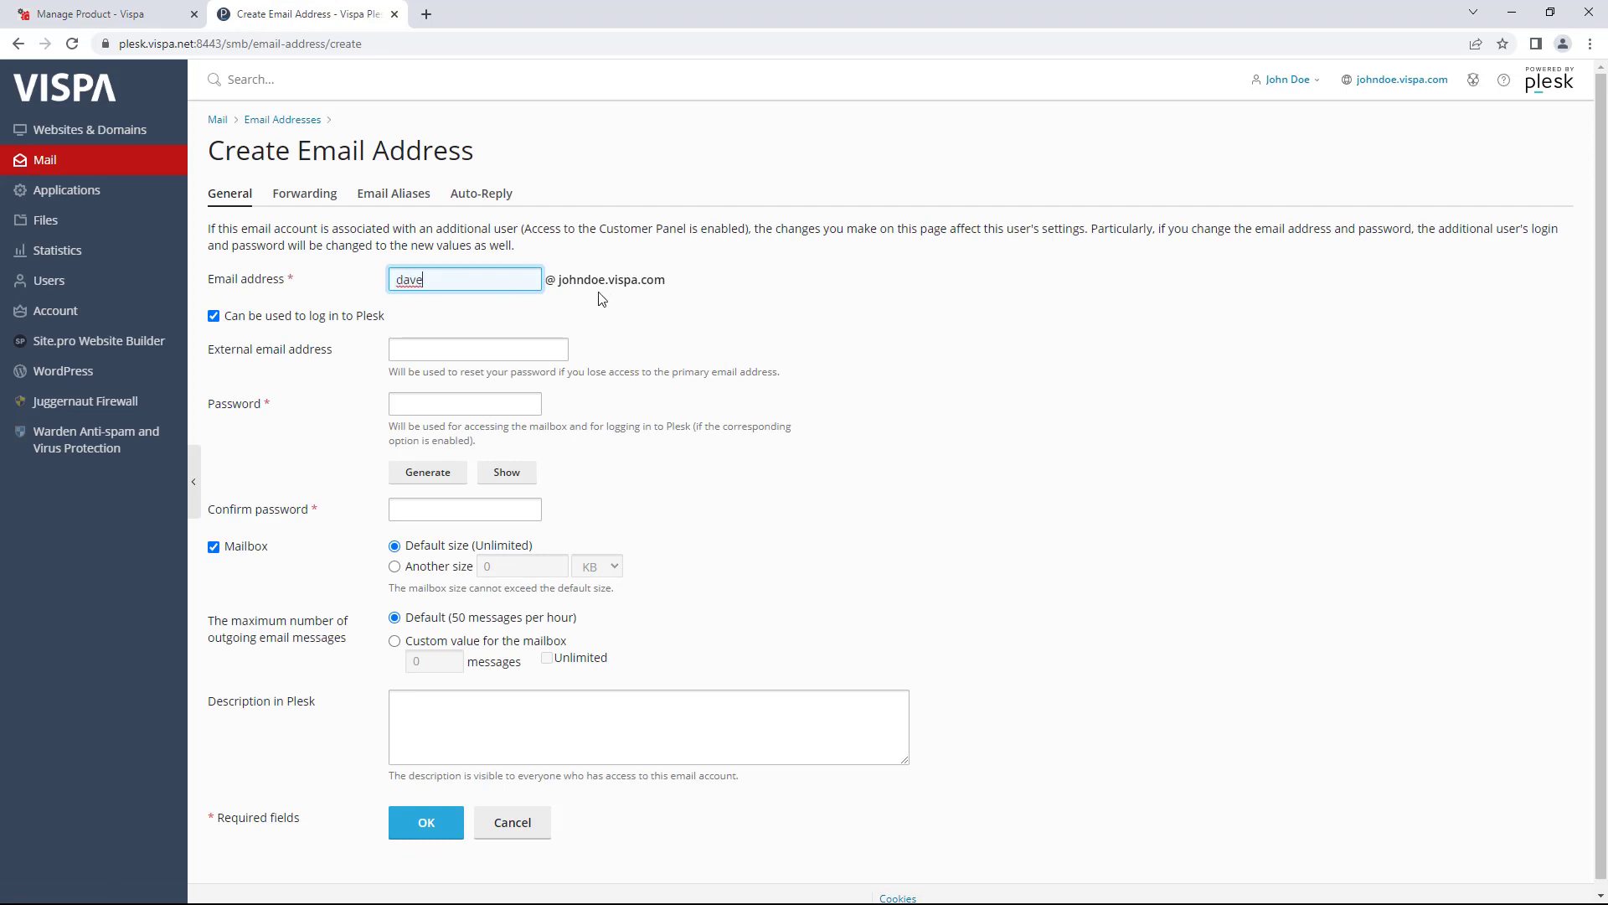
click(466, 405)
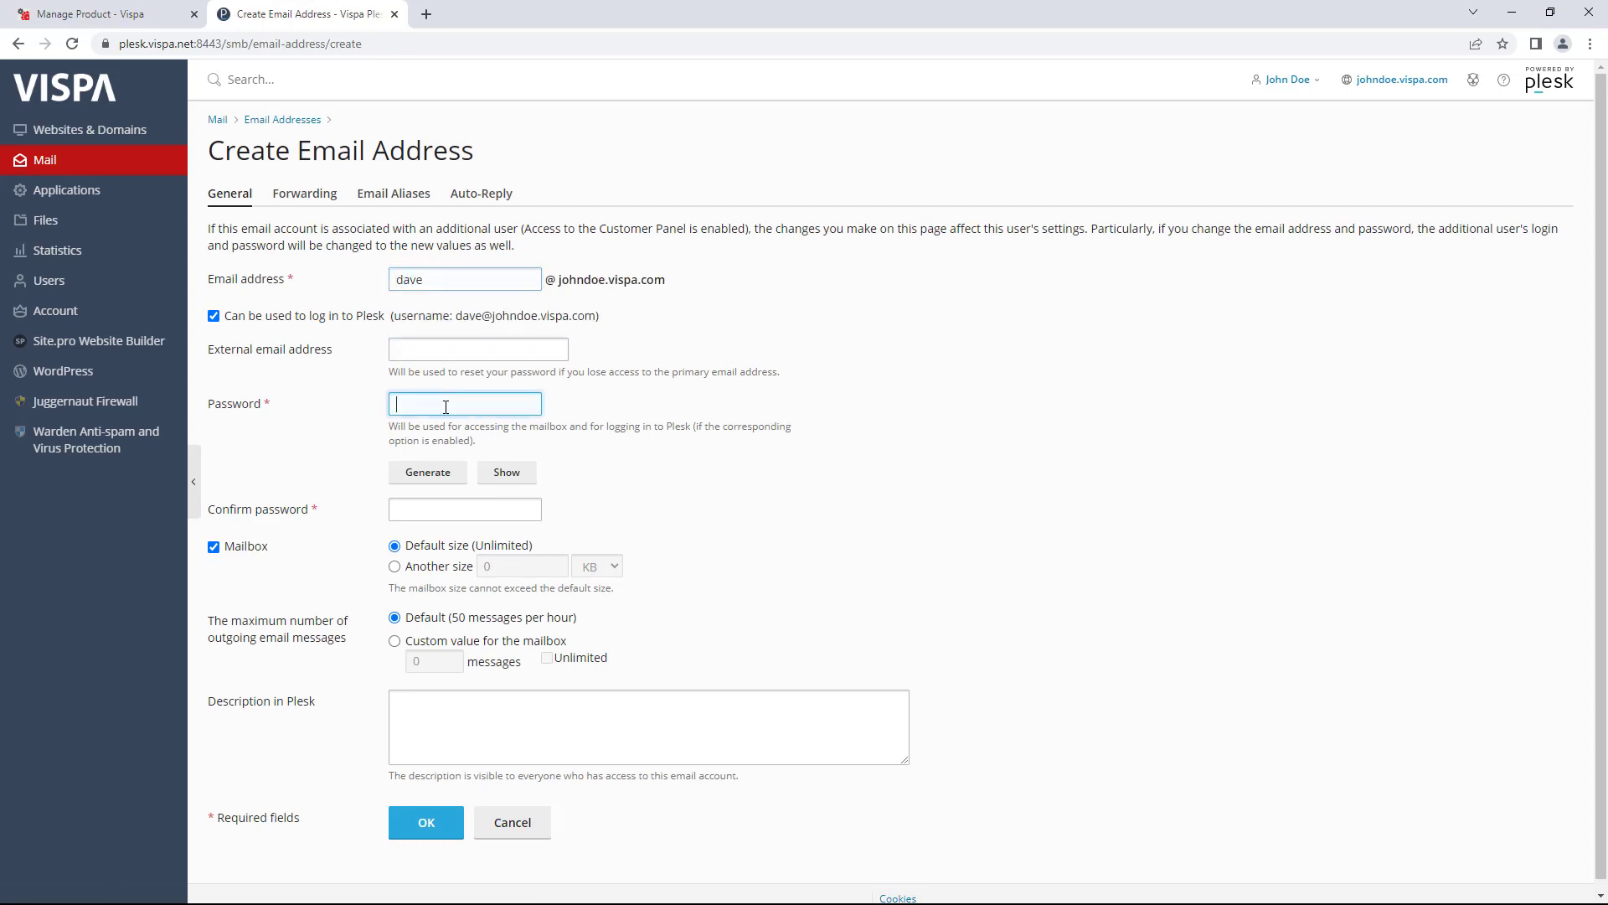
click(446, 473)
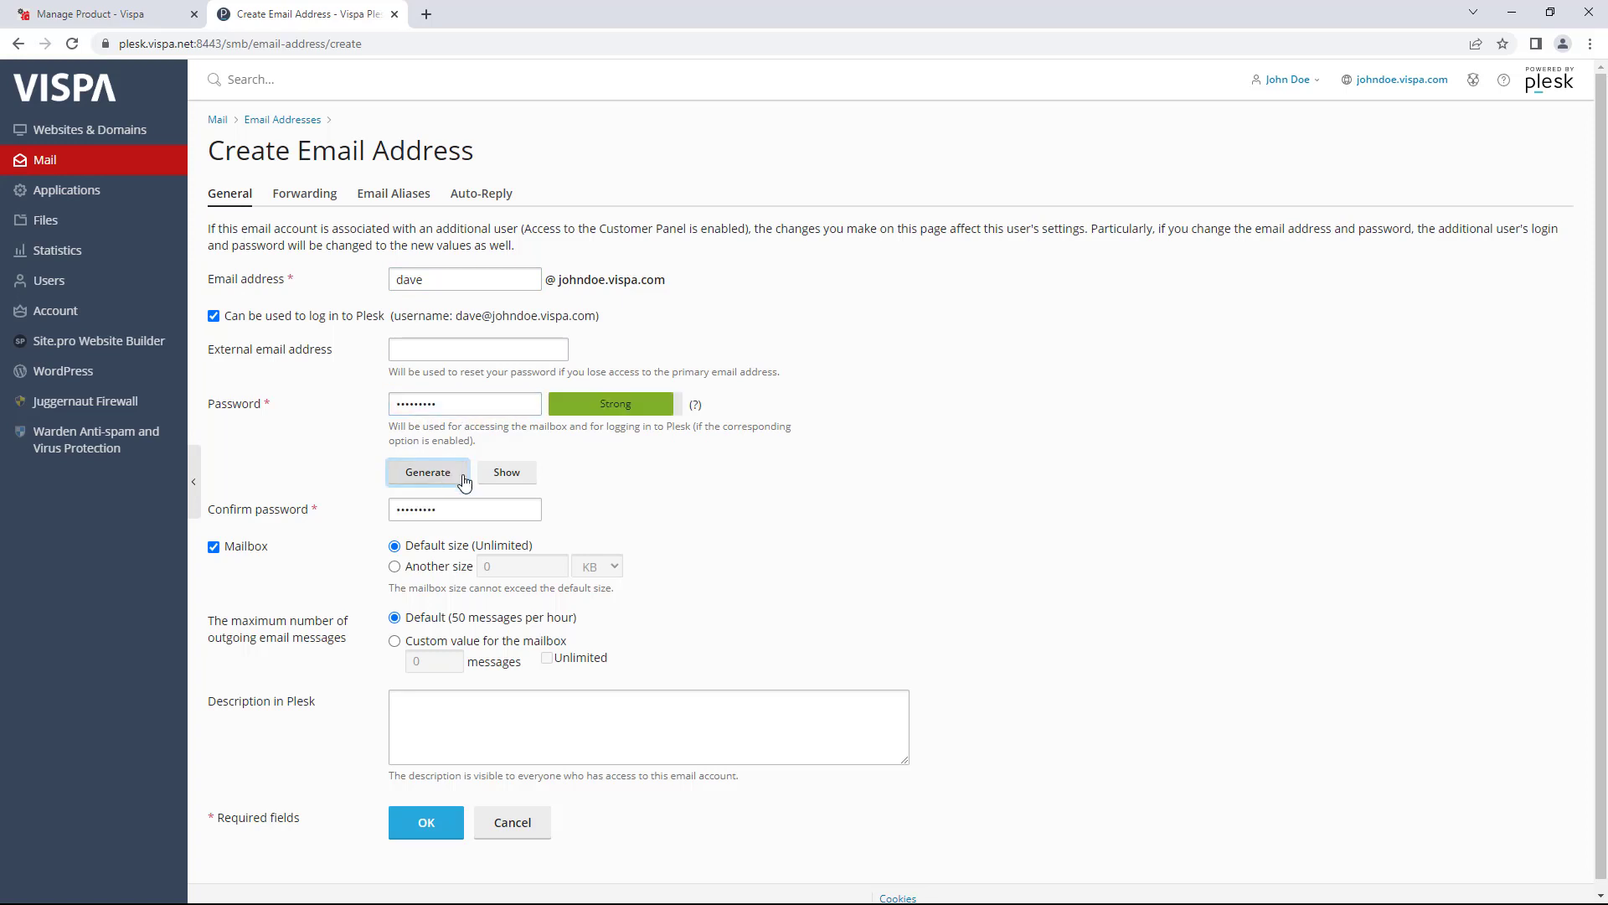
click(506, 473)
drag(458, 404, 322, 411)
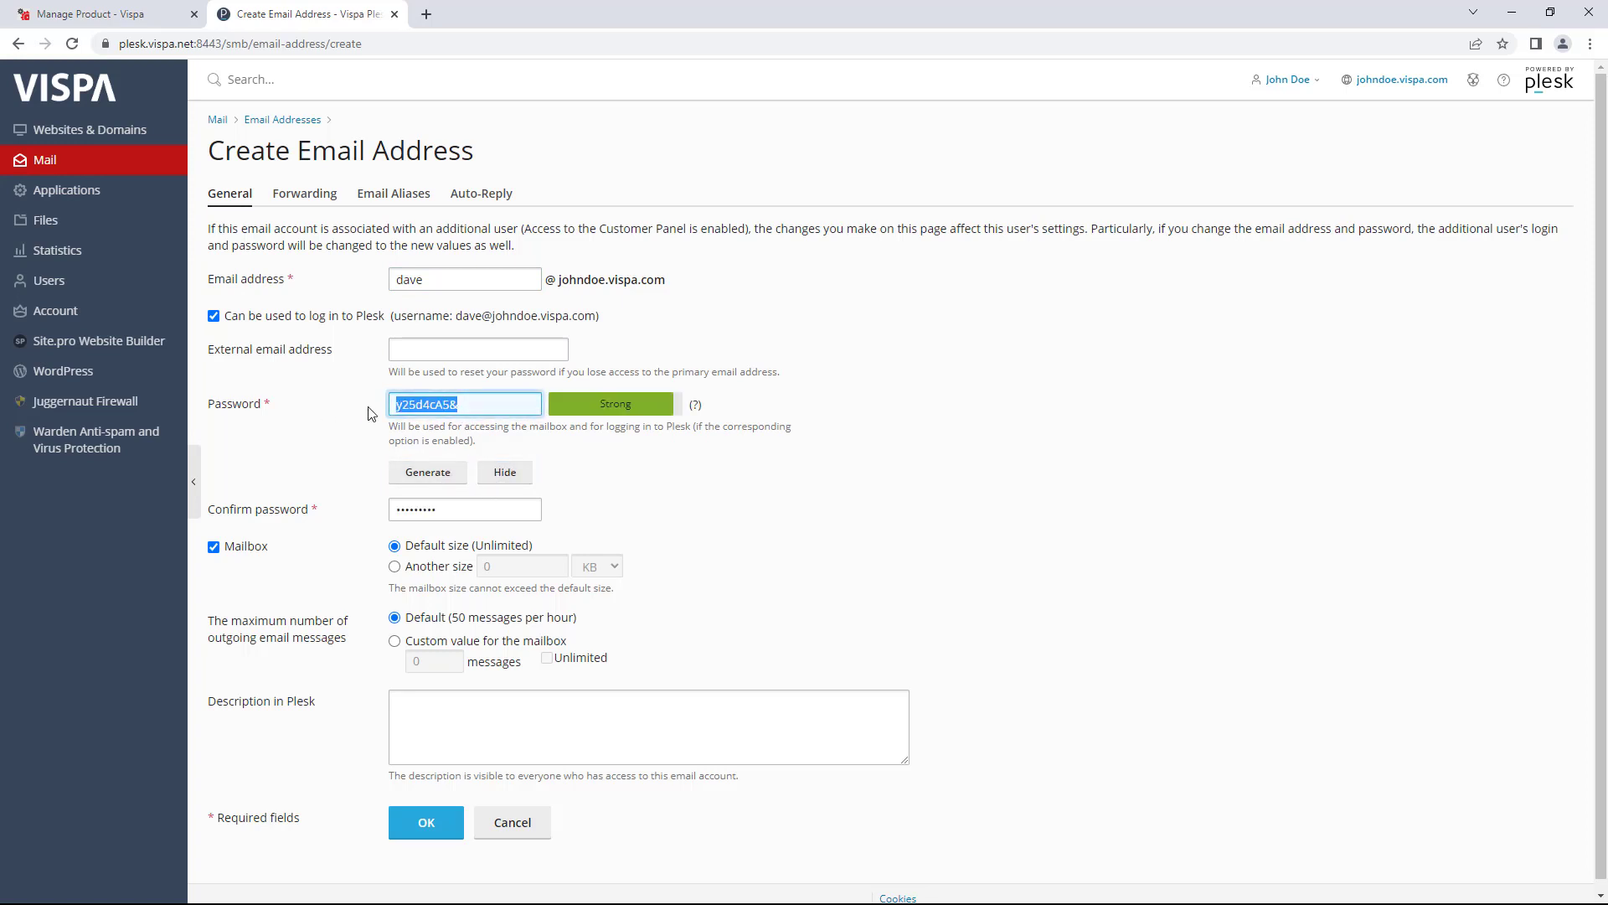
right_click(432, 405)
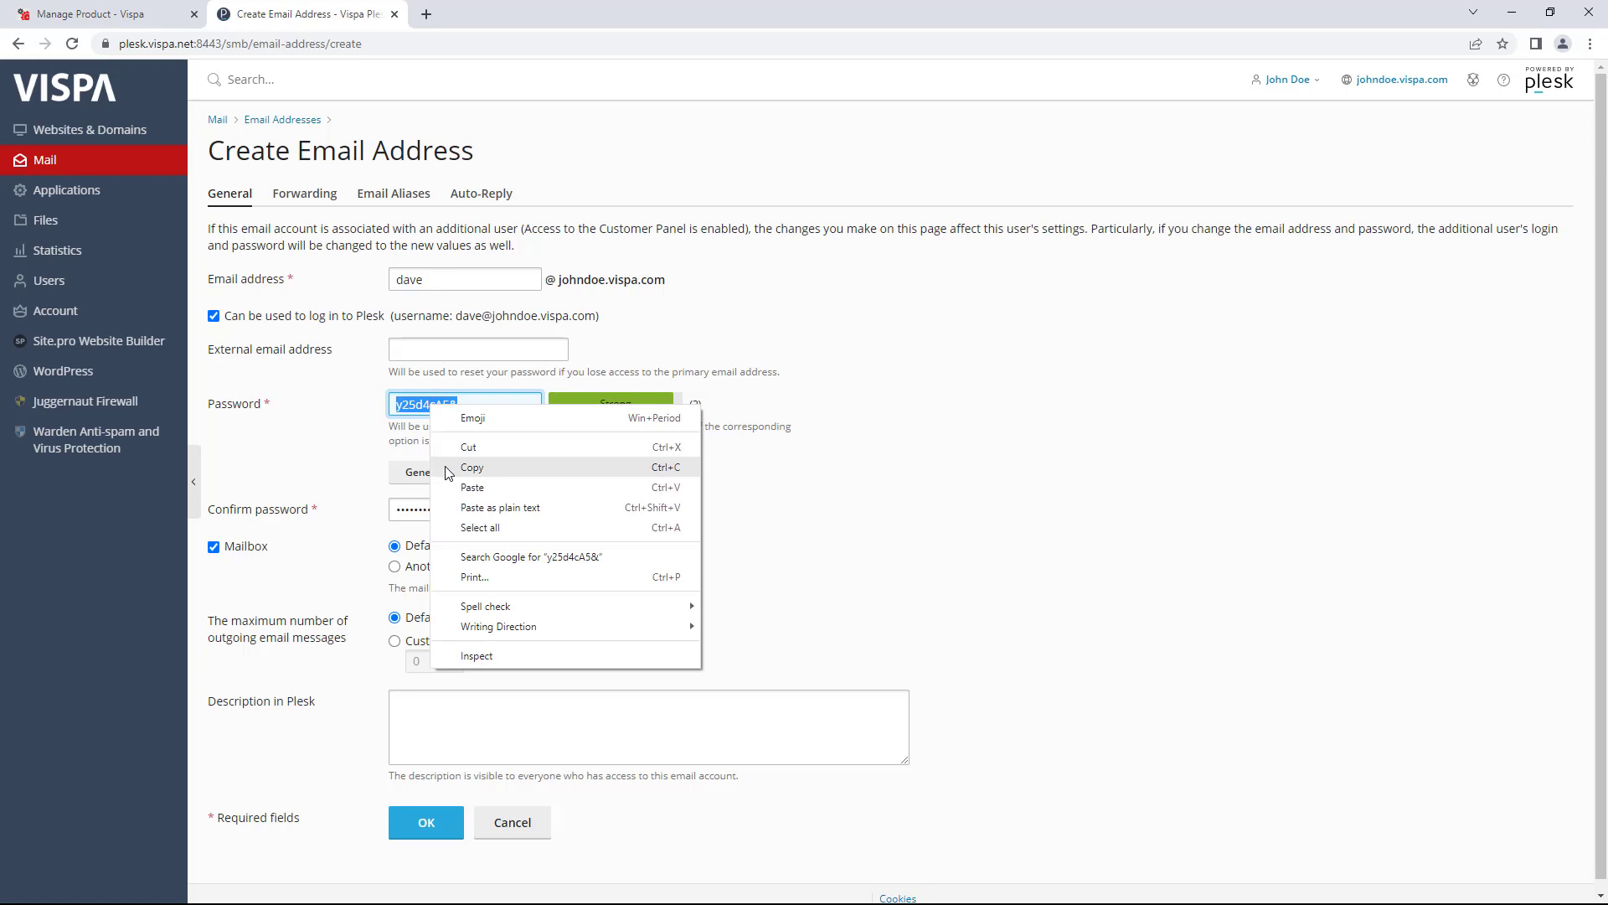
click(449, 464)
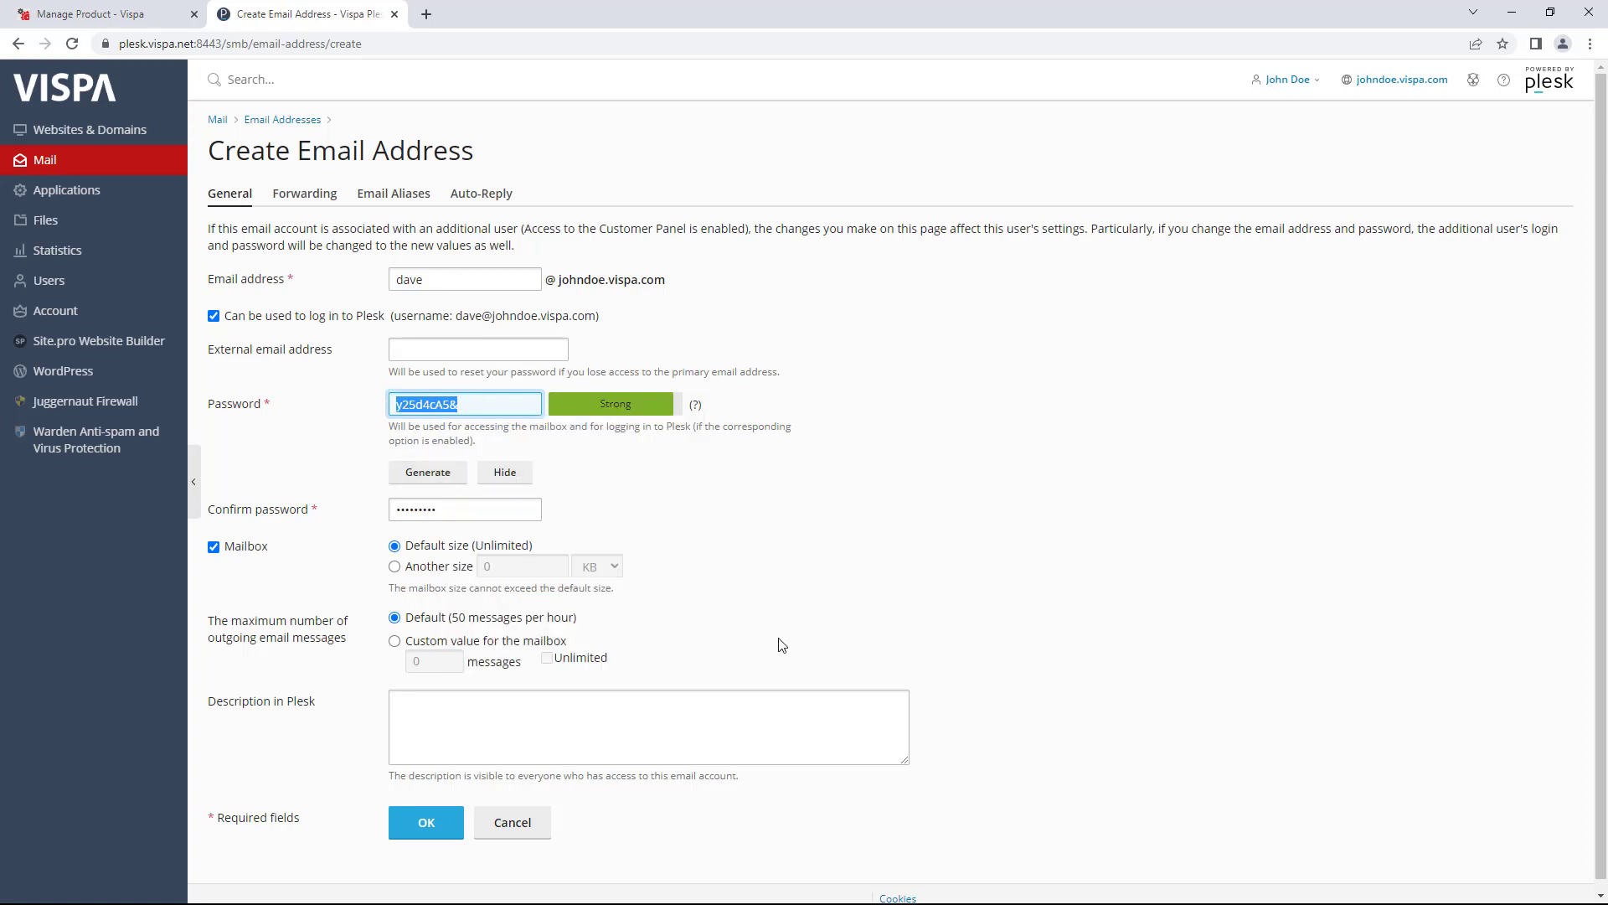
scroll(503, 779, down, 1)
click(423, 808)
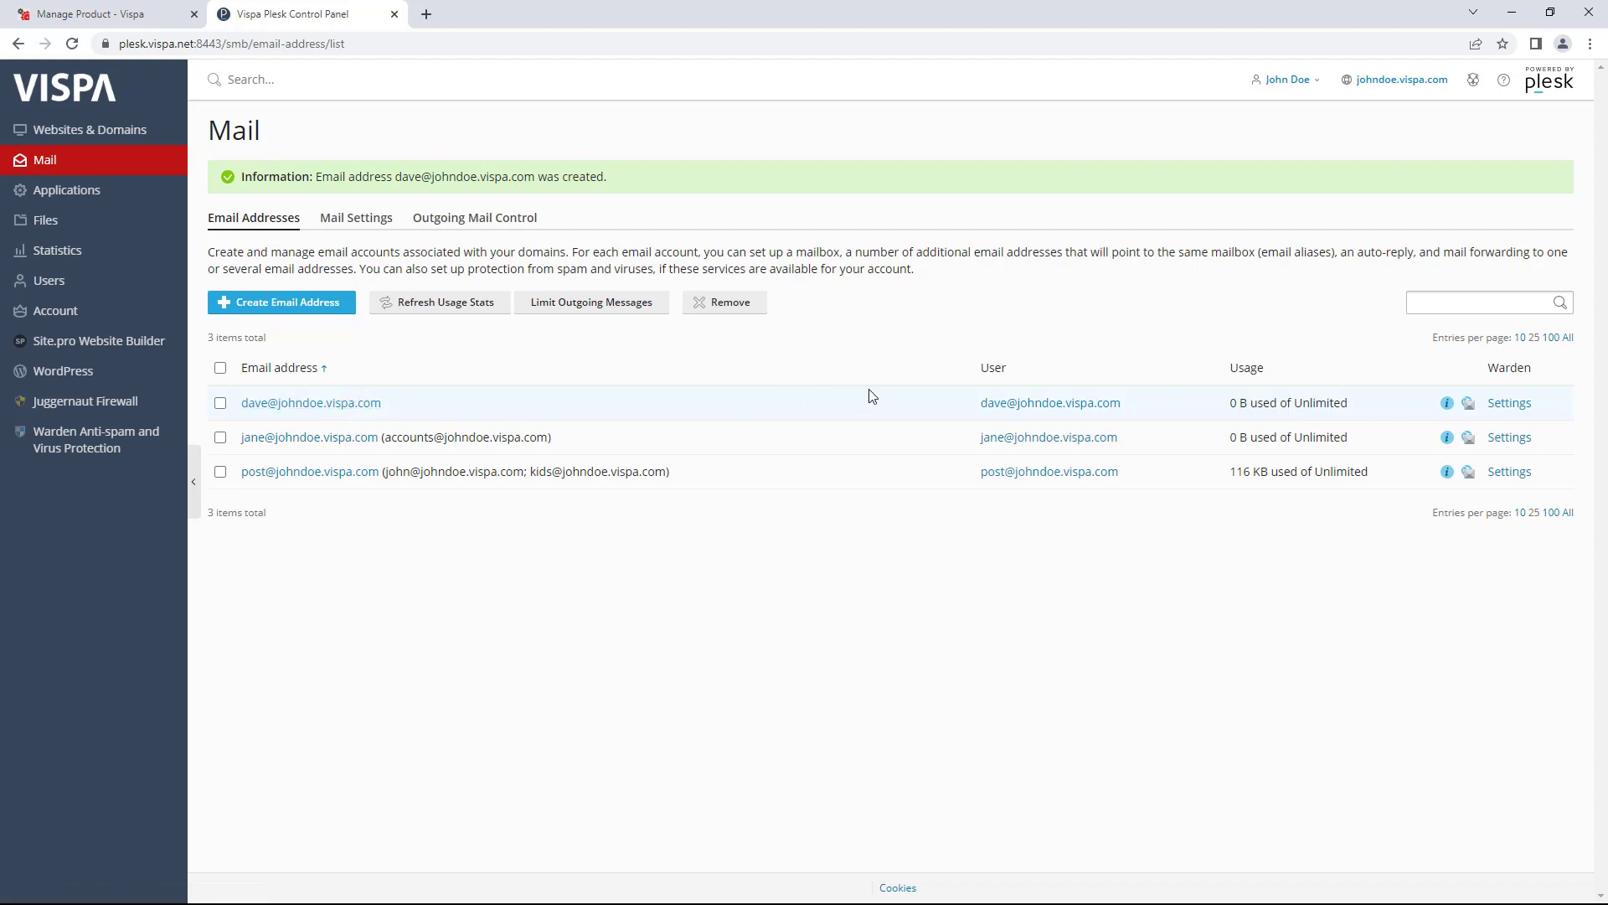
click(1446, 406)
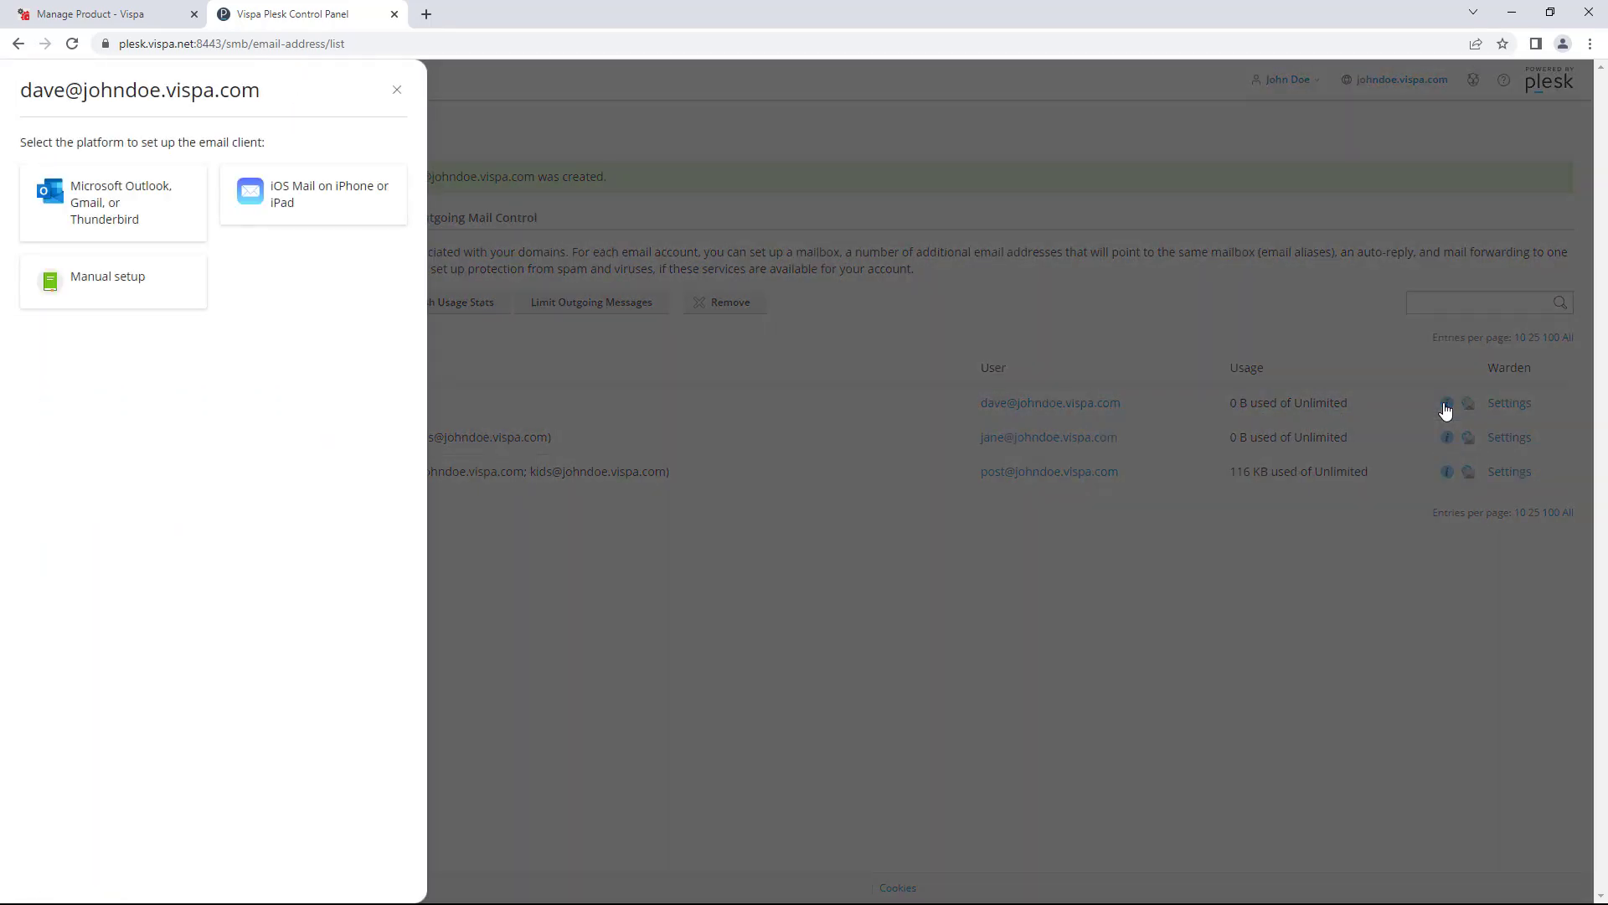
click(119, 291)
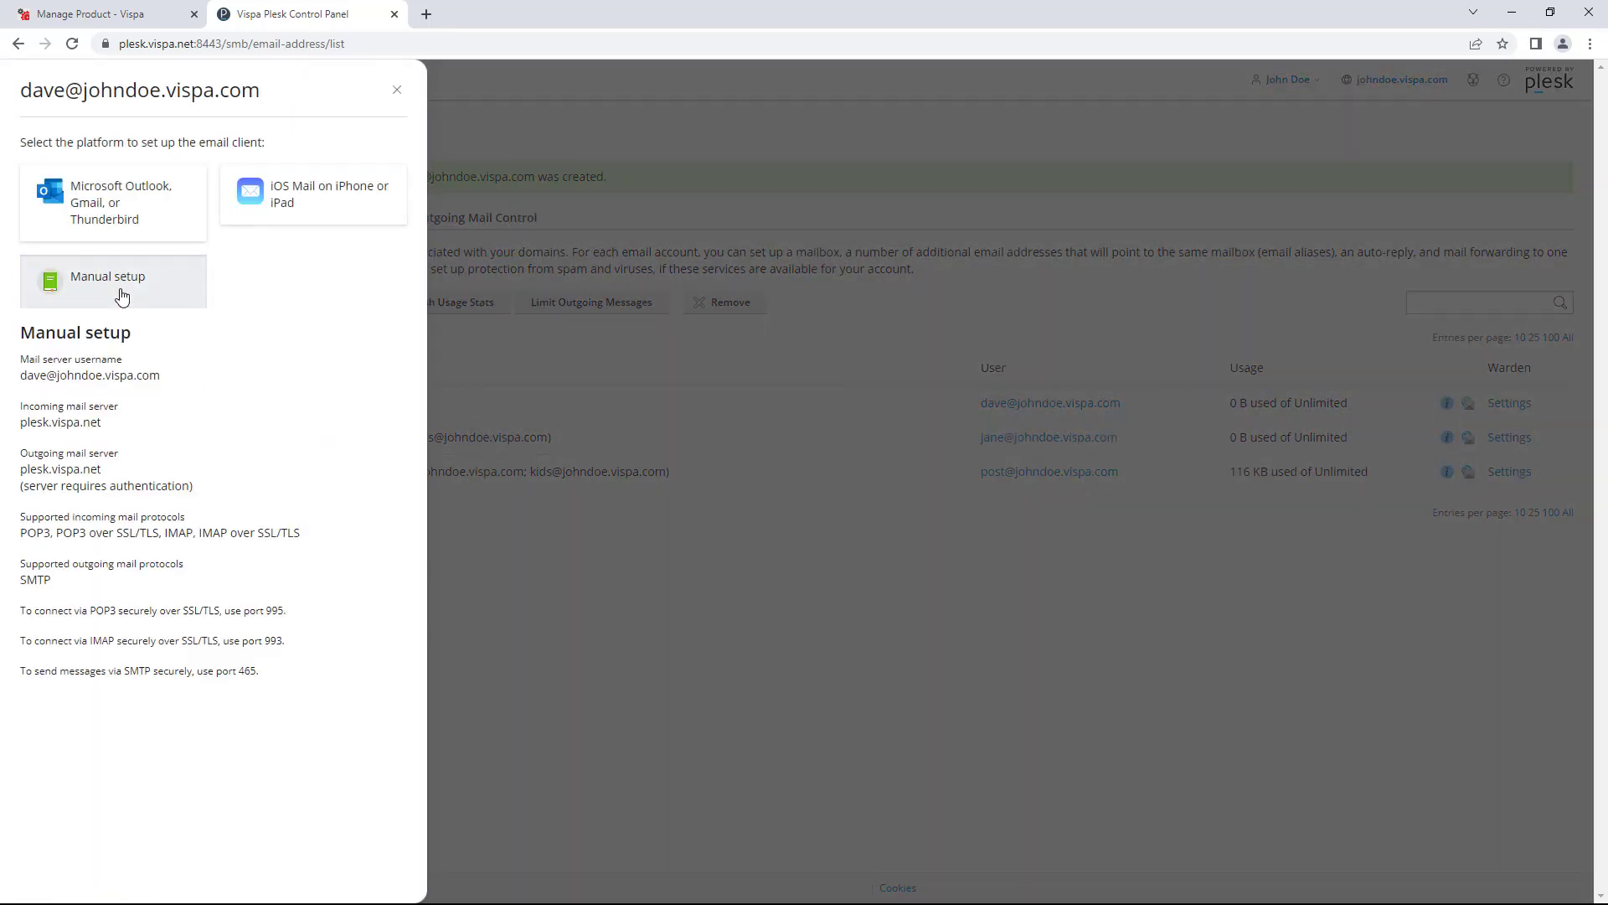
drag(21, 362, 306, 687)
click(312, 682)
drag(19, 362, 305, 666)
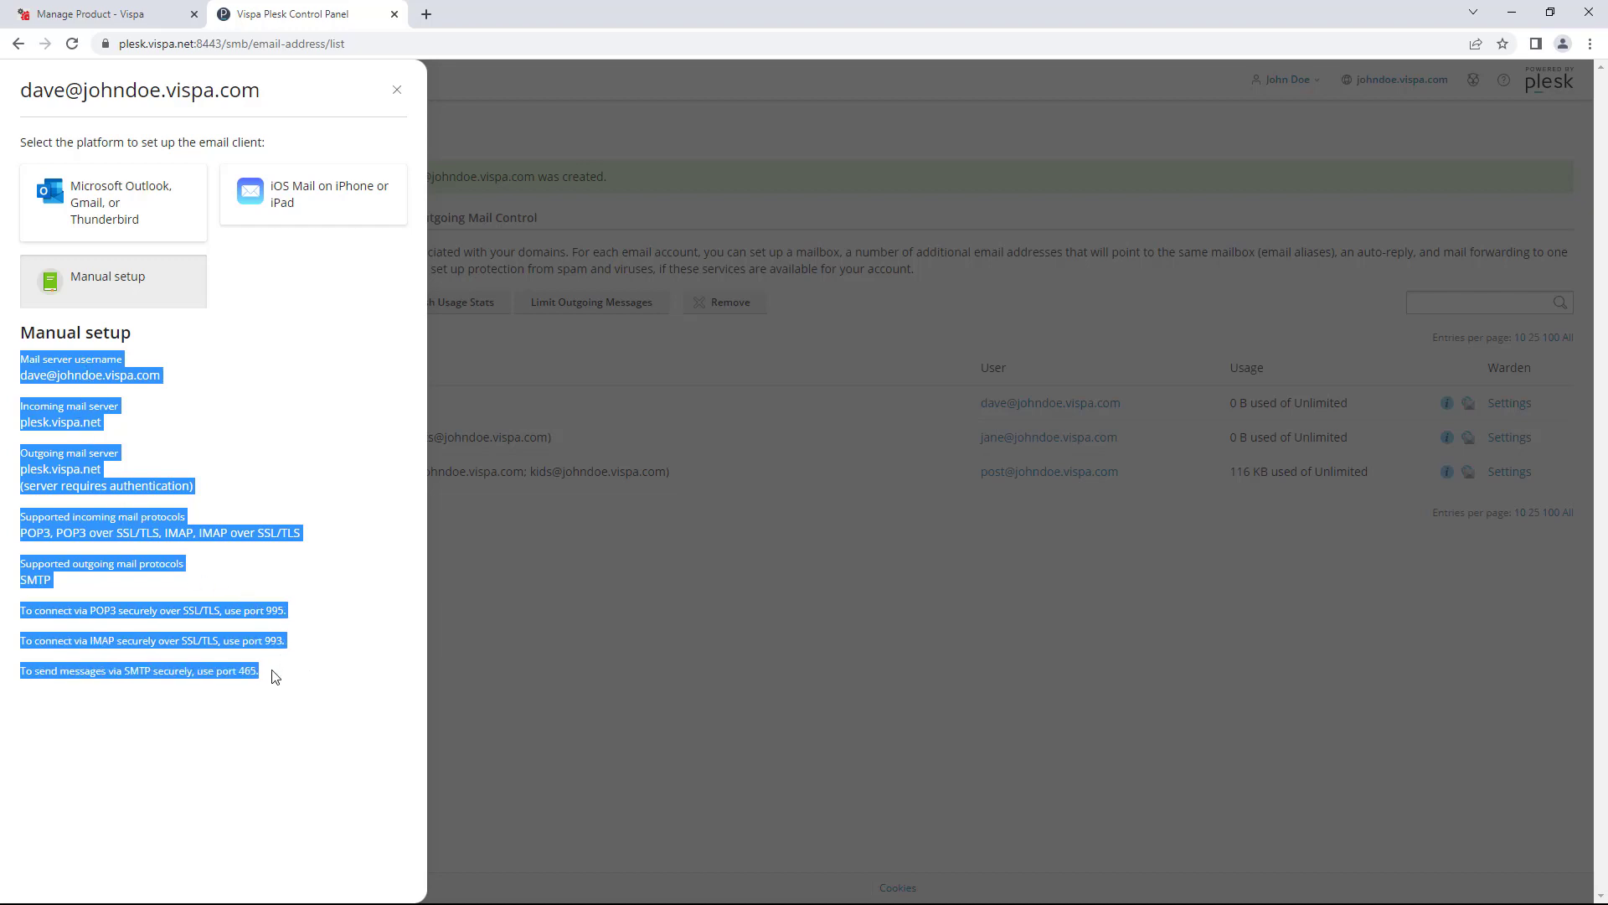
drag(278, 686, 10, 362)
click(28, 350)
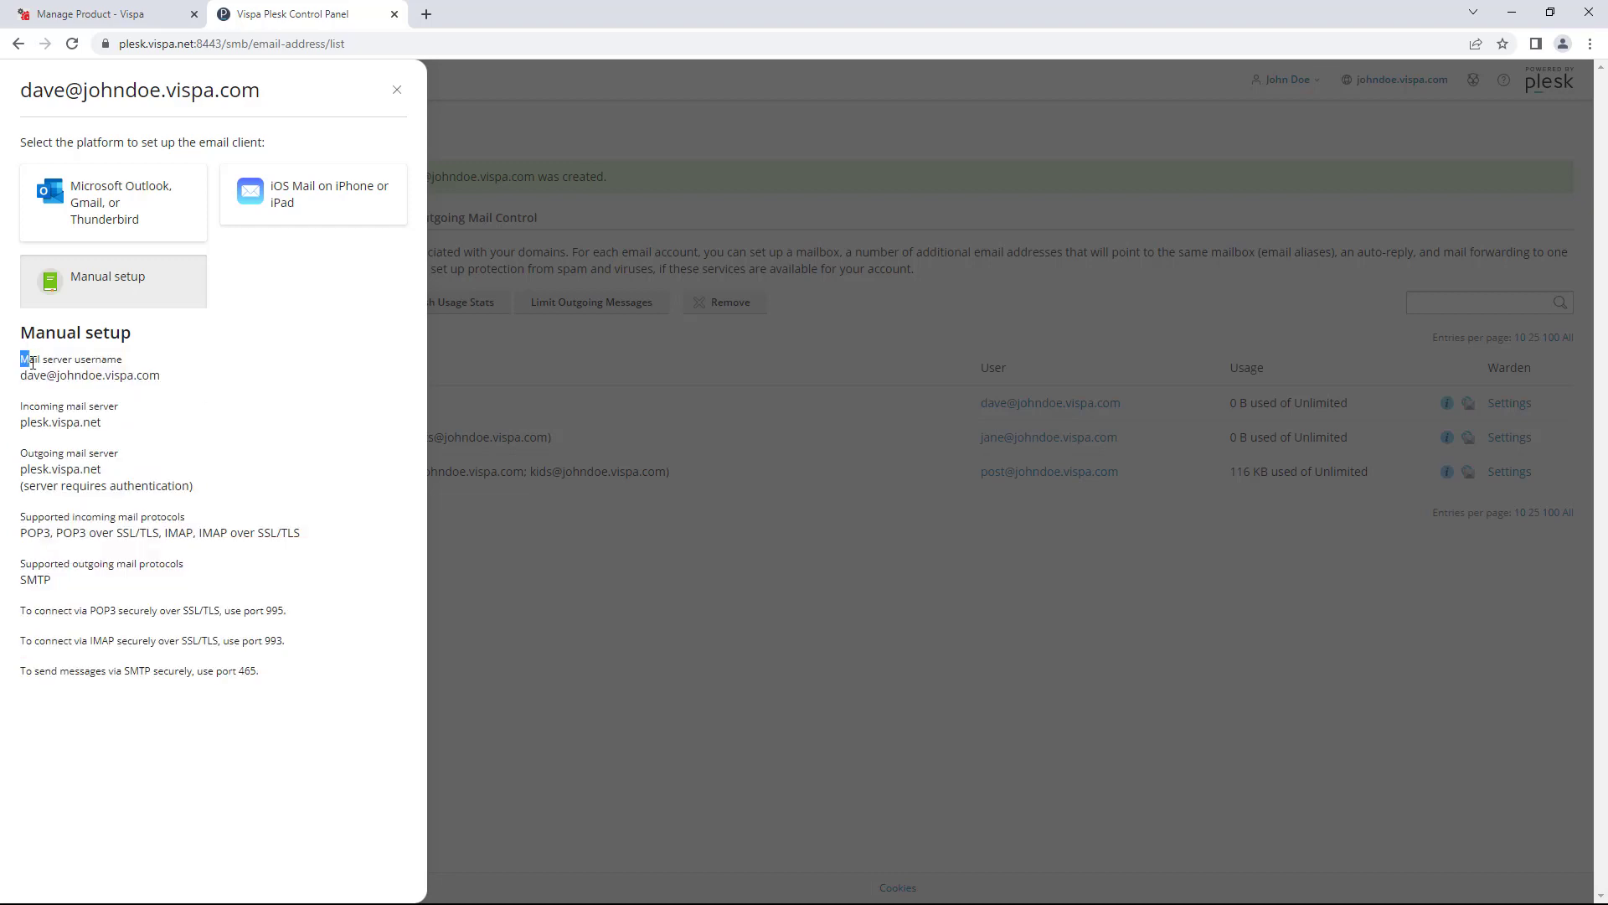
drag(21, 362, 299, 677)
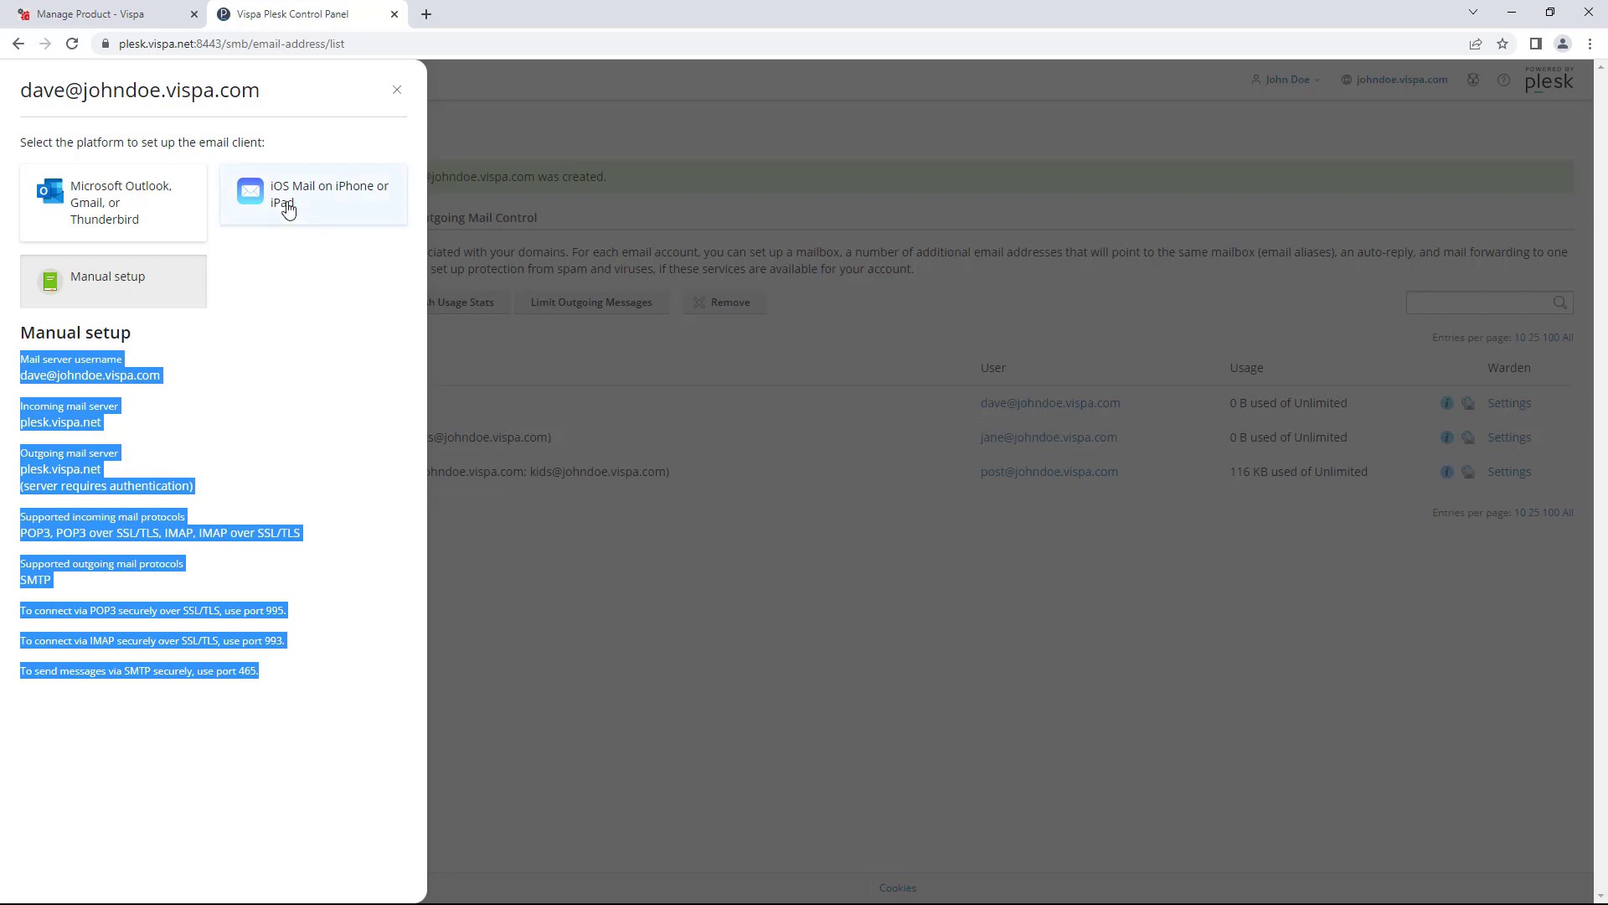
click(359, 209)
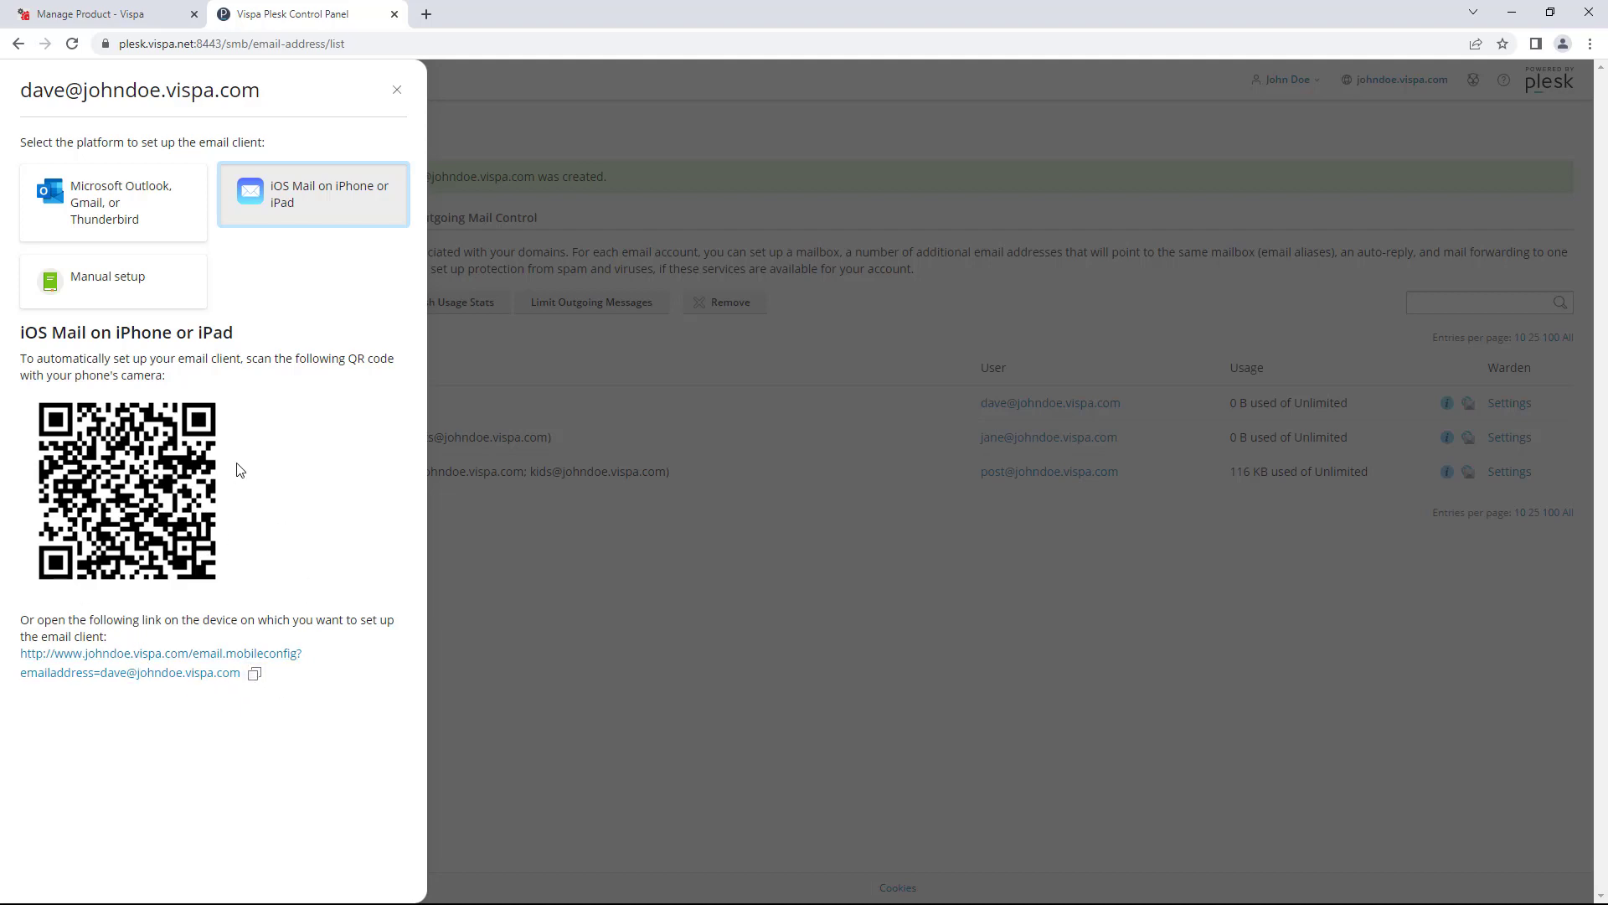
click(397, 90)
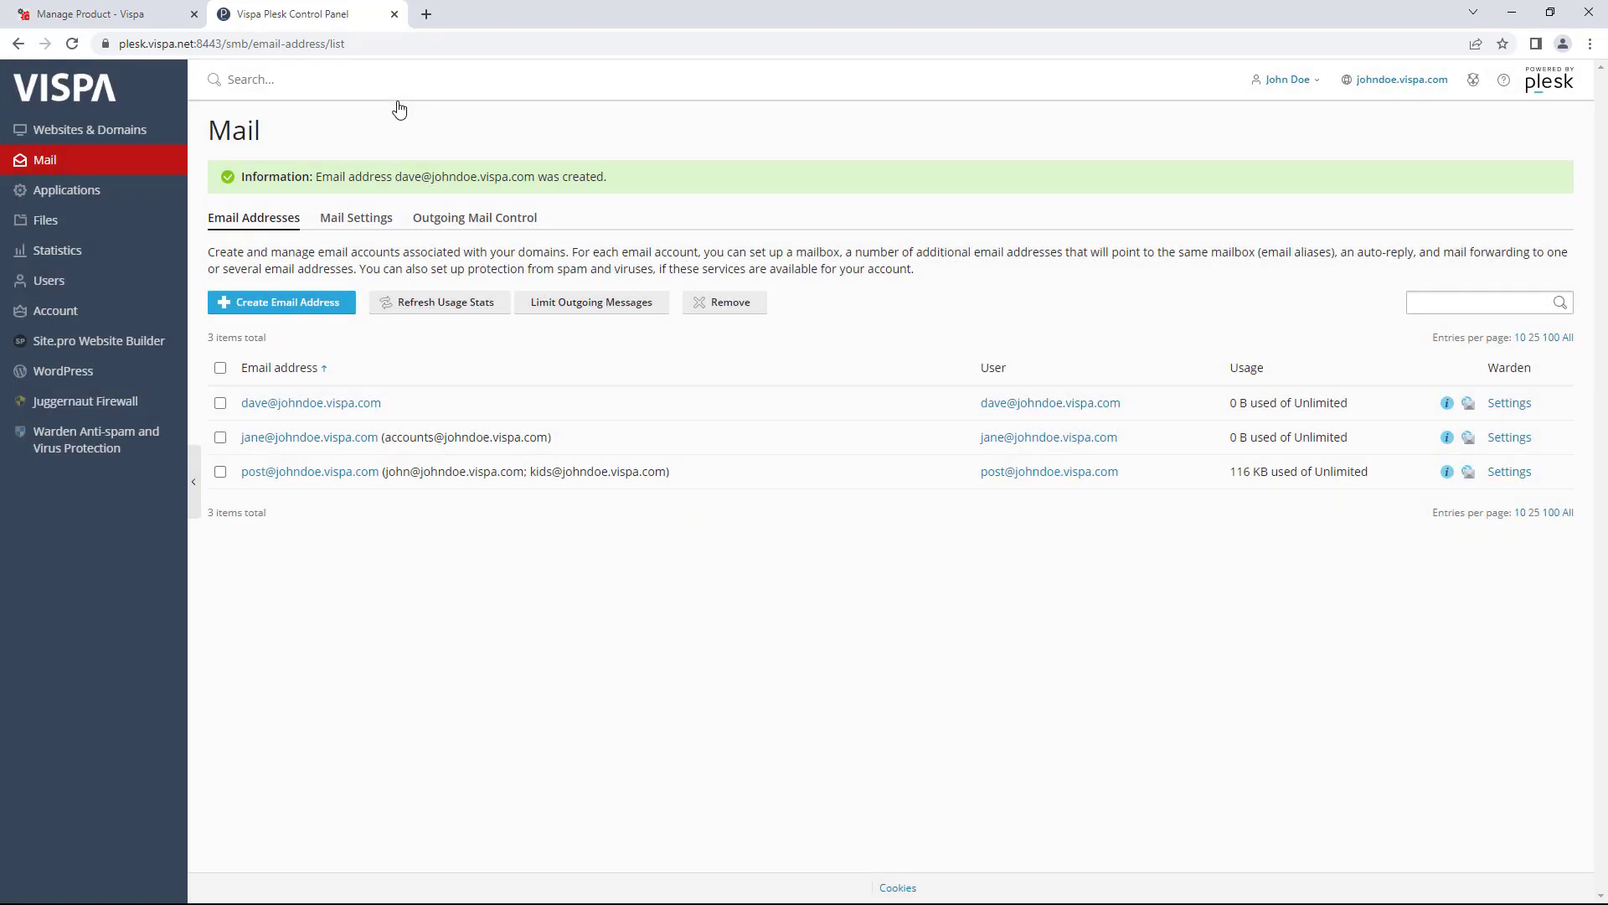
click(1472, 410)
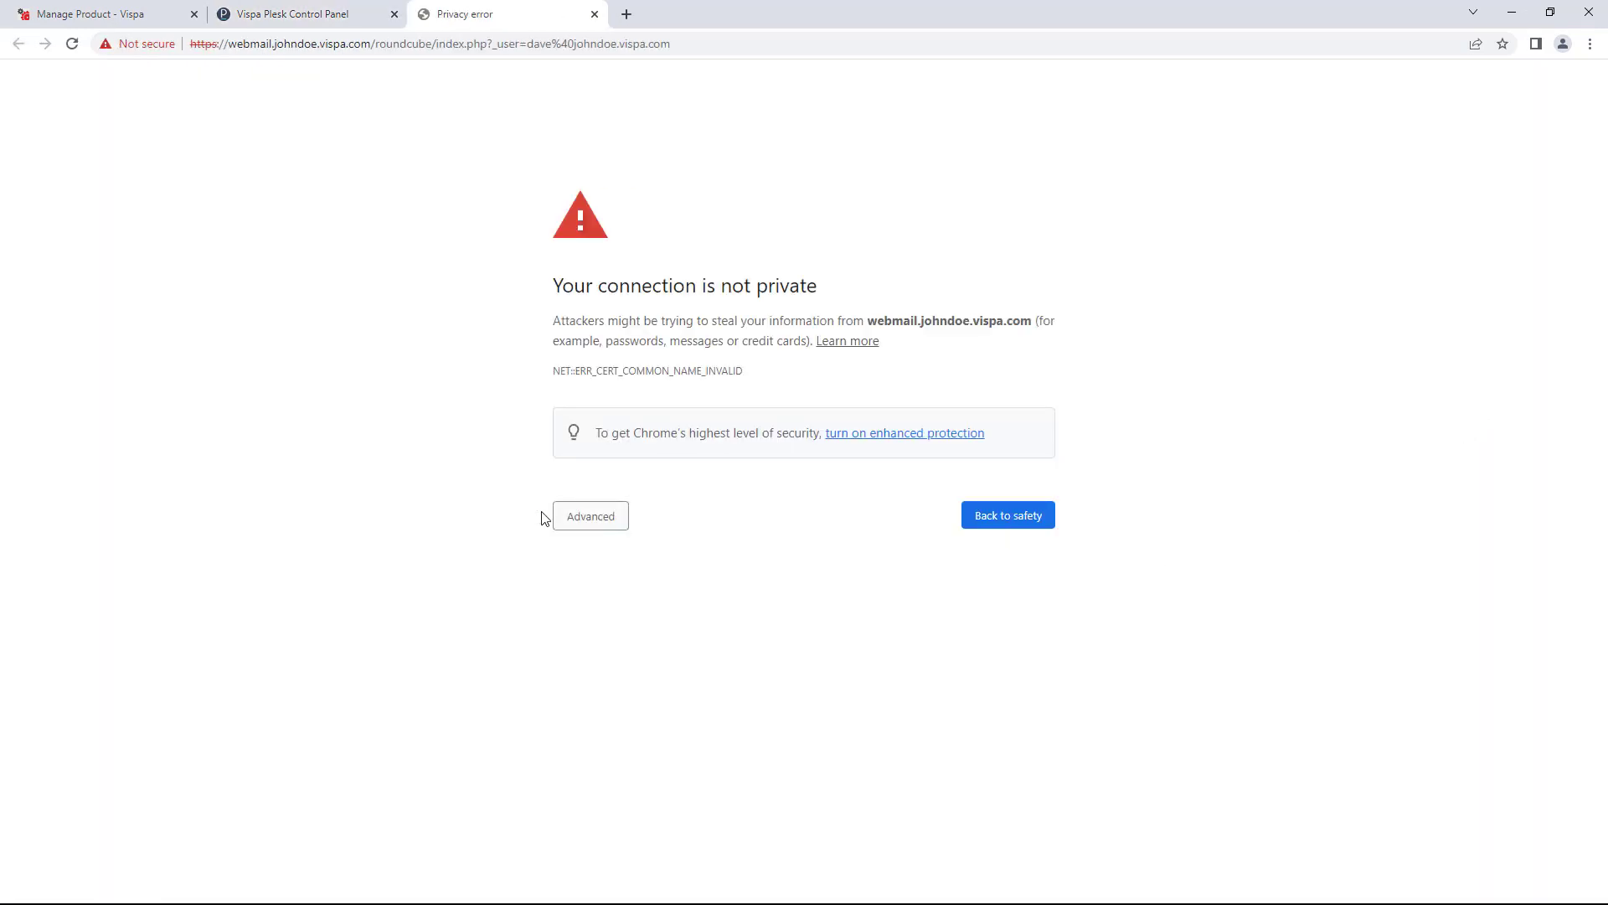
click(573, 516)
click(706, 645)
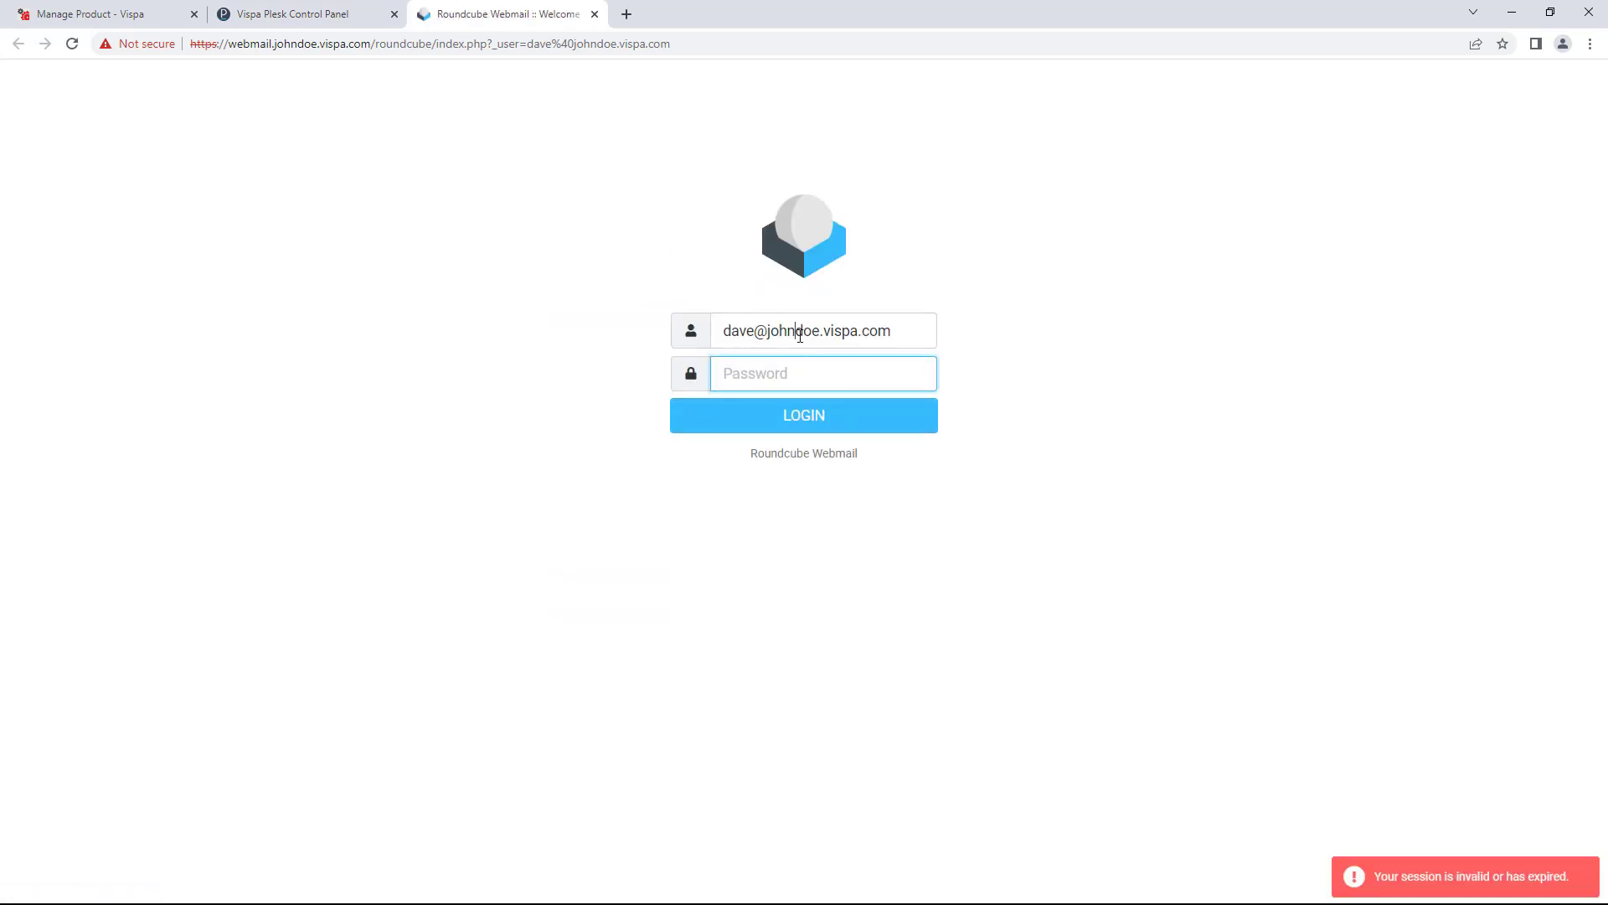
click(811, 329)
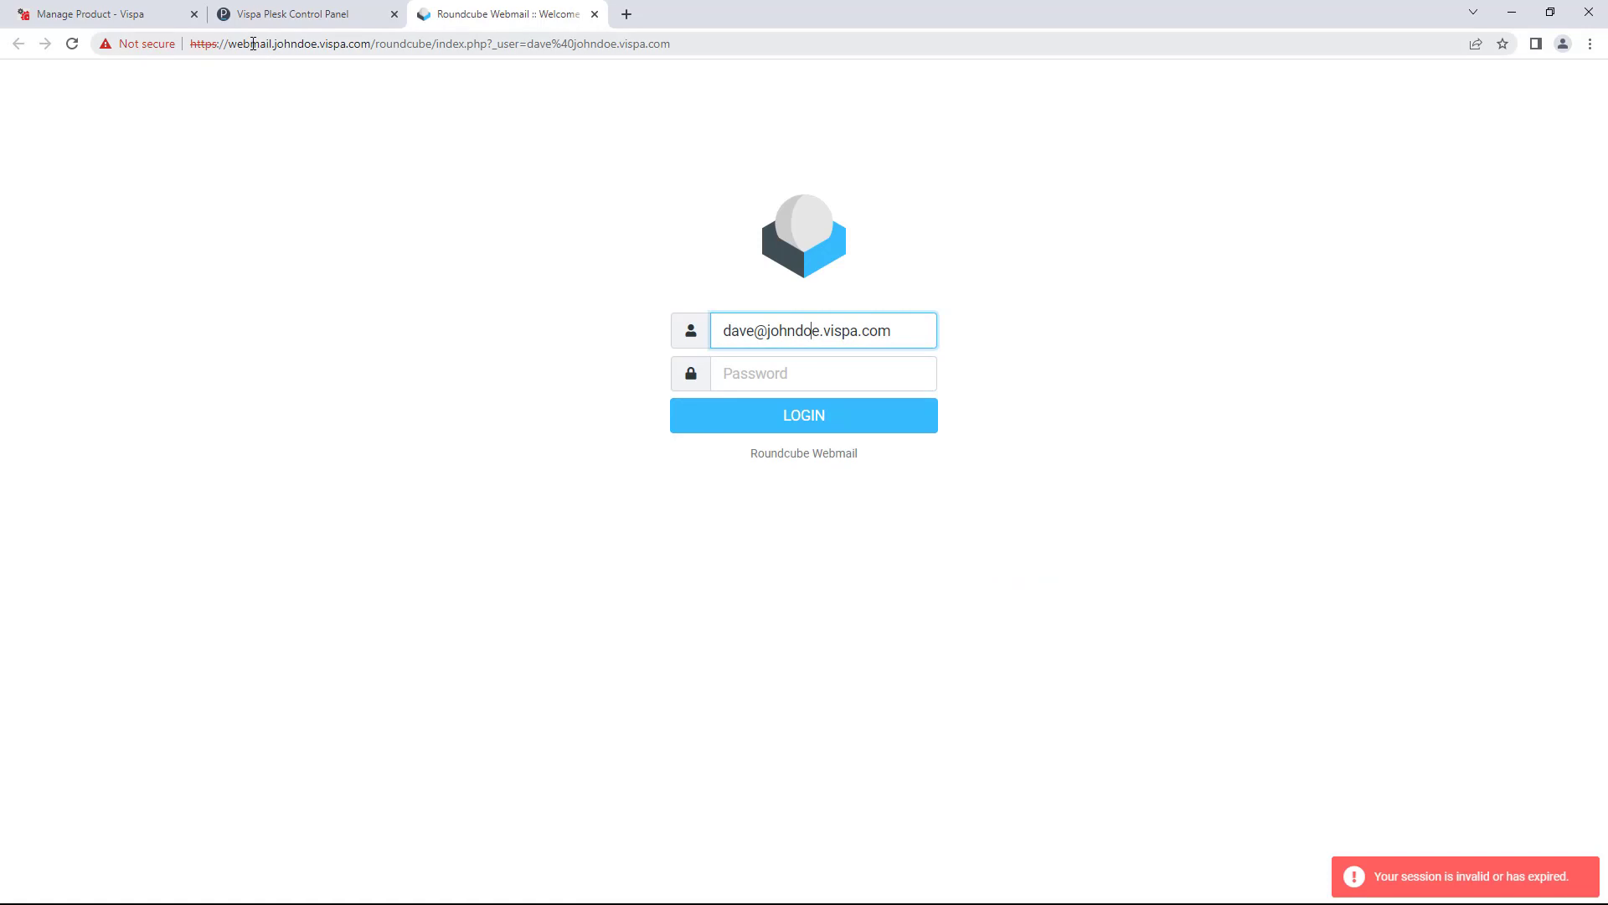
drag(276, 48, 361, 52)
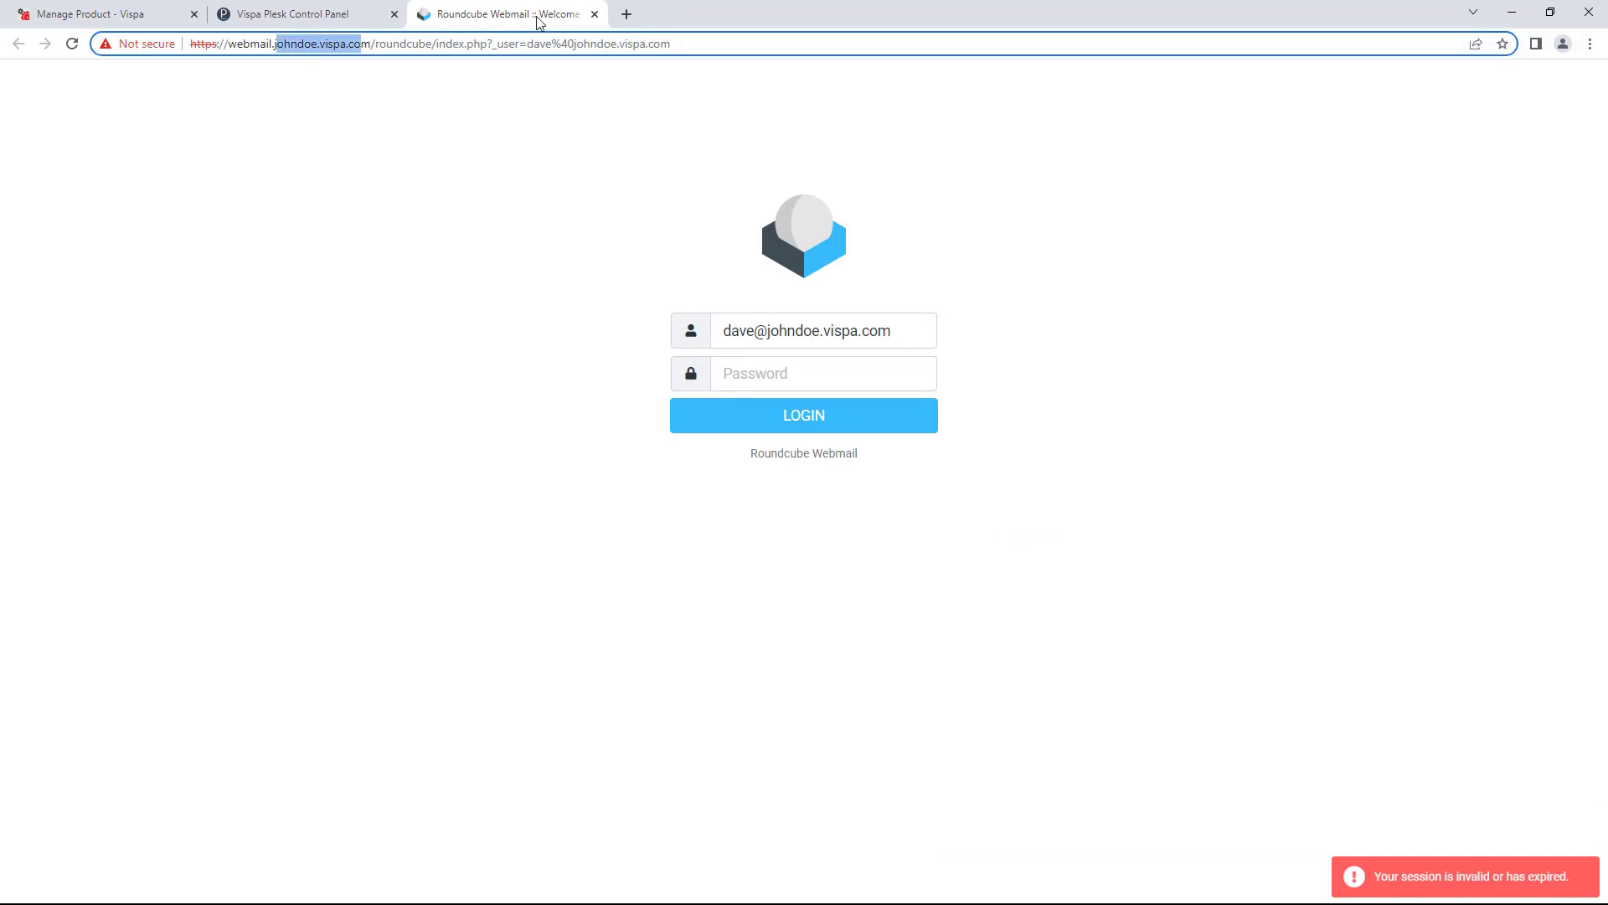
click(593, 17)
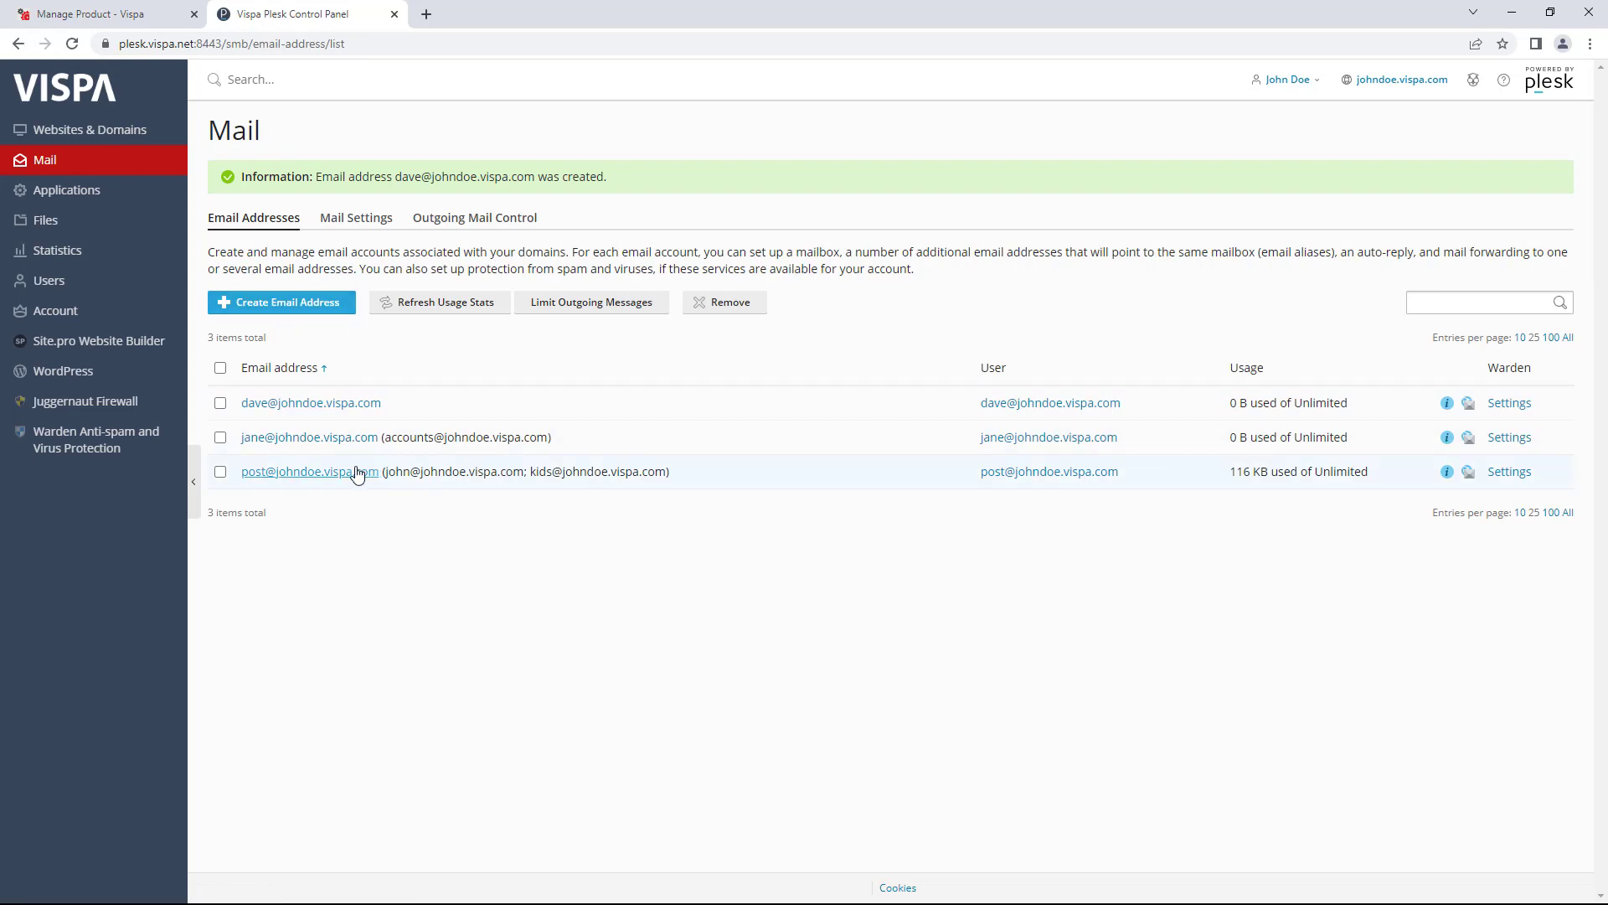
- Open the Warden anti-spam Settings from the post mailbox's row in the address list
drag(445, 485, 733, 496)
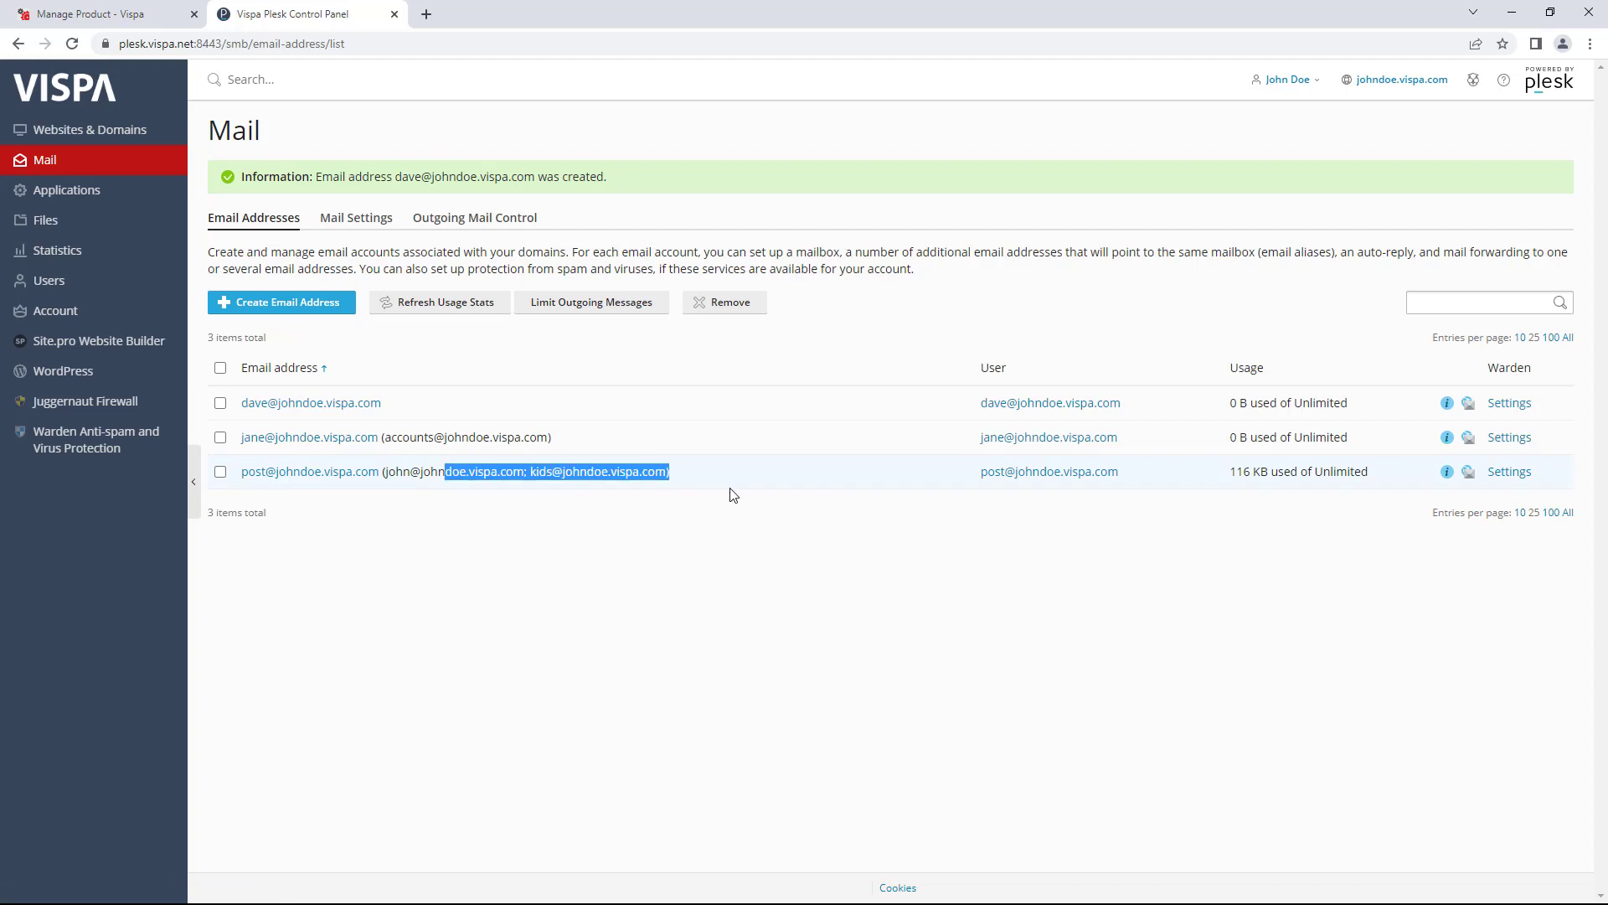
click(1509, 474)
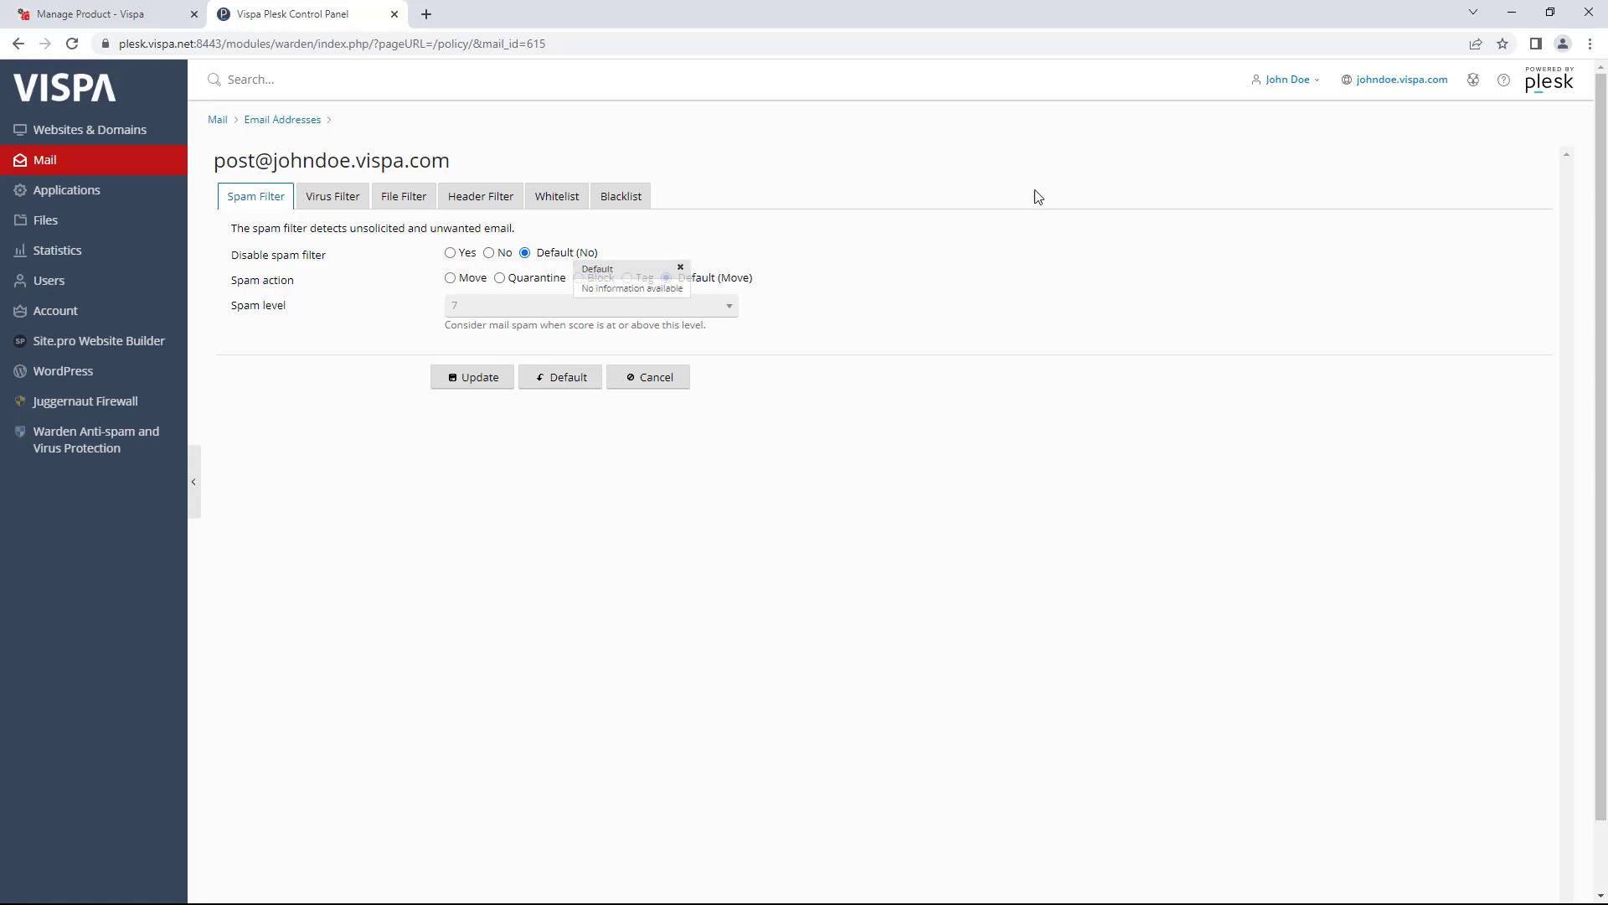
- Set the post mailbox's spam level to 10 - high, after briefly trying 5 - low
click(725, 308)
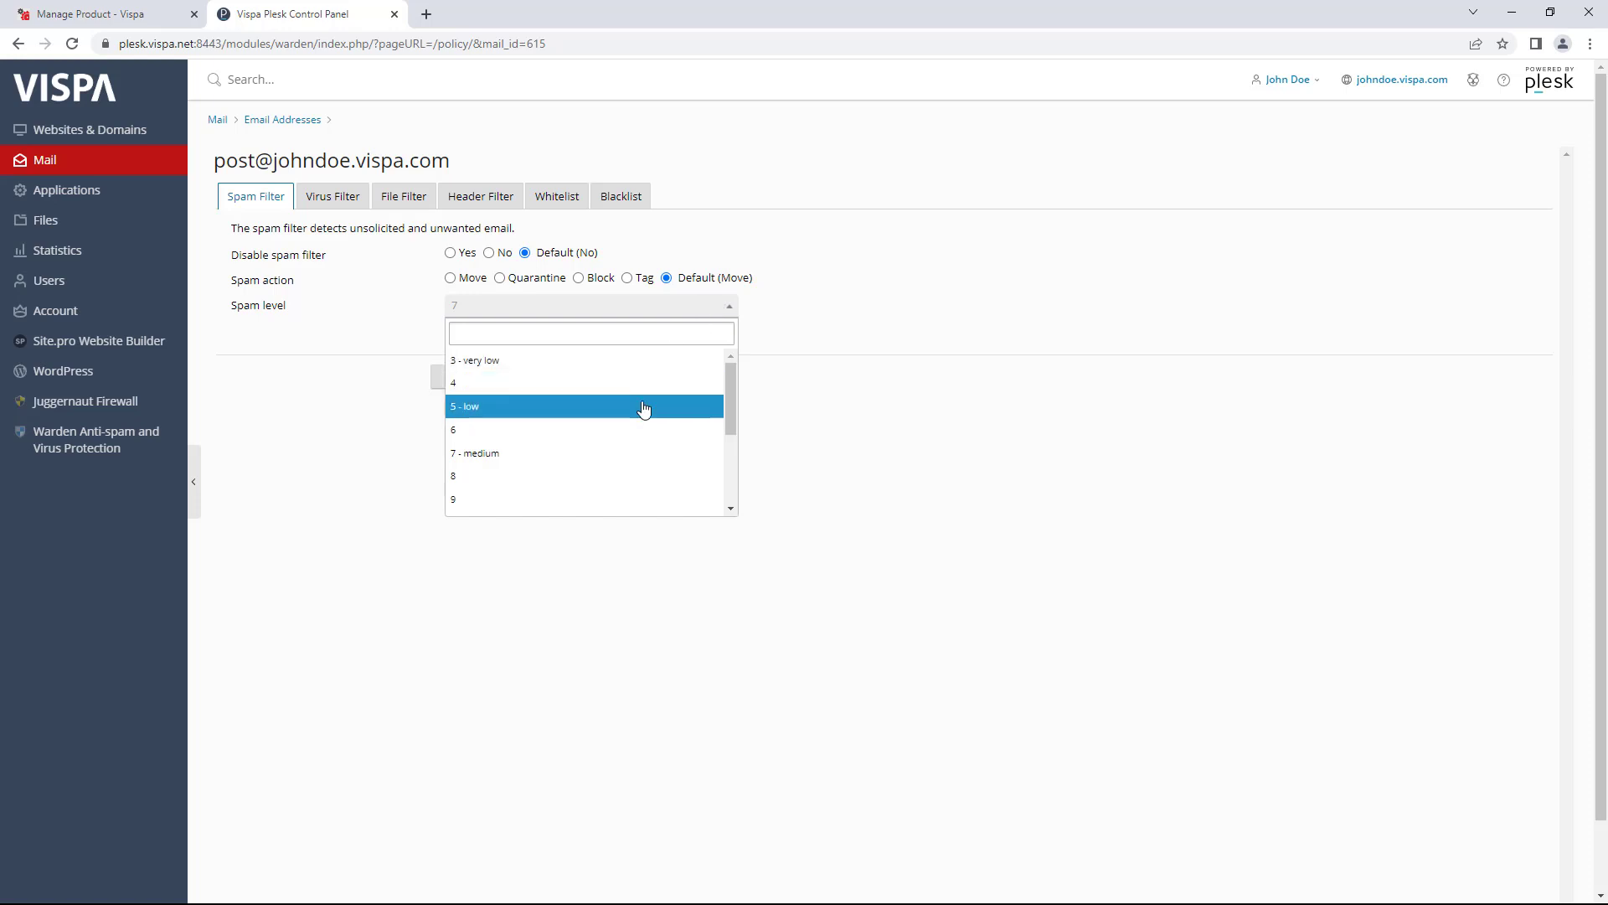
scroll(616, 415, down, 3)
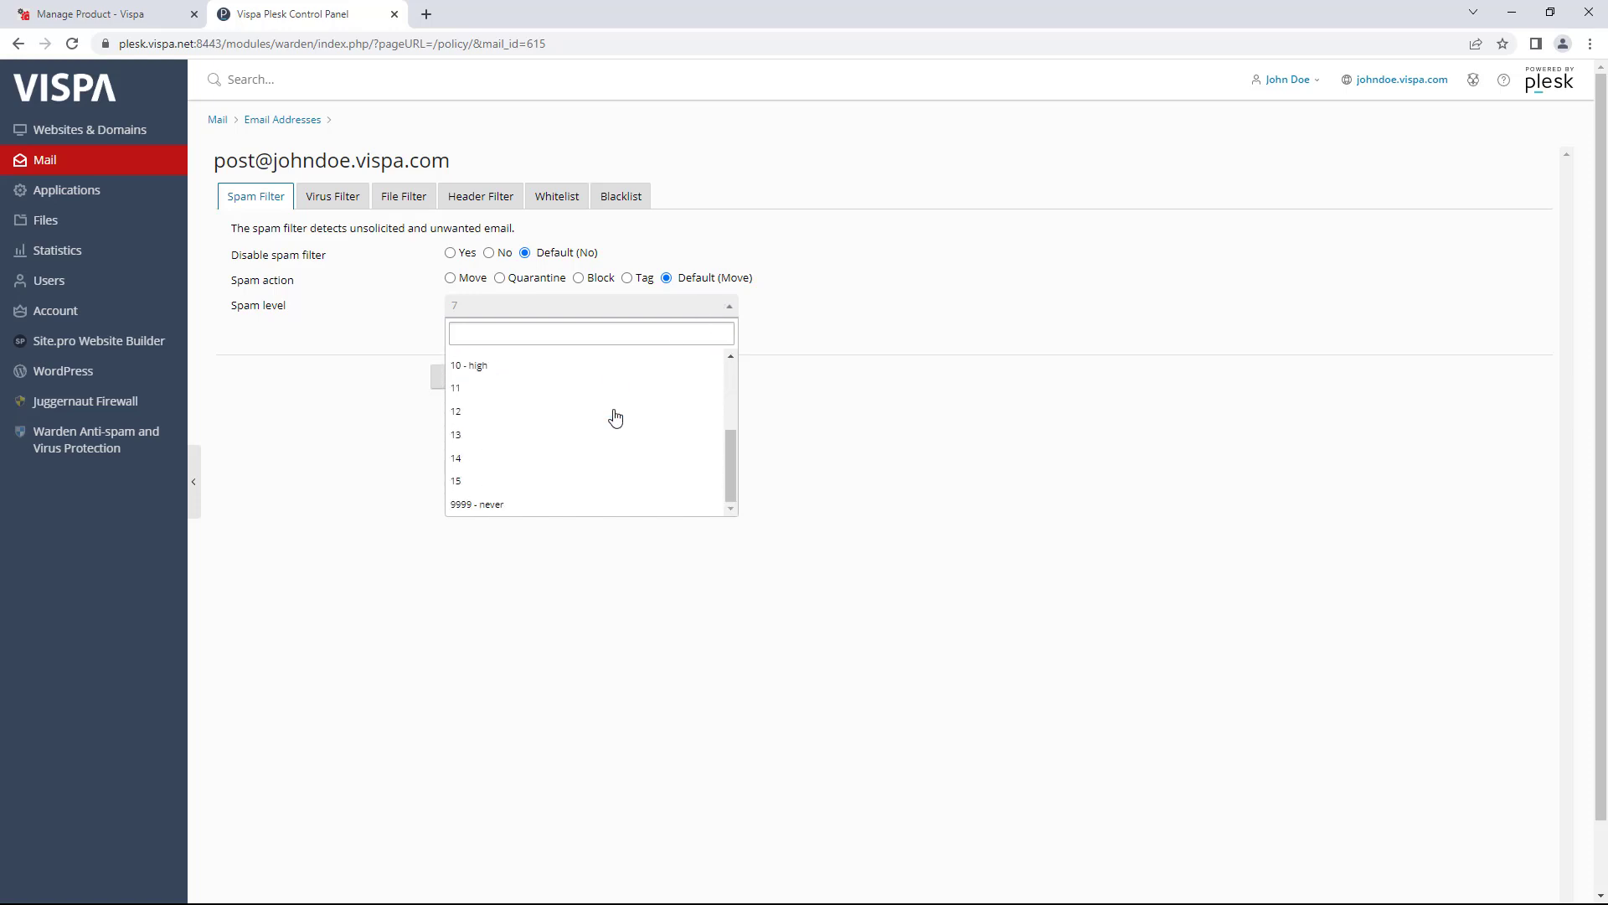
scroll(624, 408, up, 3)
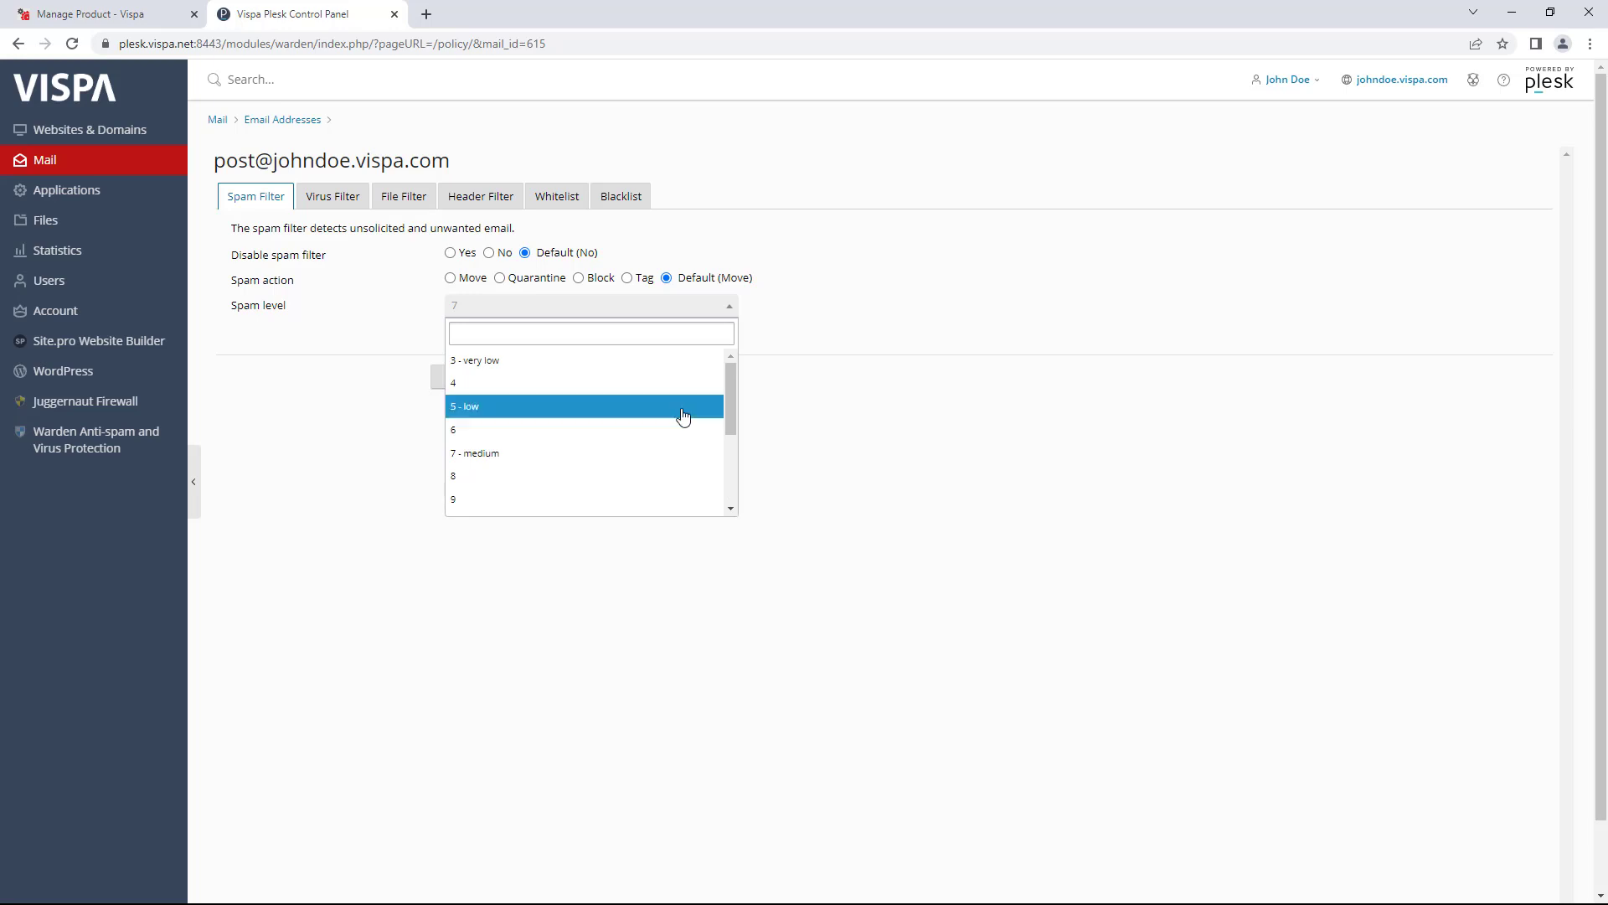
click(940, 398)
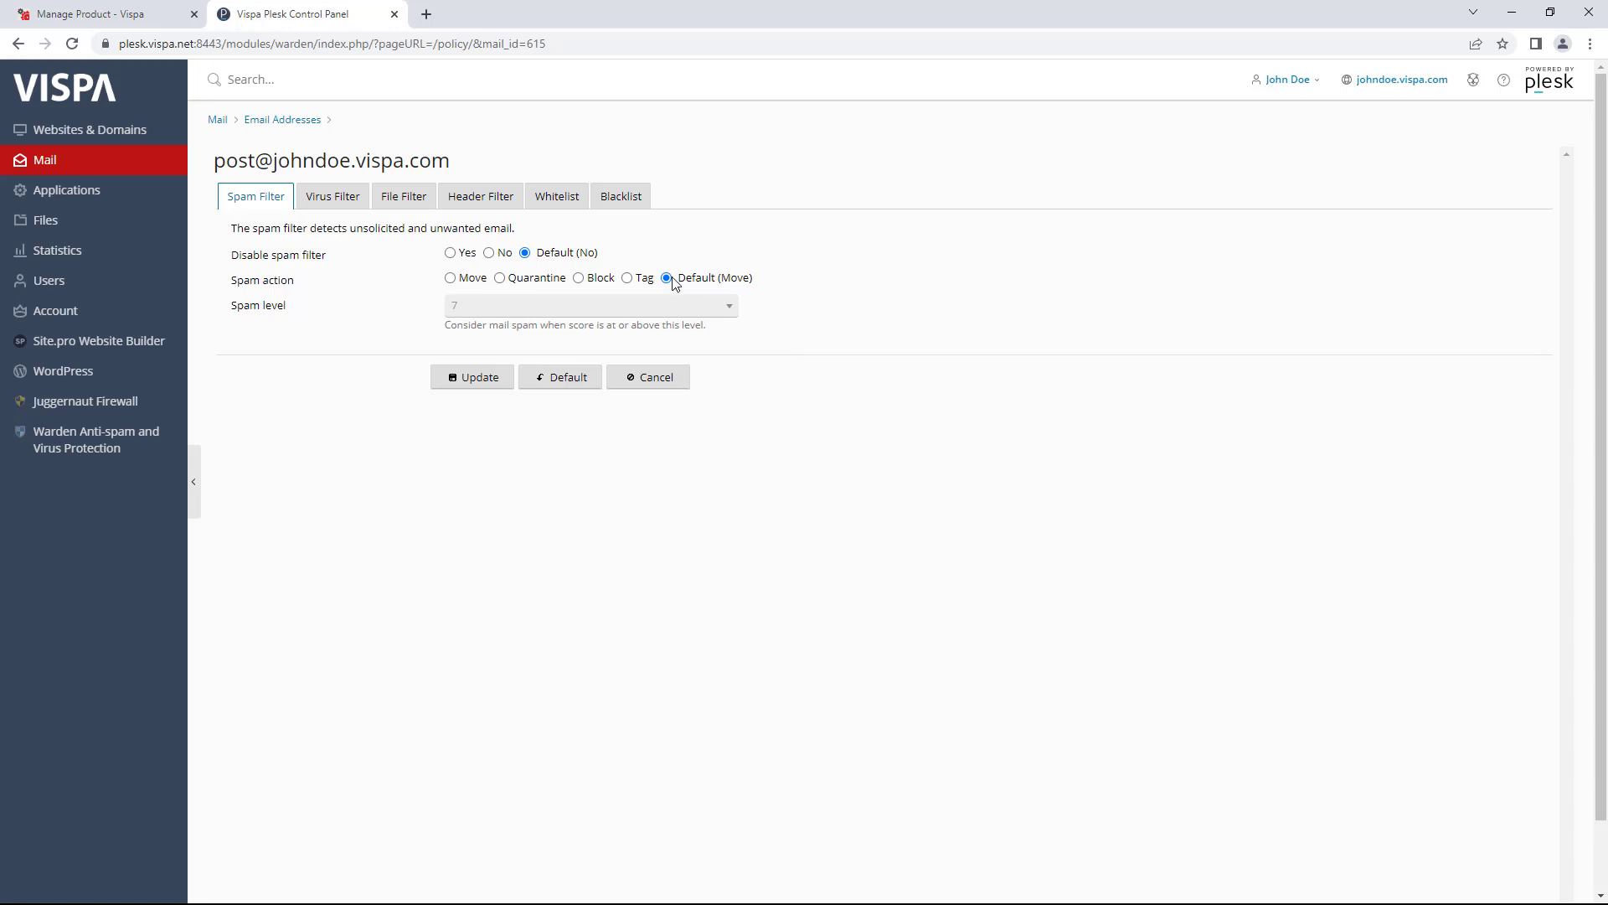
click(655, 306)
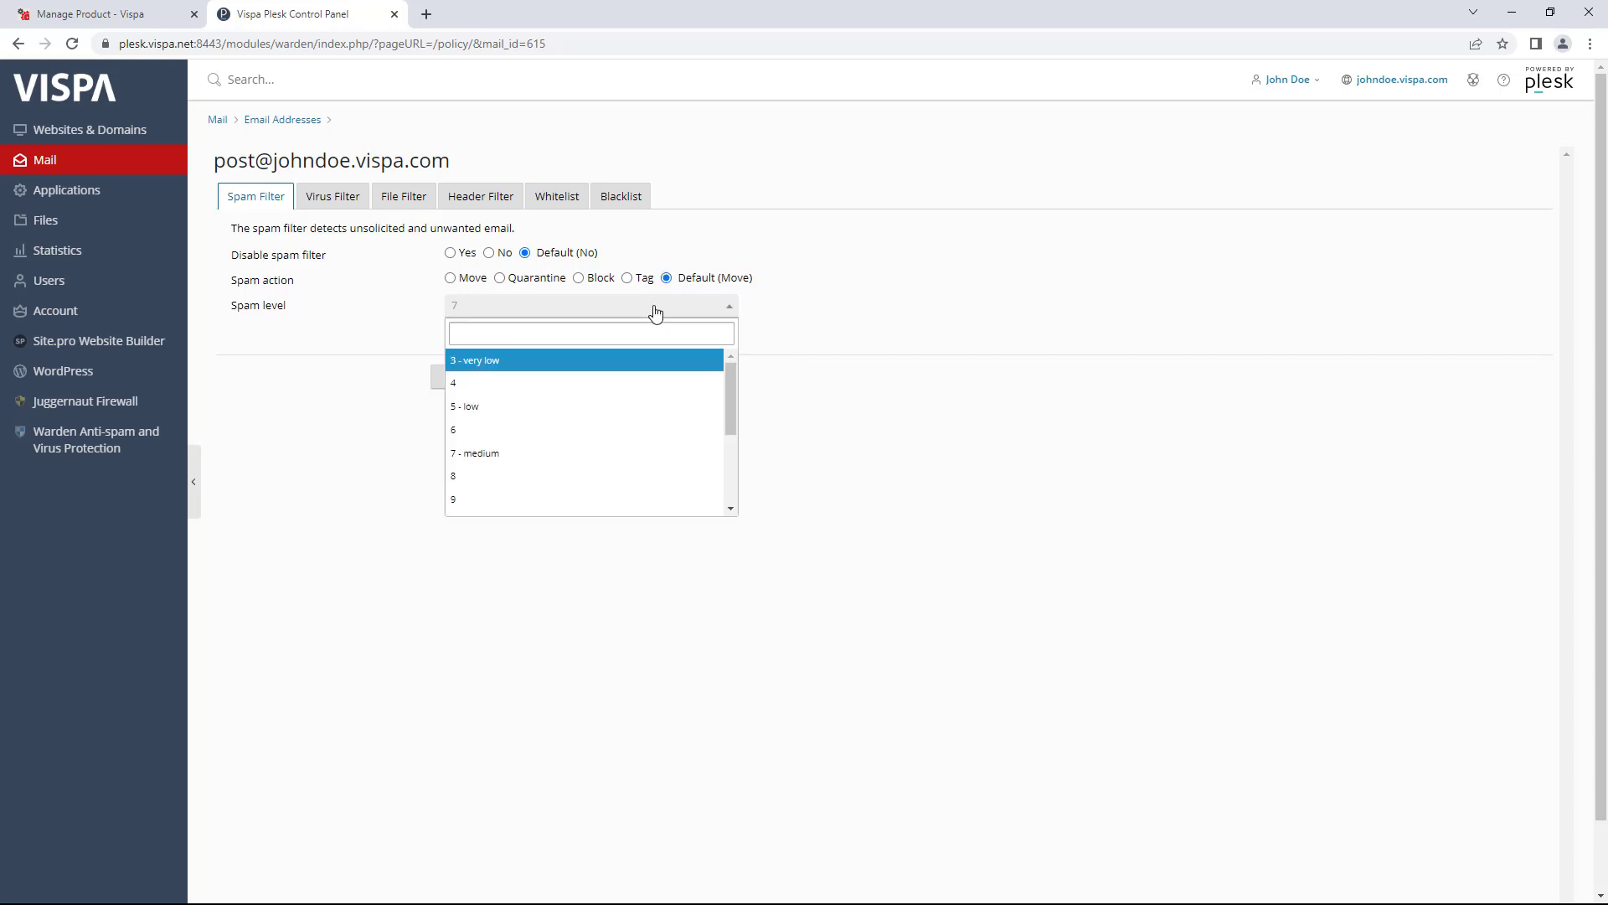
click(644, 408)
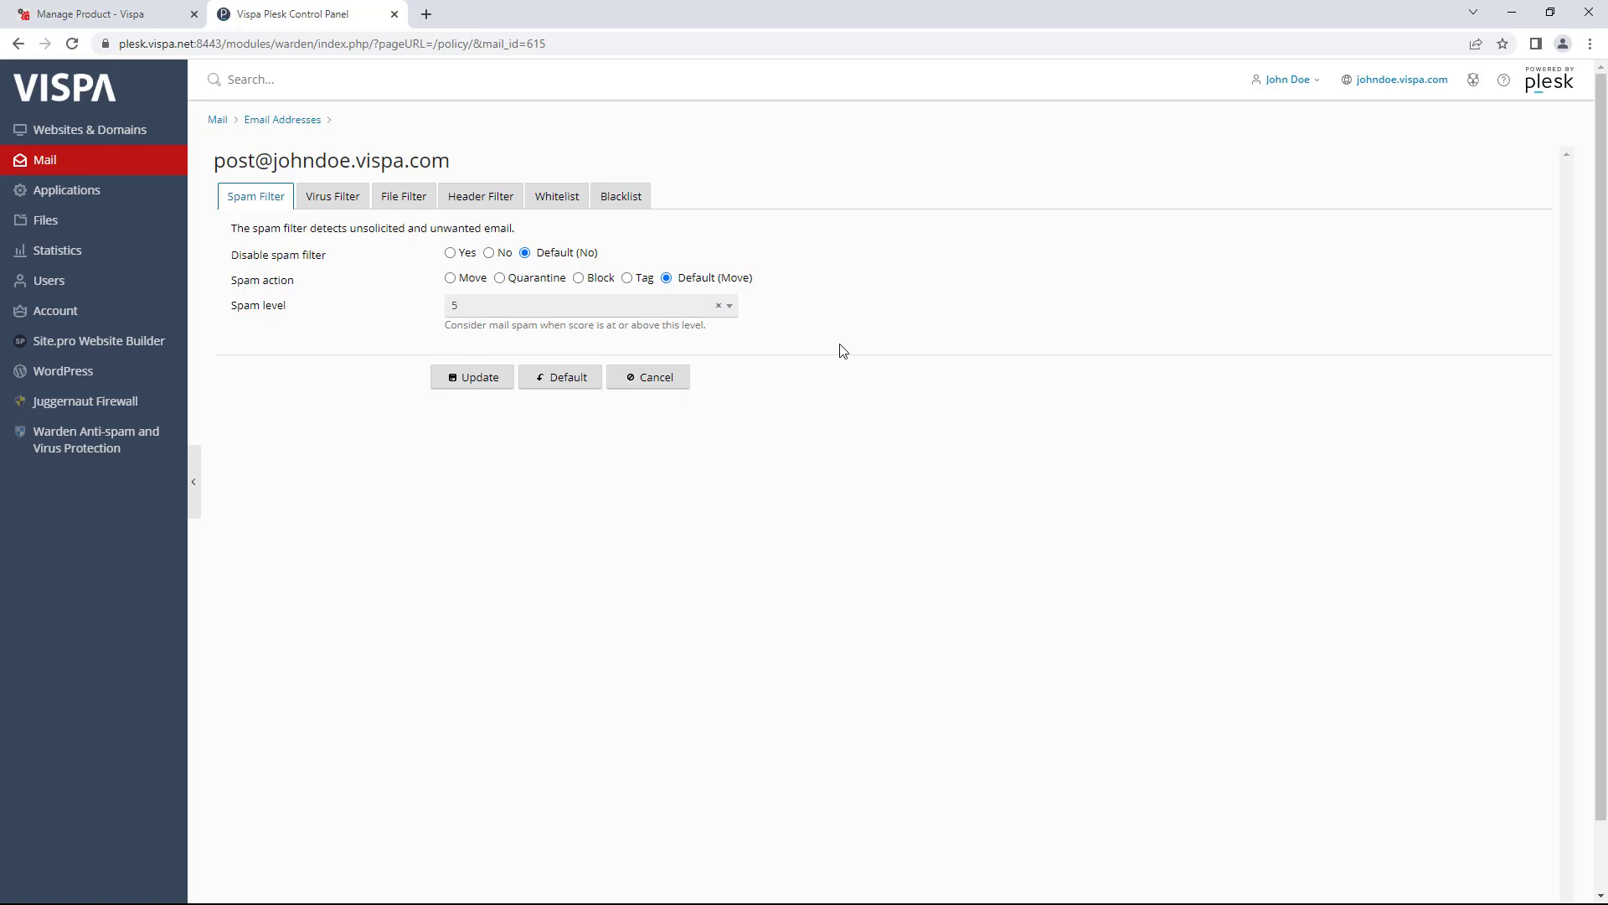
click(685, 312)
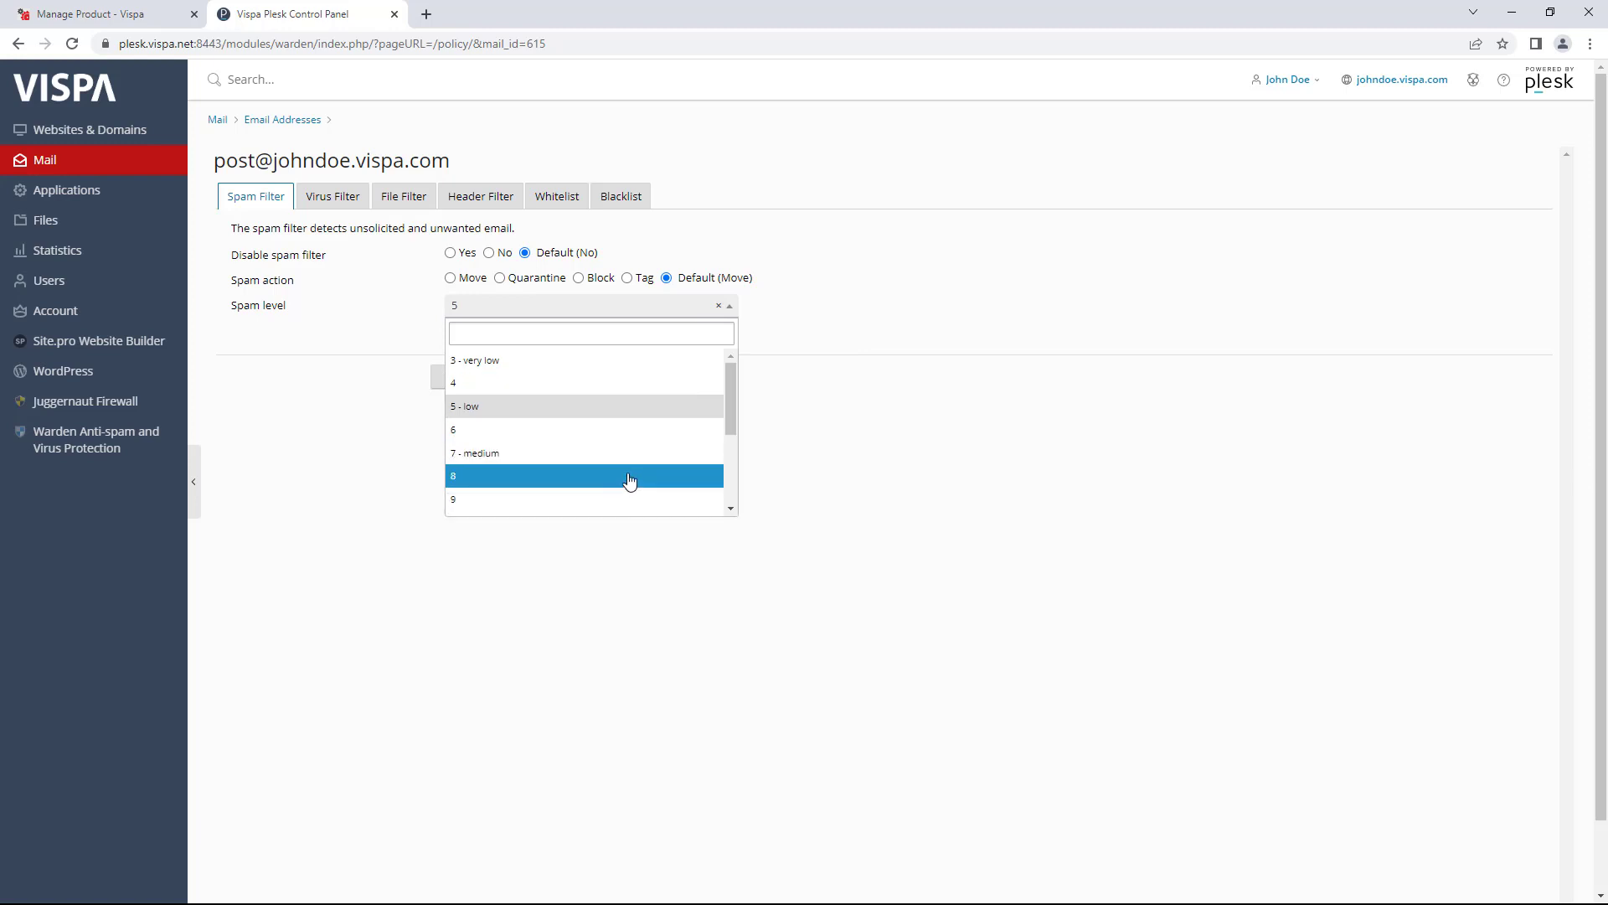
scroll(631, 481, down, 3)
click(620, 366)
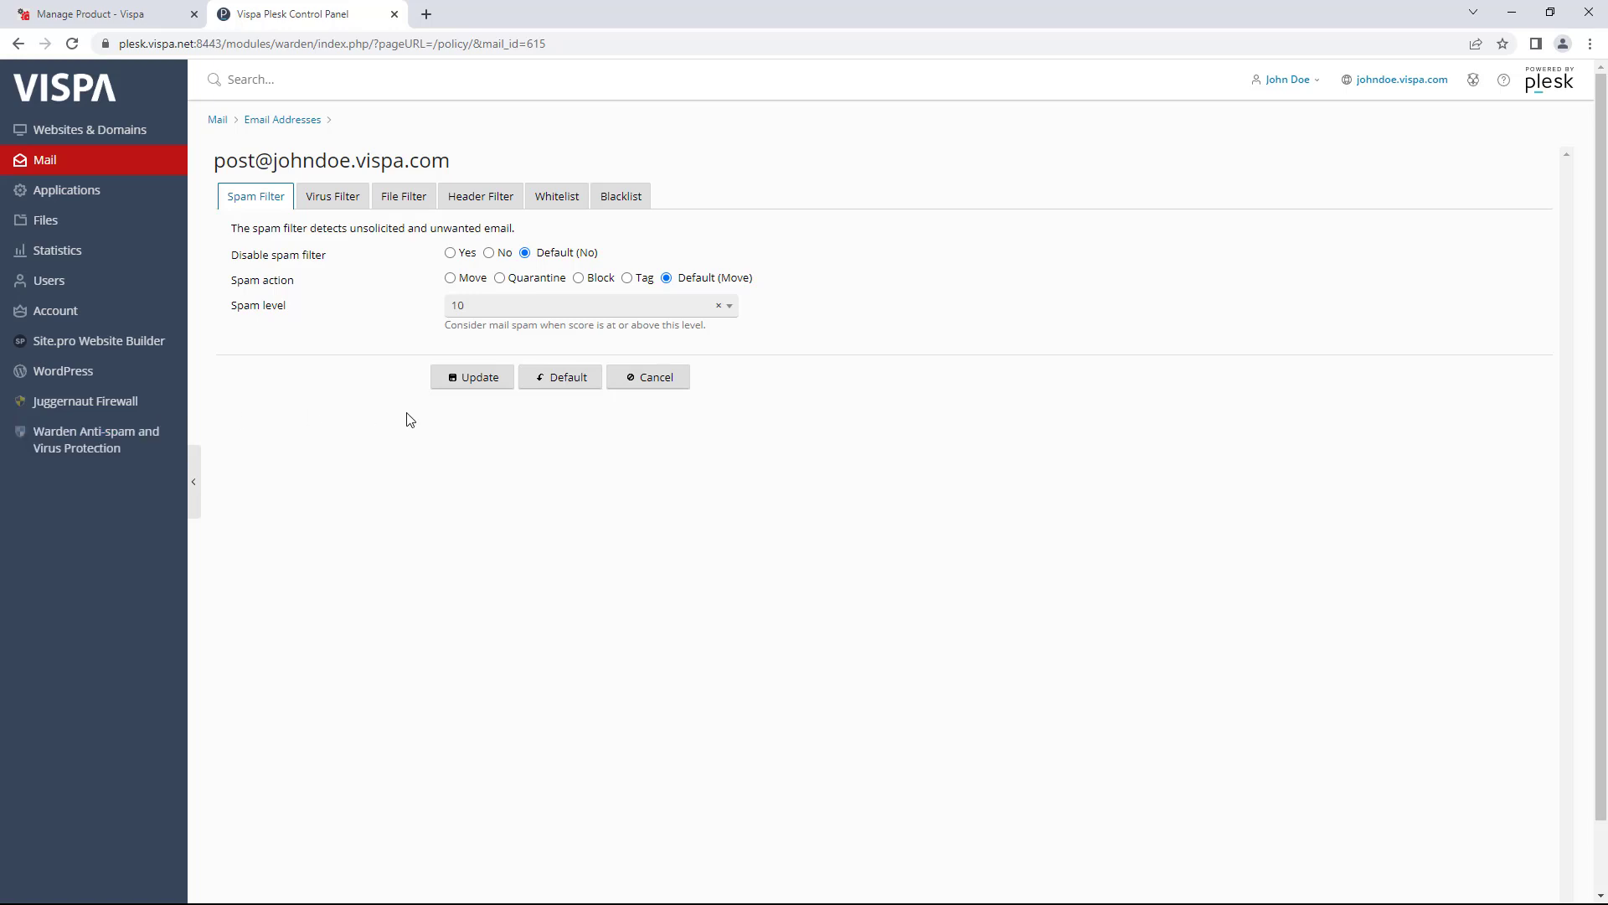
click(331, 210)
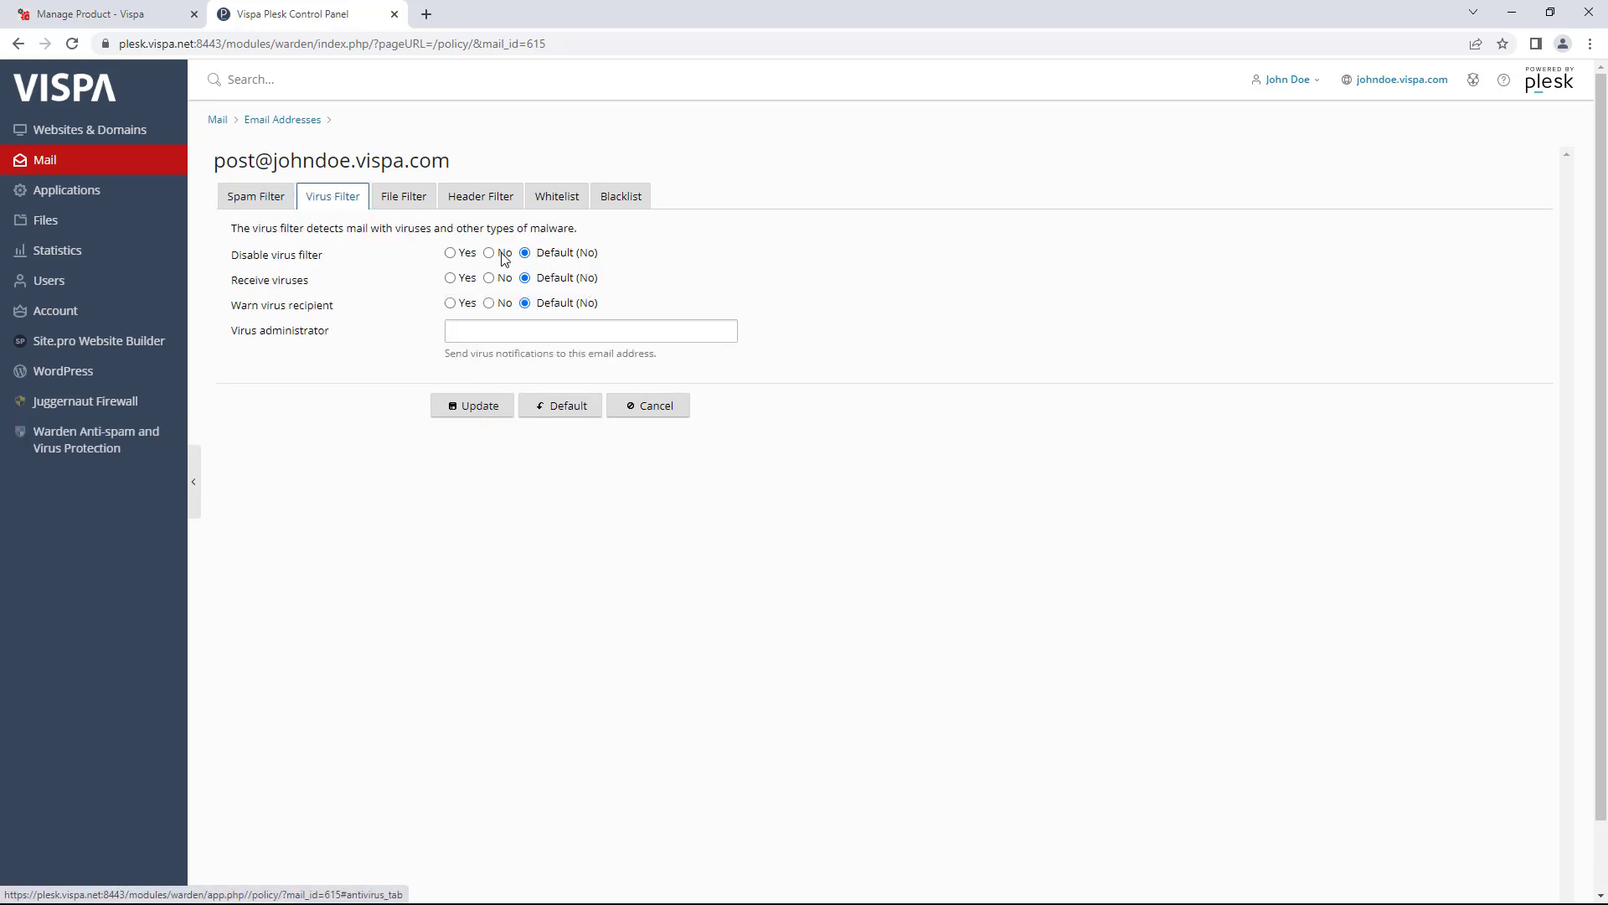
- Review the Receive viruses and Warn virus recipient options on the Virus Filter tab
double_click(536, 253)
mouse_move(547, 282)
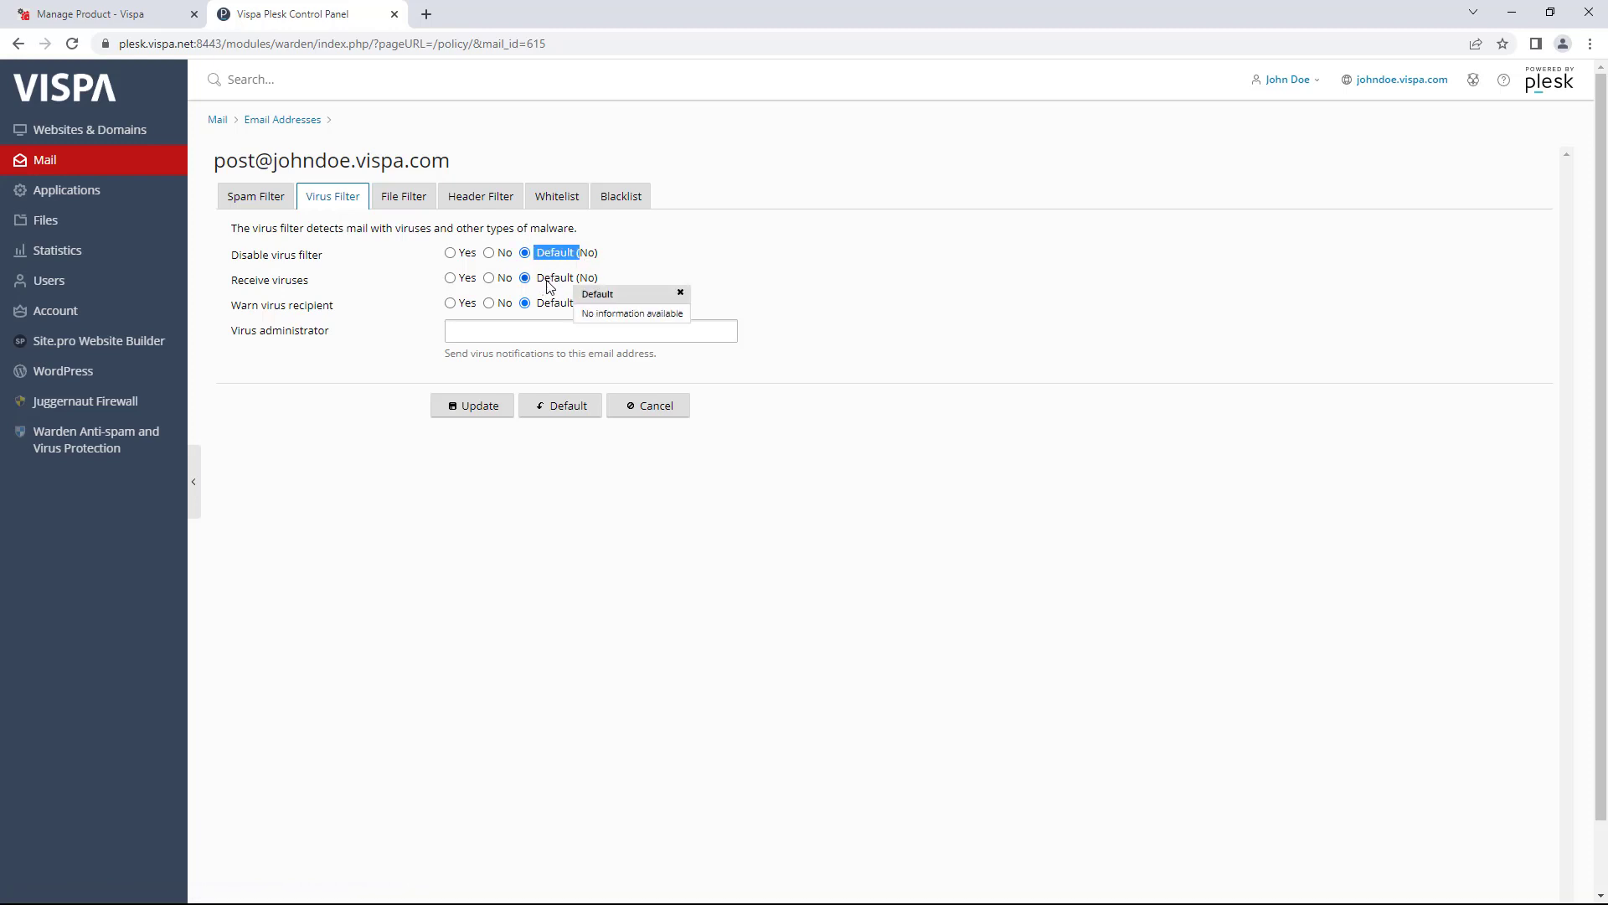
click(650, 276)
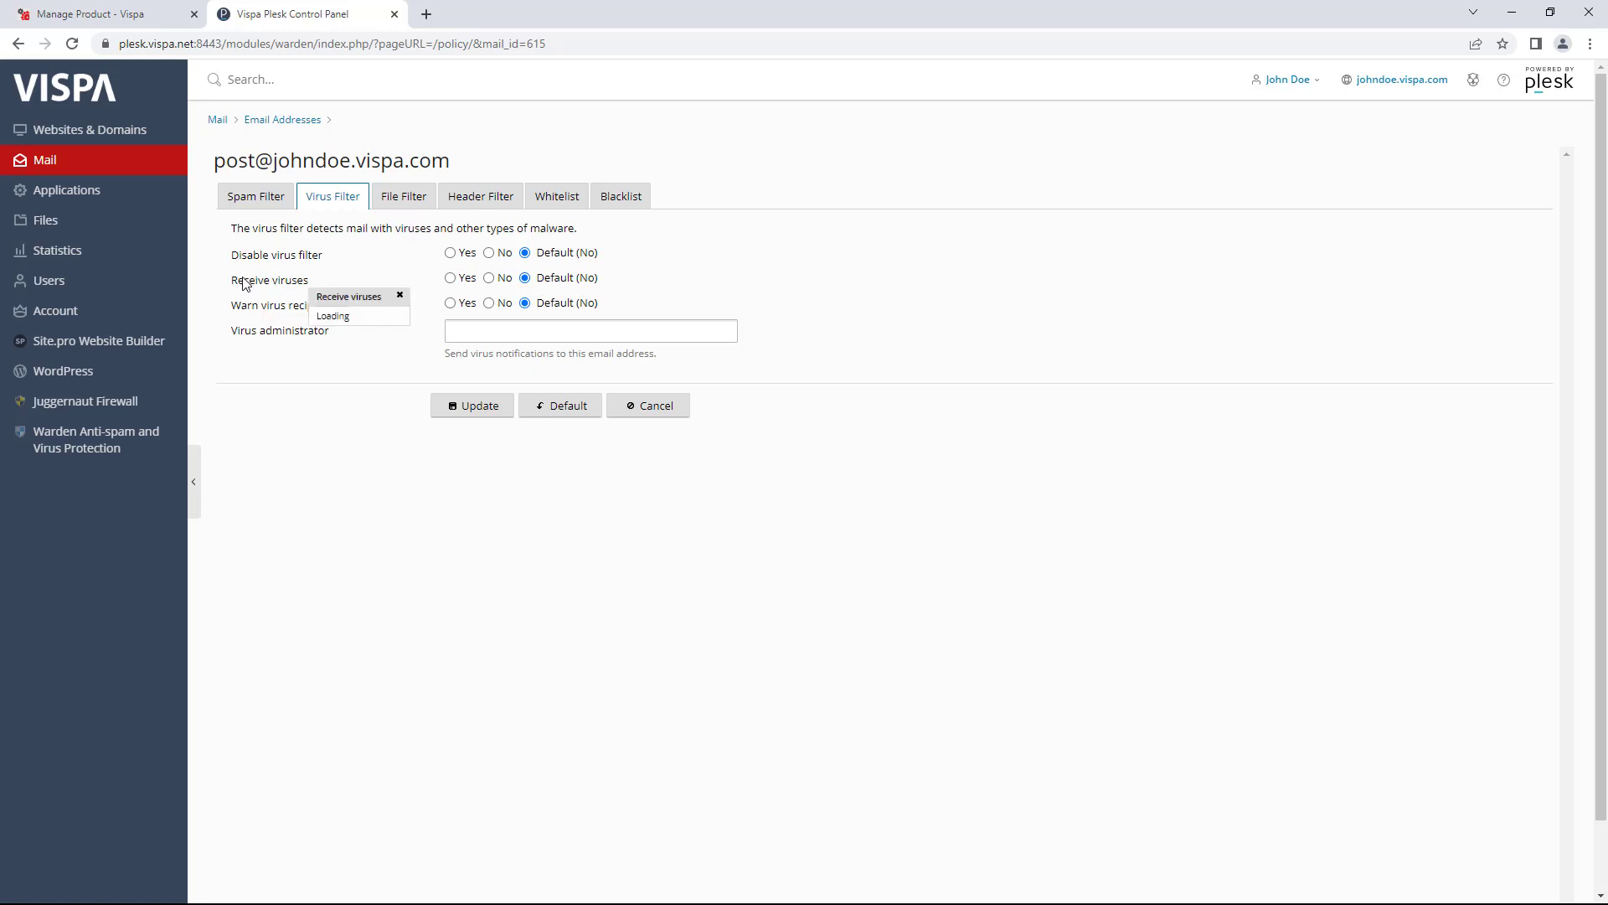
drag(243, 281, 307, 281)
mouse_move(576, 285)
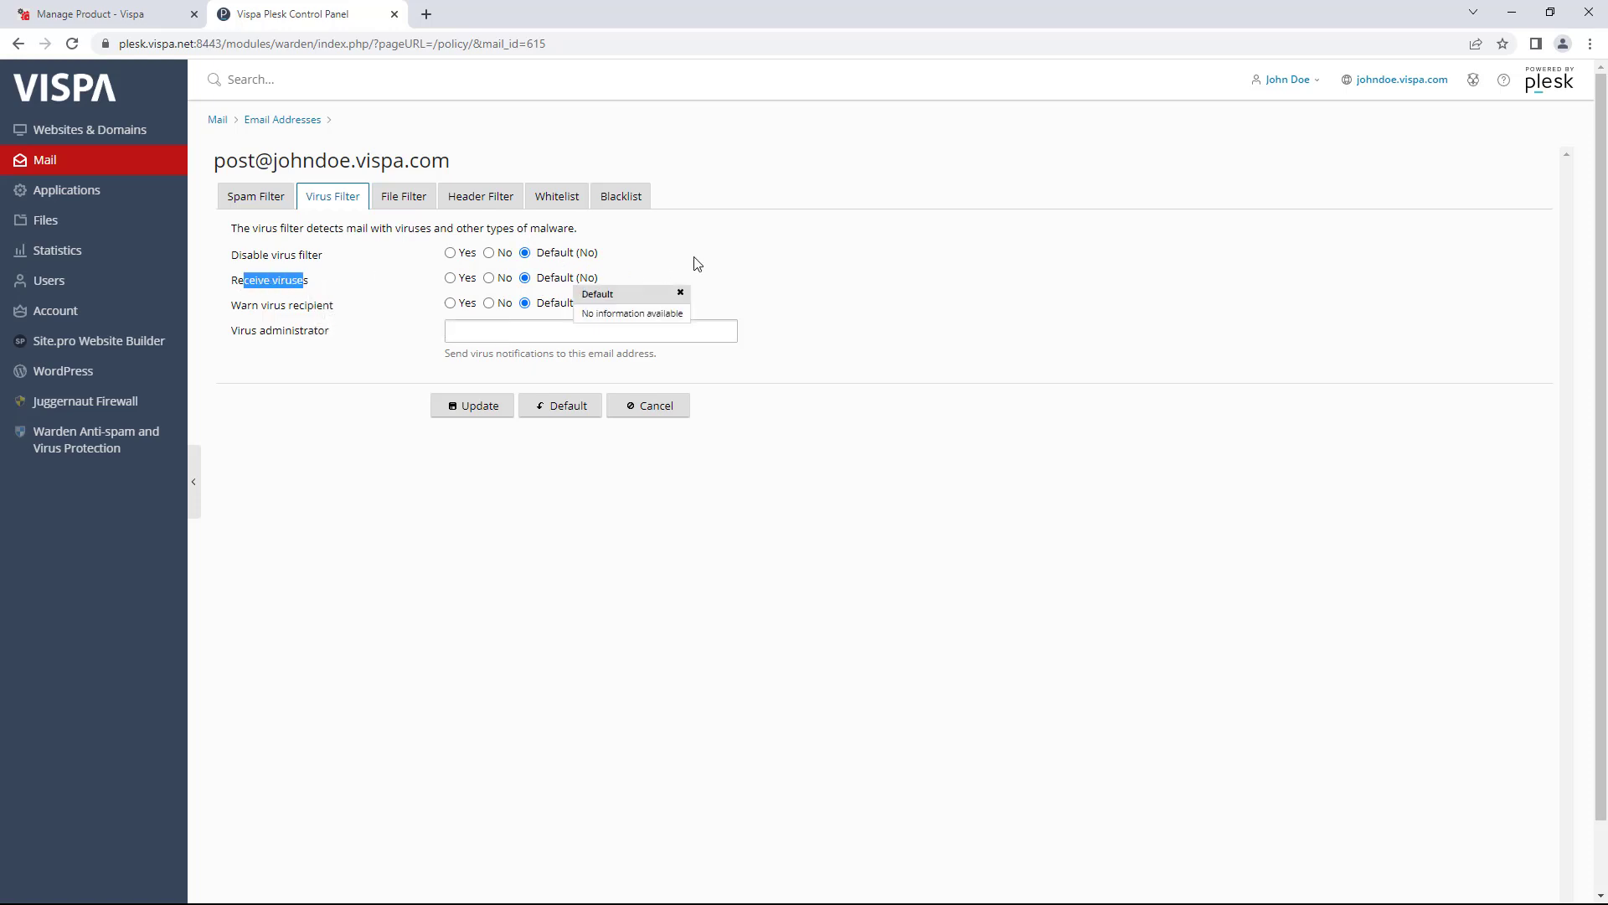
mouse_move(239, 308)
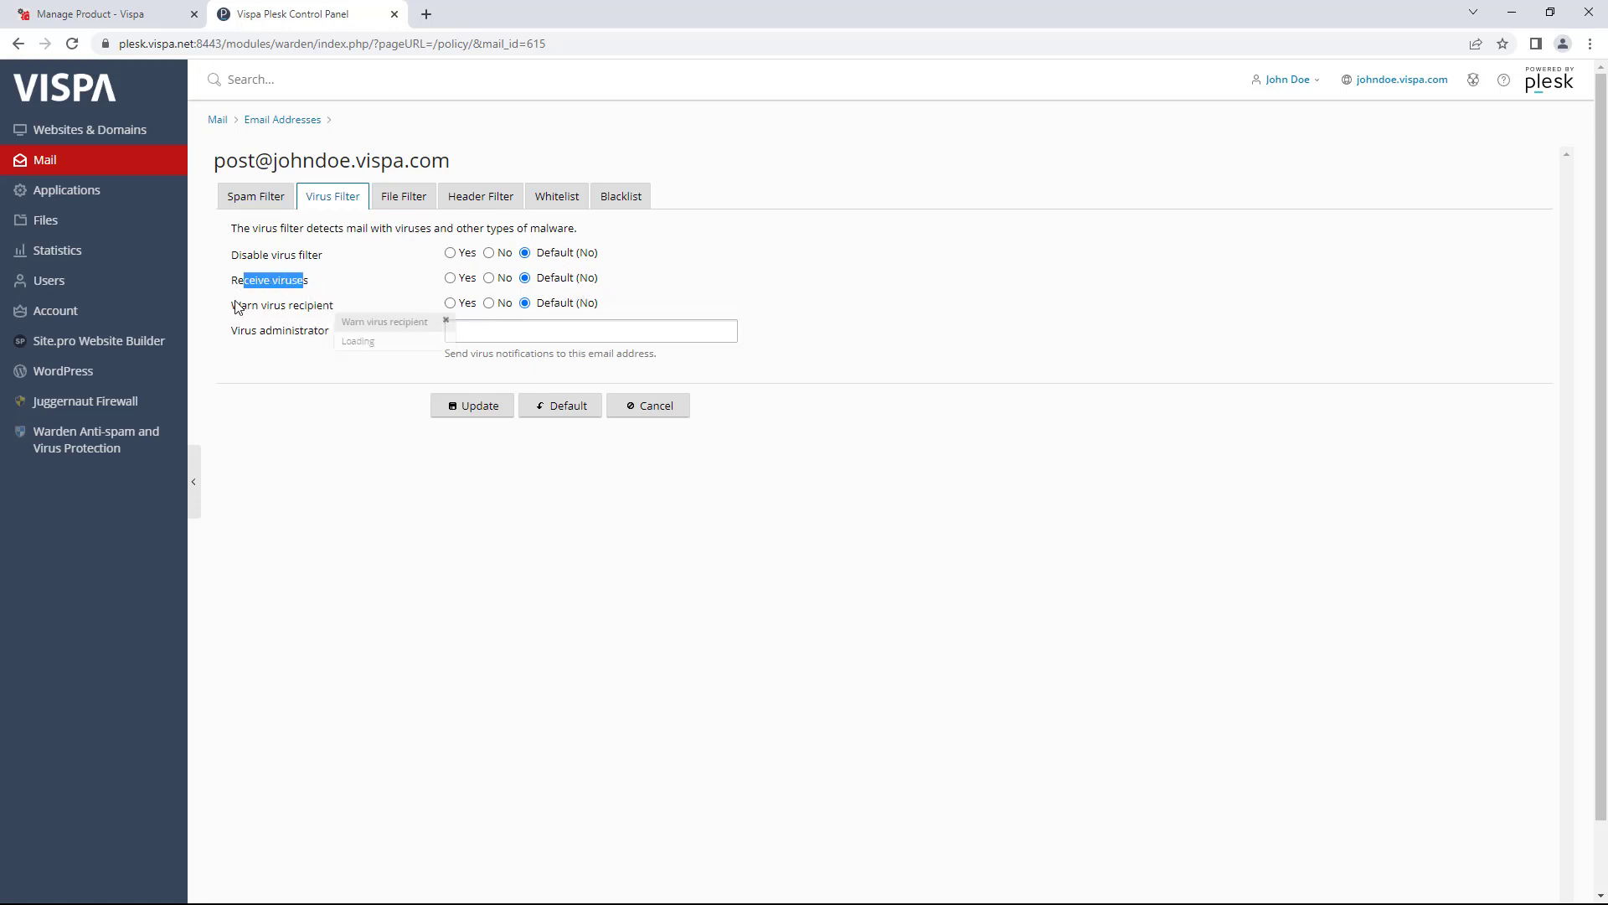
drag(232, 307, 334, 310)
click(758, 282)
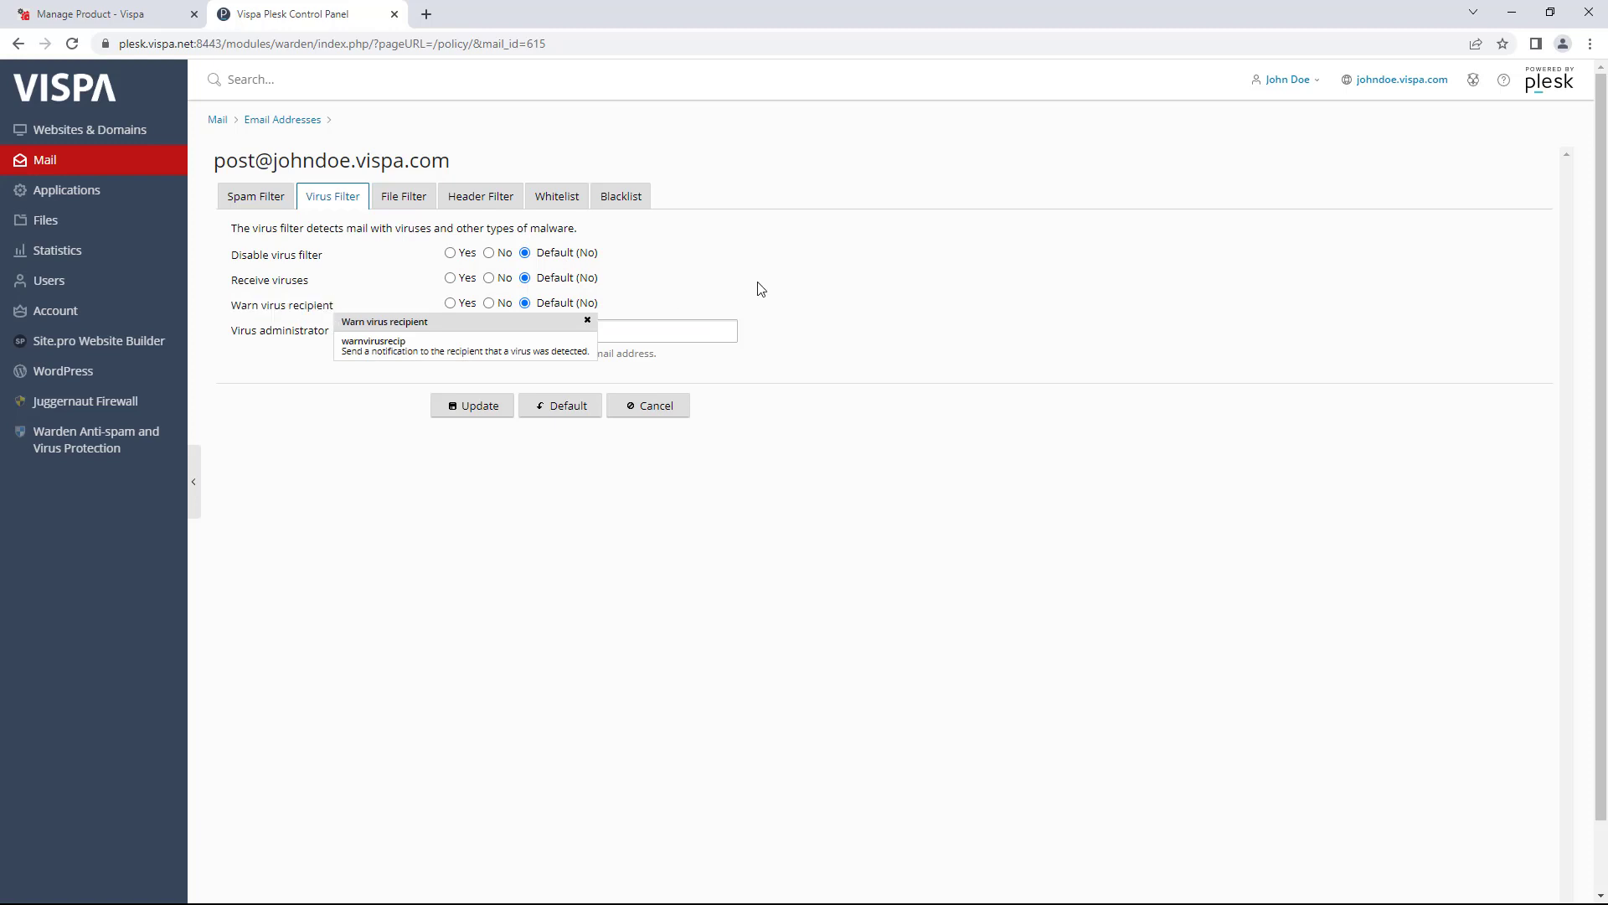
- Enter the post mailbox's own address as virus administrator and save with Update
click(654, 331)
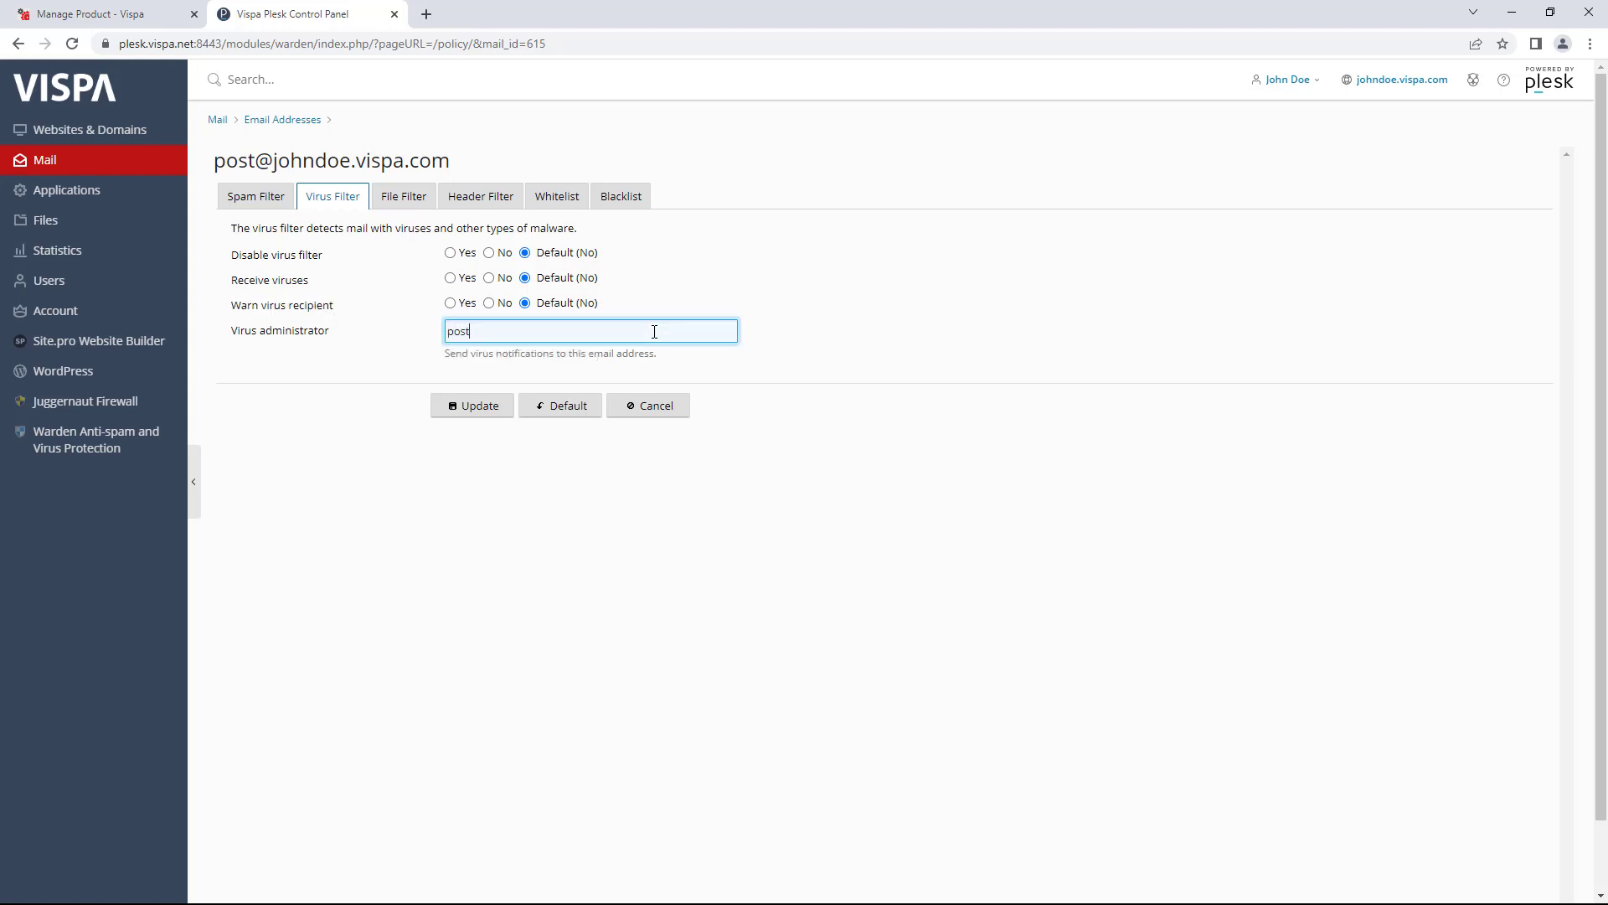
click(468, 411)
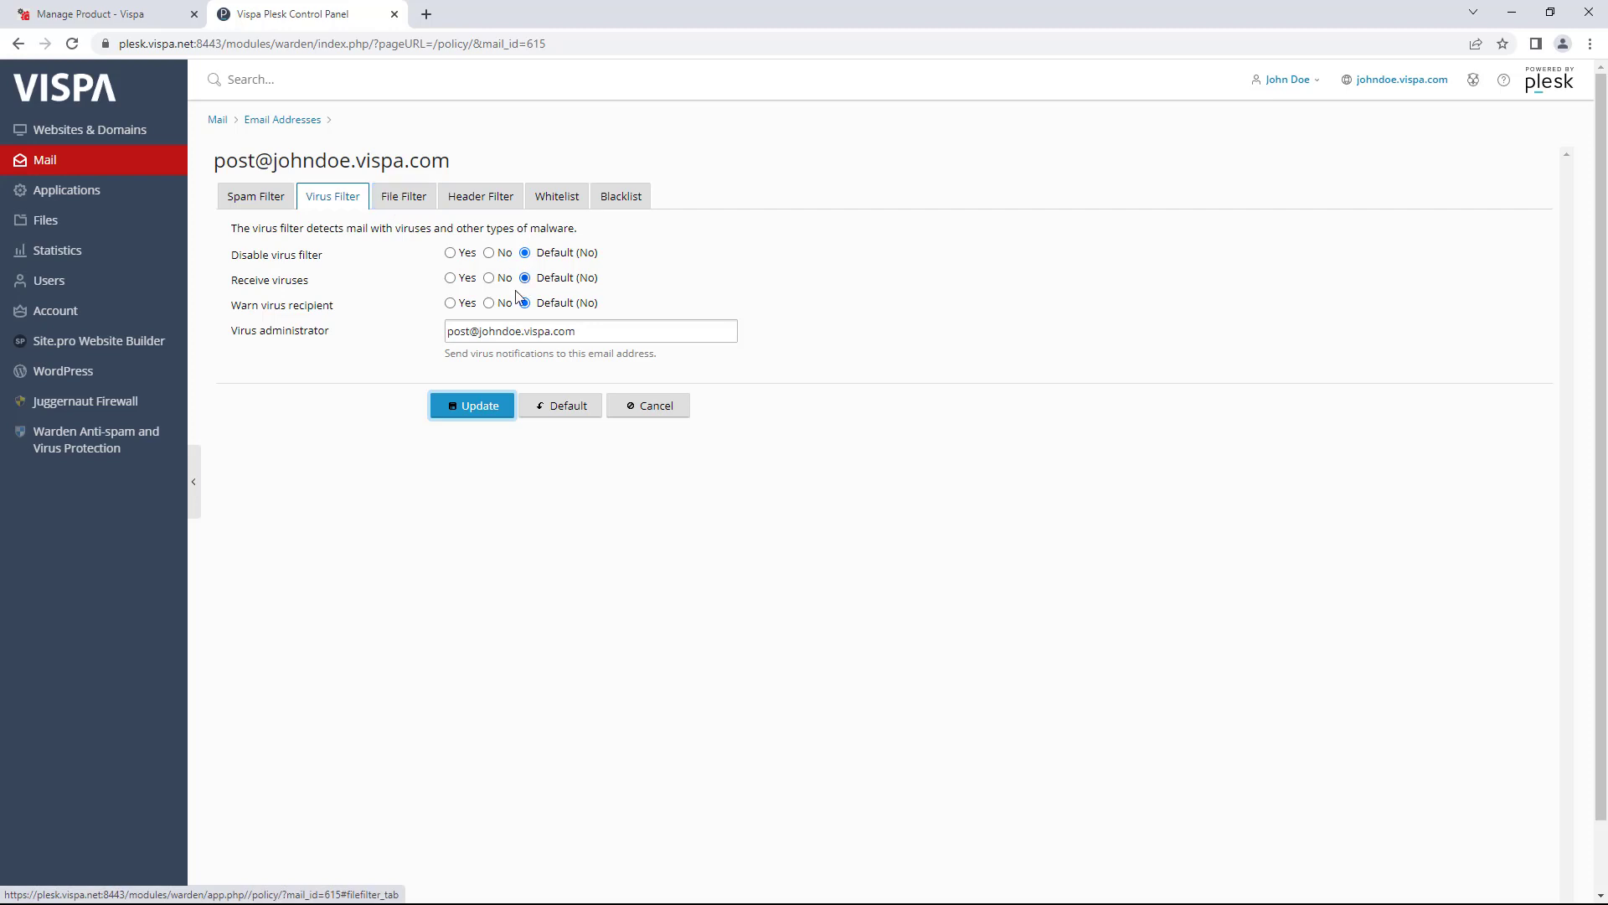
drag(578, 332, 435, 312)
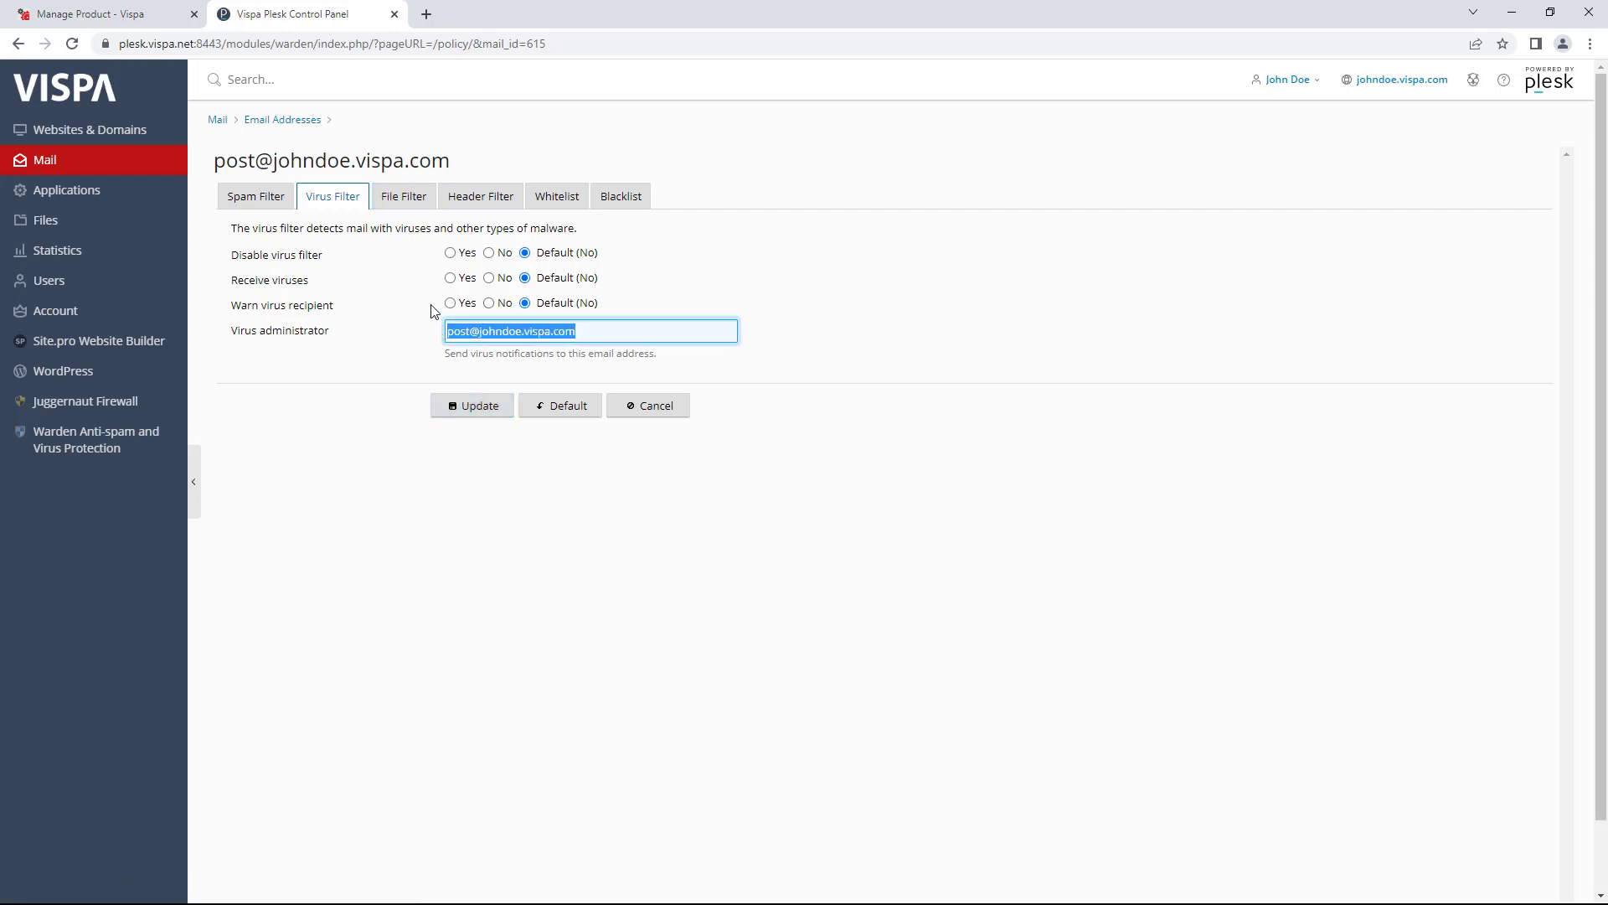
- Look through the File Filter and Header Filter tabs, then start entering Whitelist entries
click(415, 203)
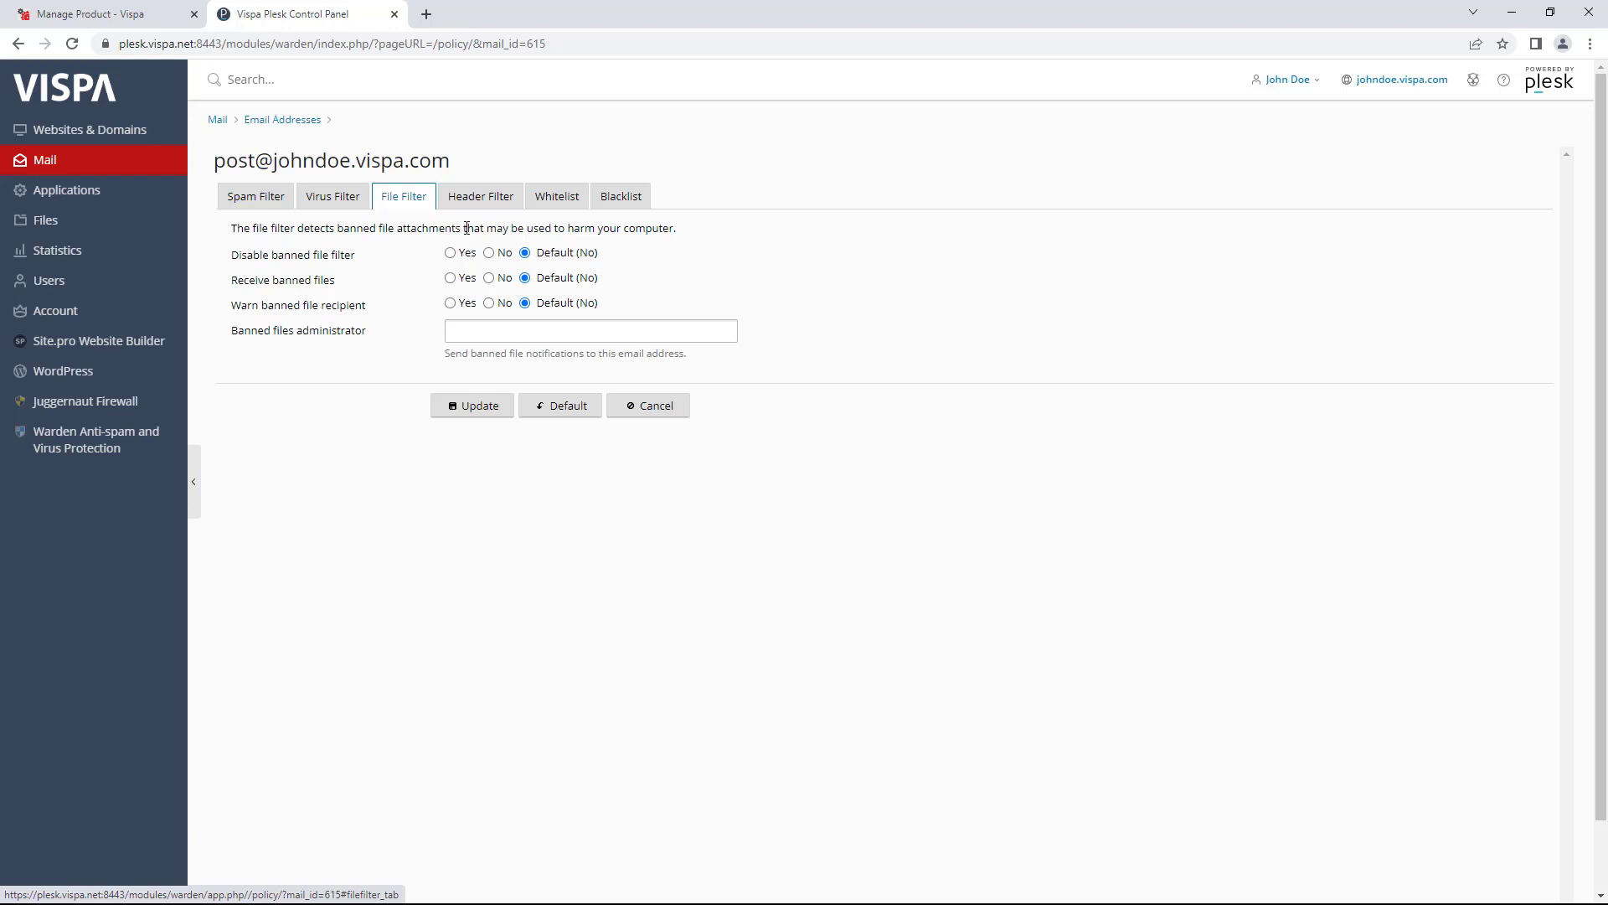
click(505, 205)
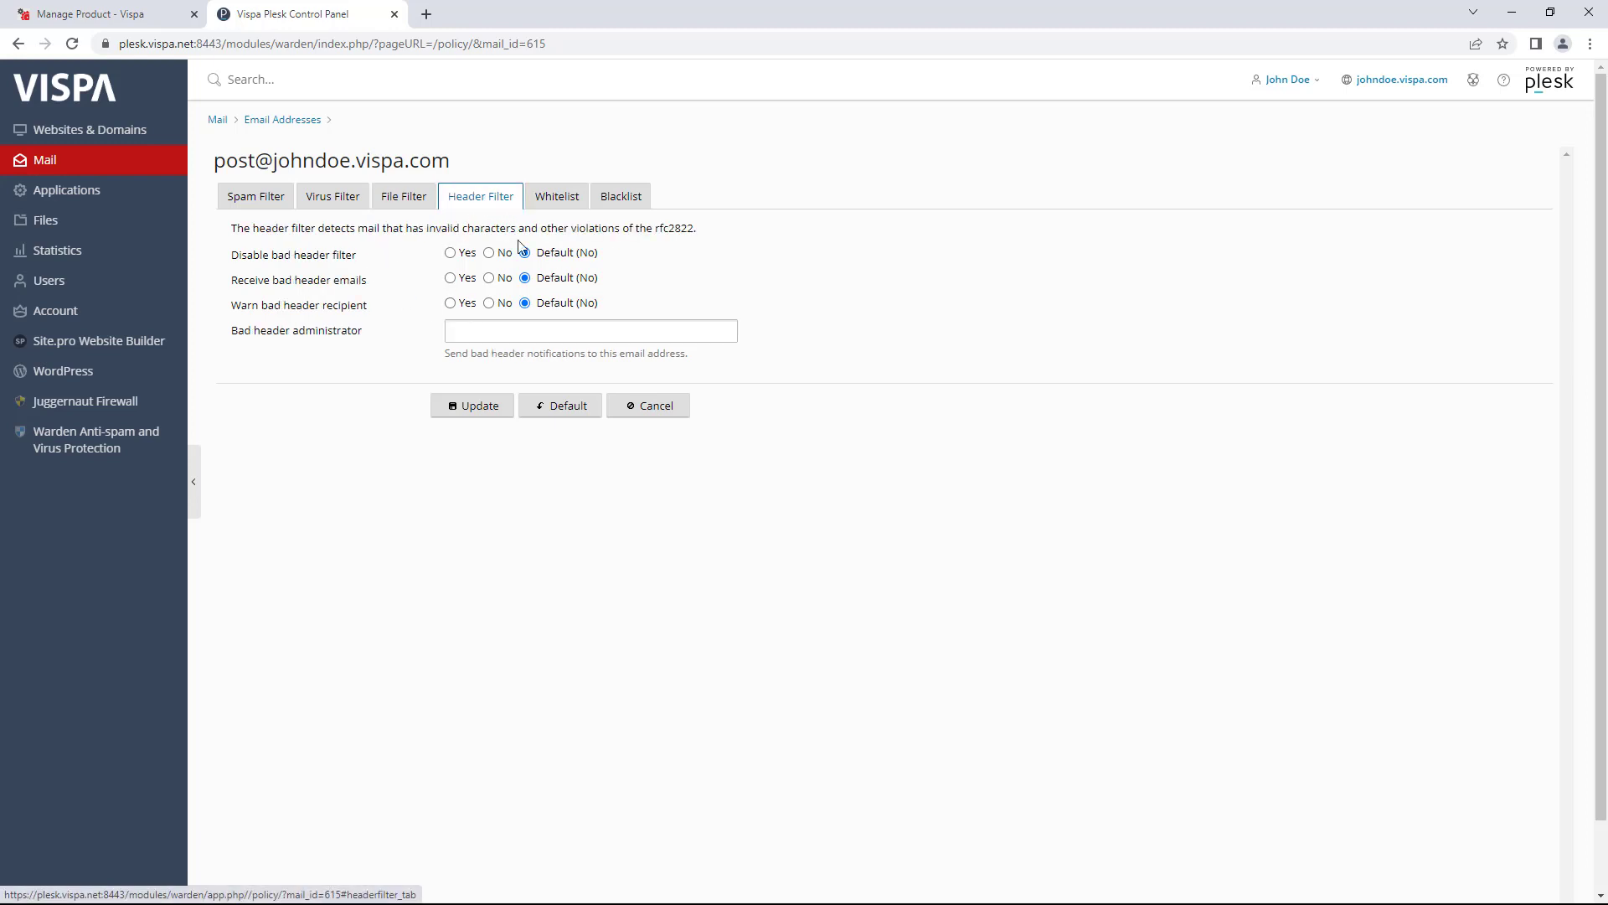
click(573, 208)
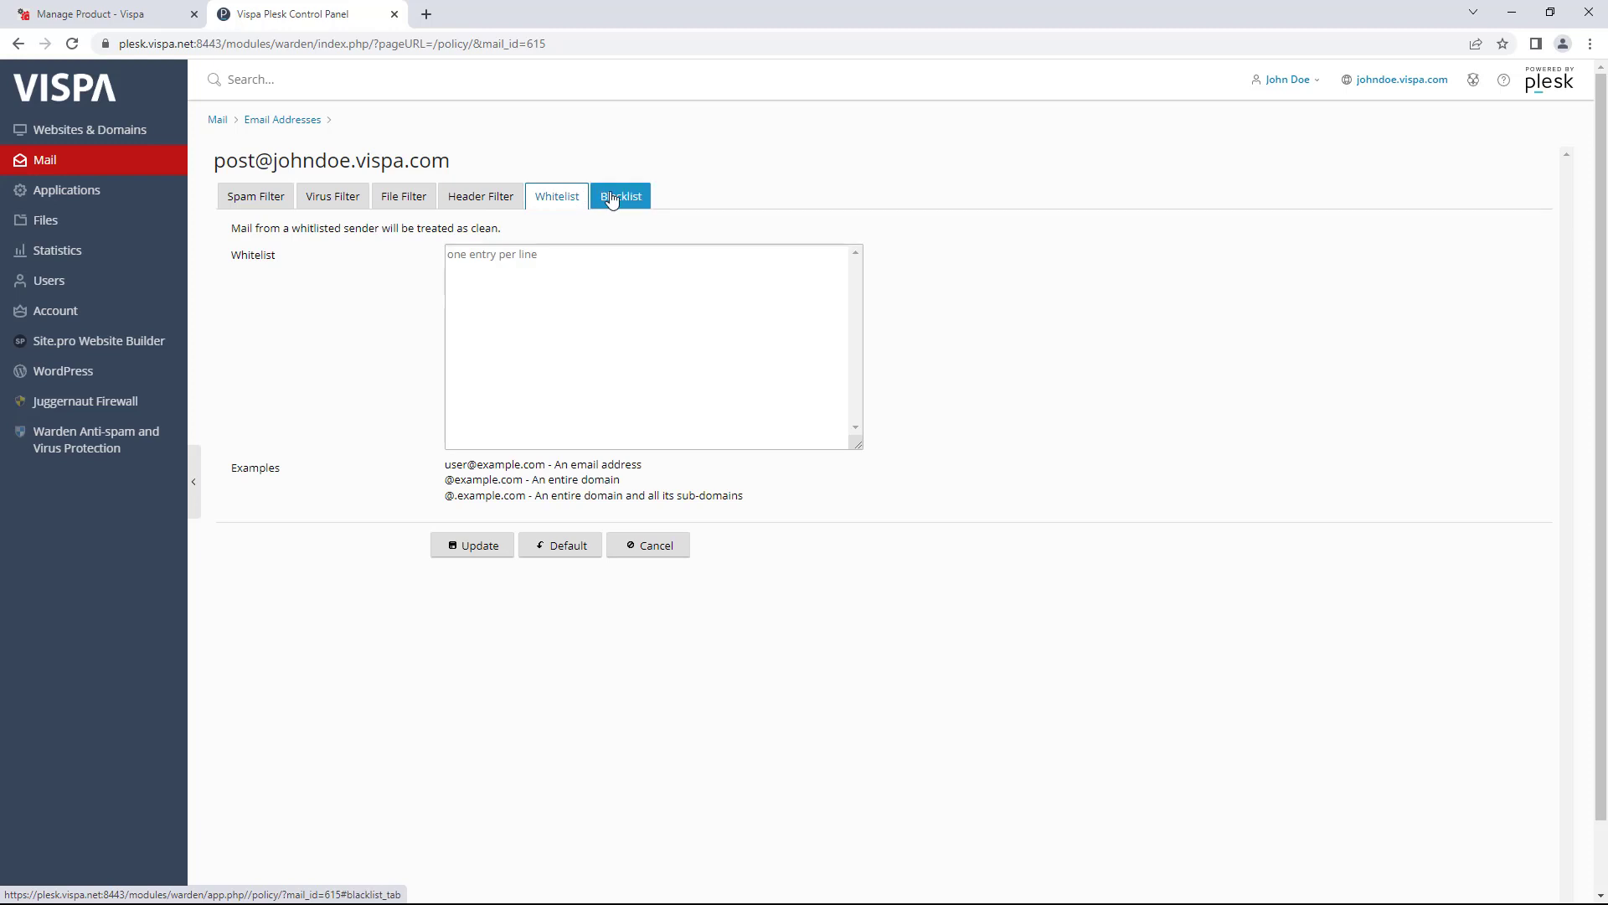
click(643, 268)
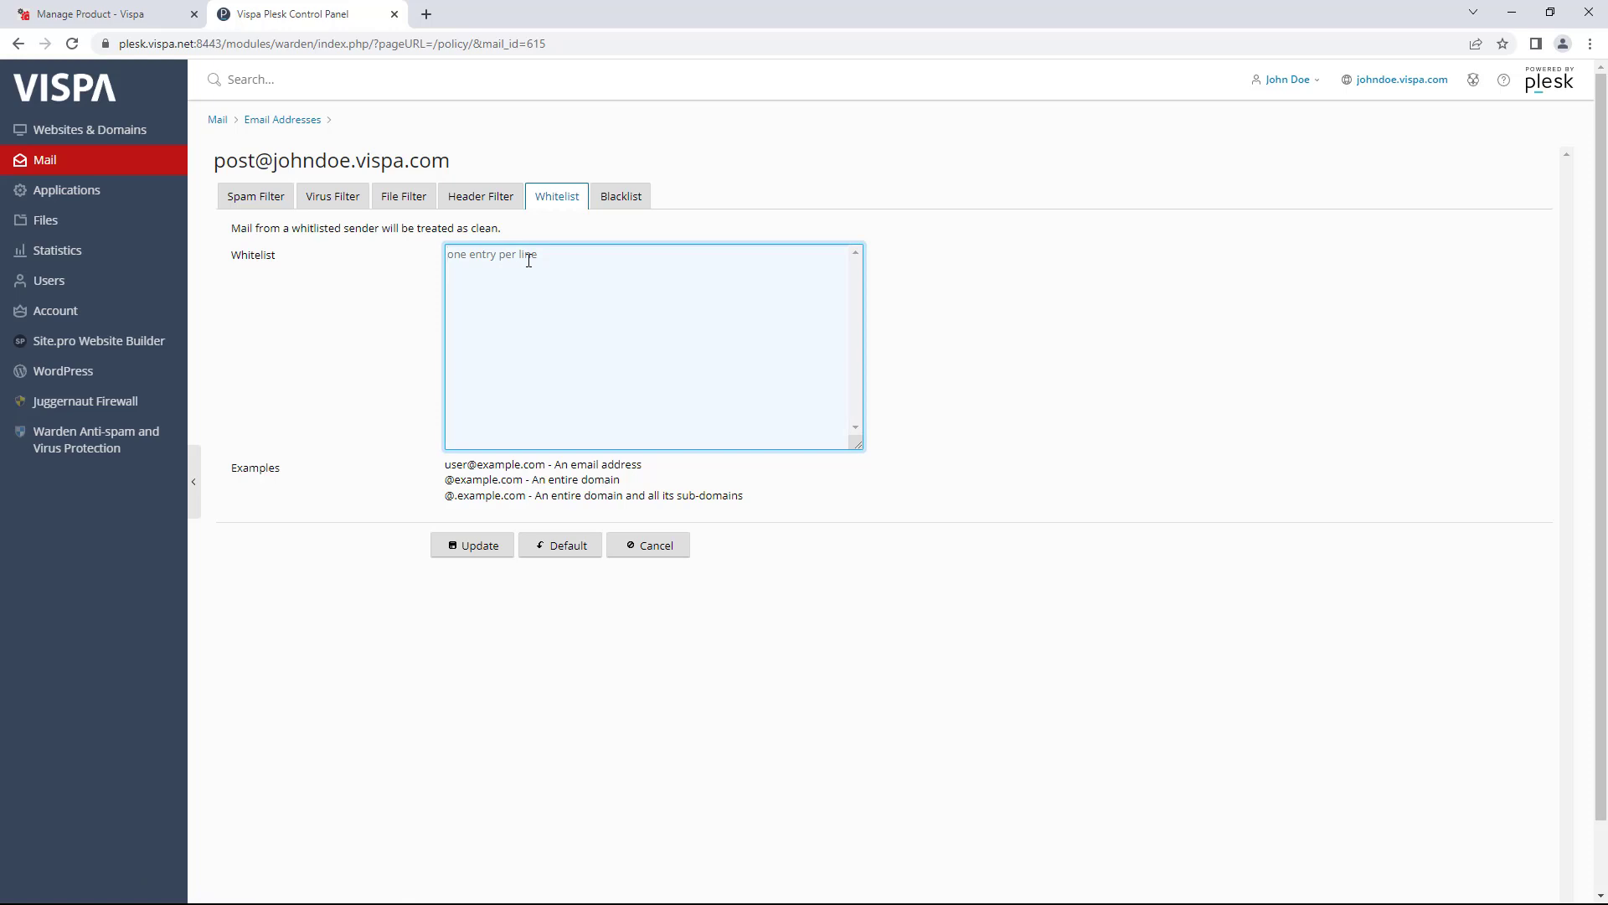
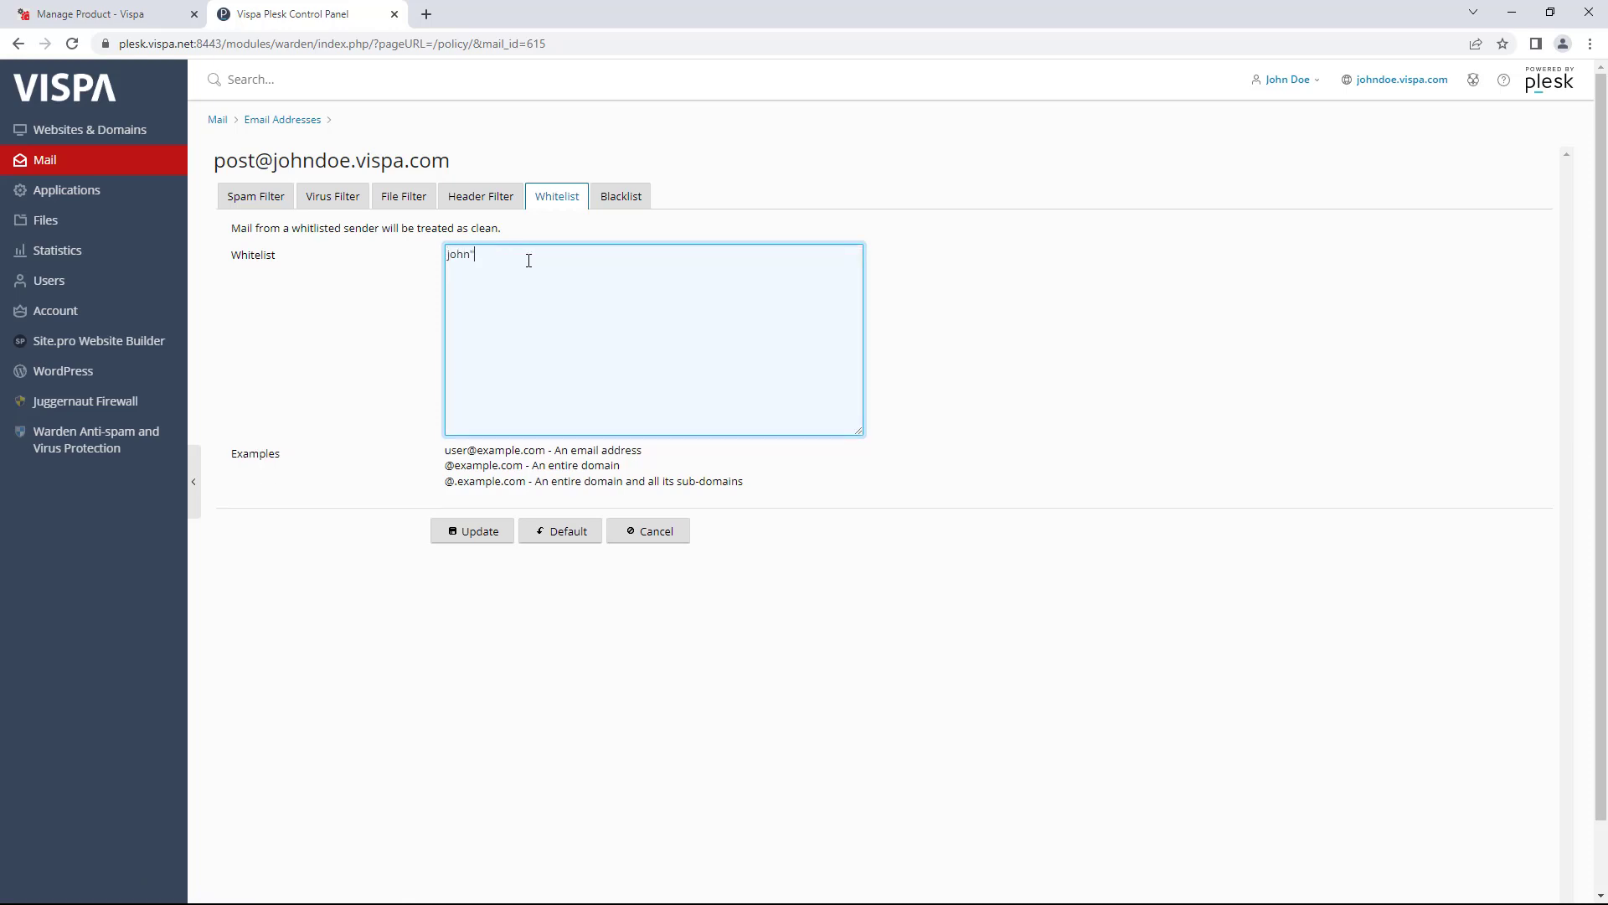
key(Return)
text(@bbc.c)
key(BackSpace)
text(o)
text(o.uk)
drag(506, 269, 447, 270)
click(612, 201)
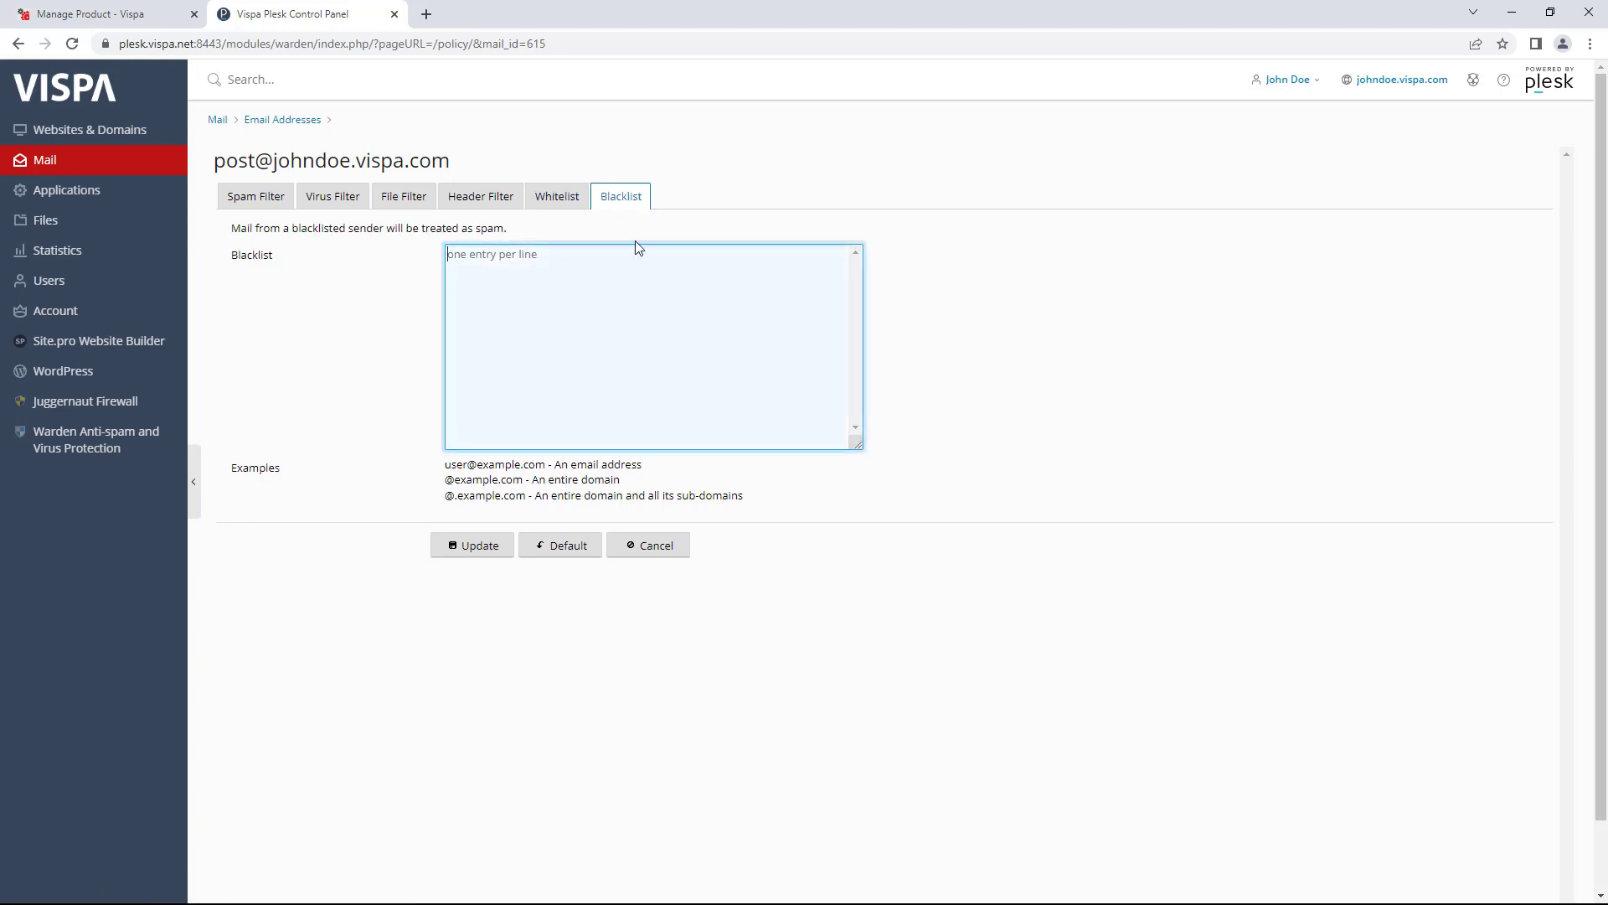
text(@cnn.com)
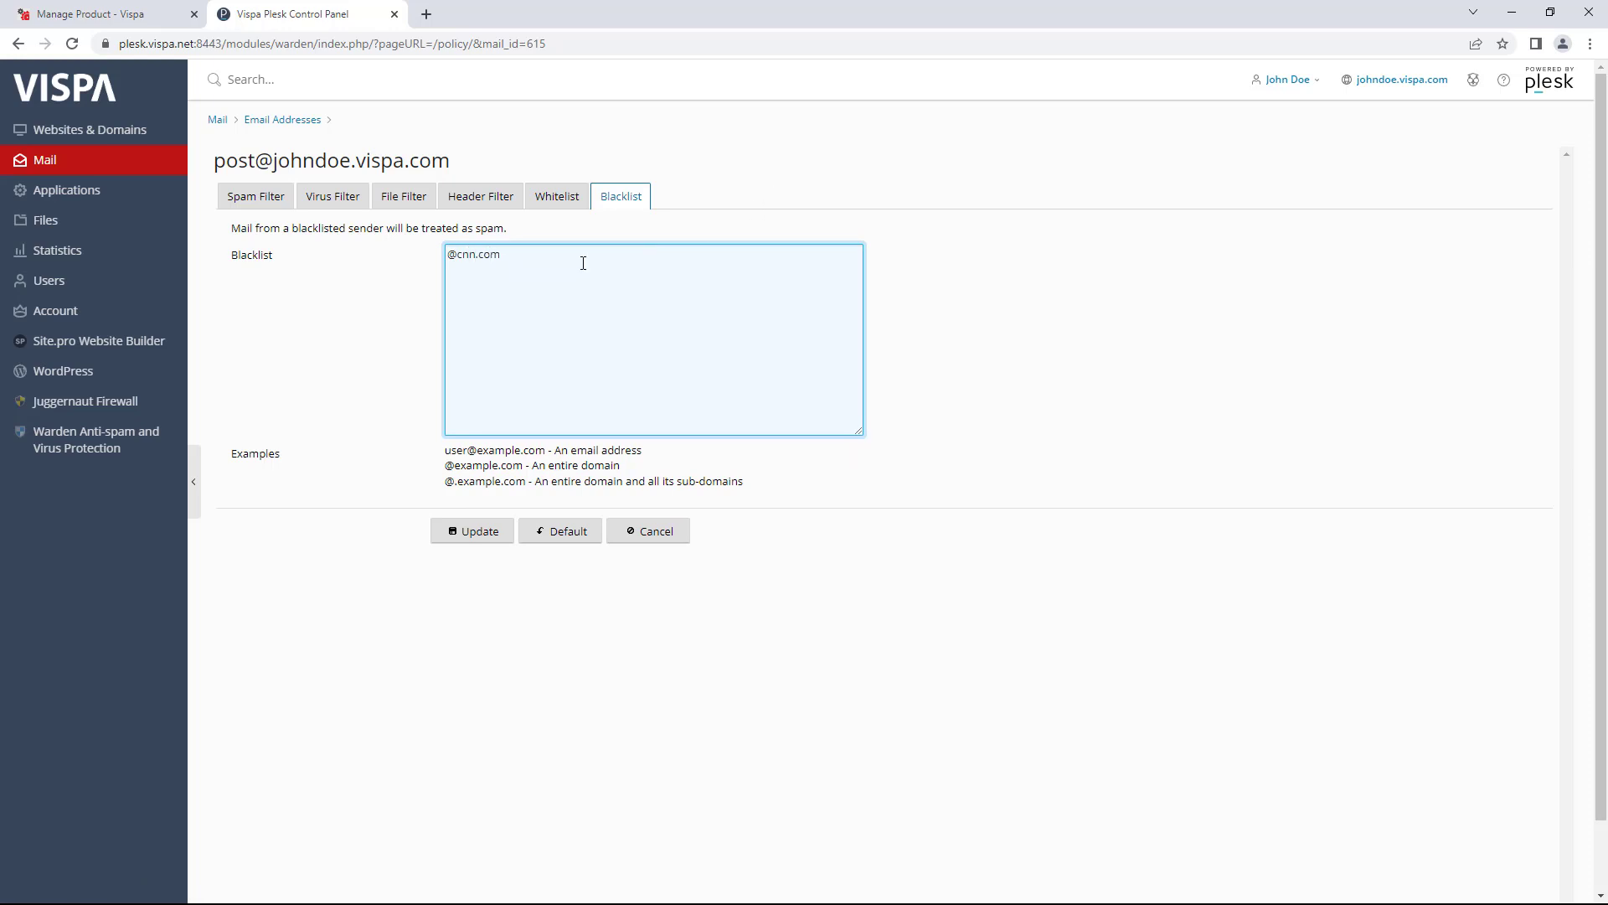
drag(581, 262, 410, 235)
click(503, 259)
drag(449, 253, 501, 252)
click(312, 122)
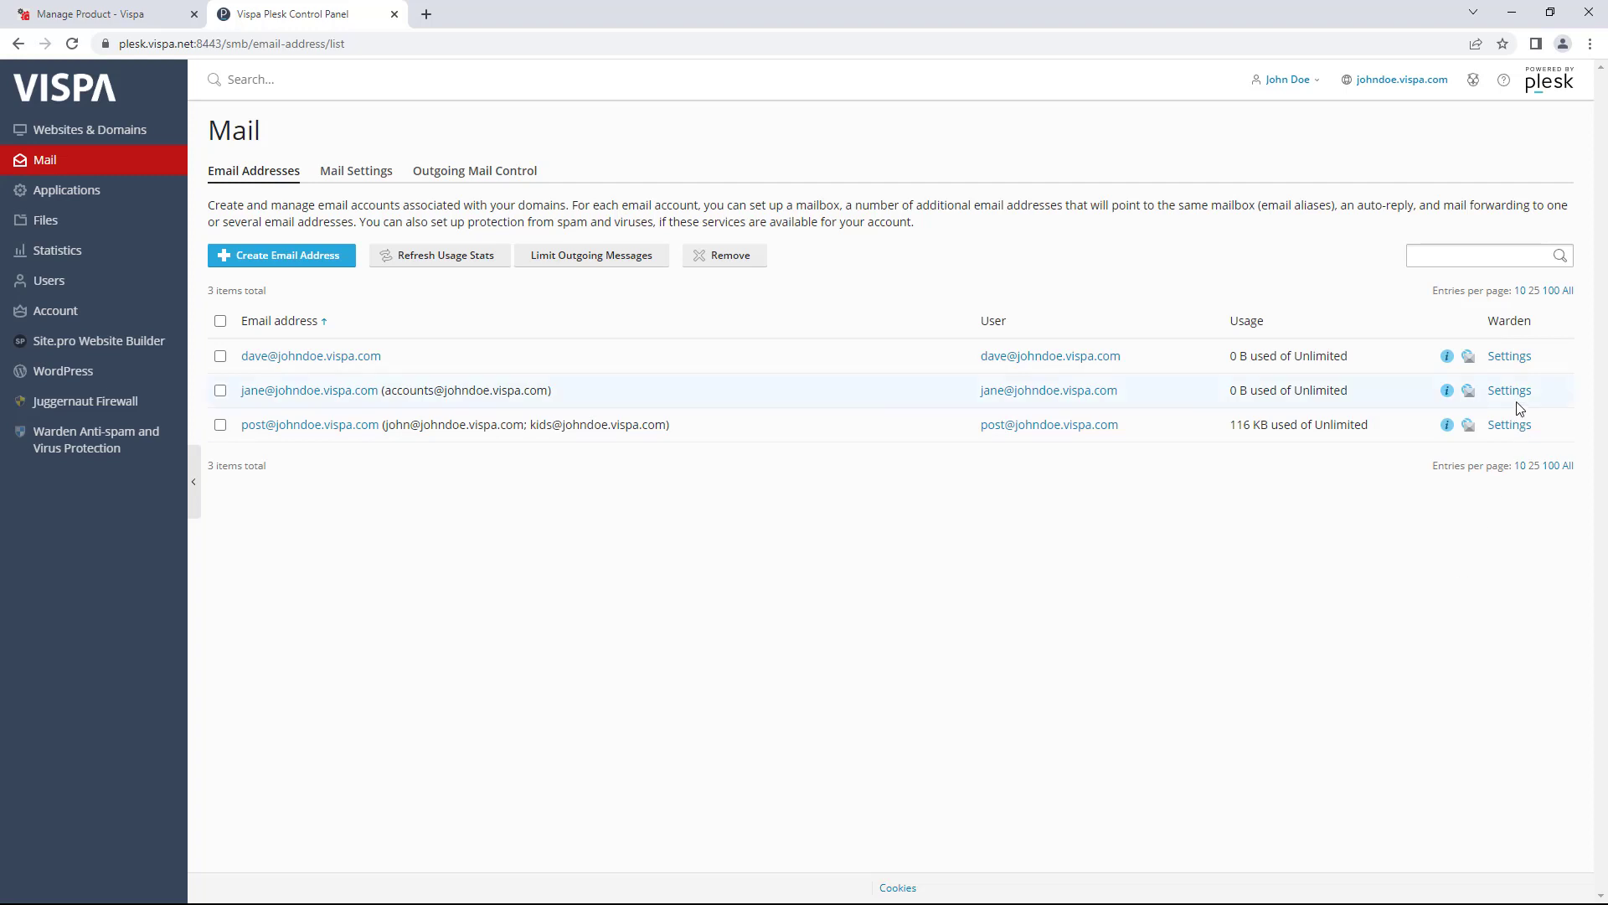
click(1513, 13)
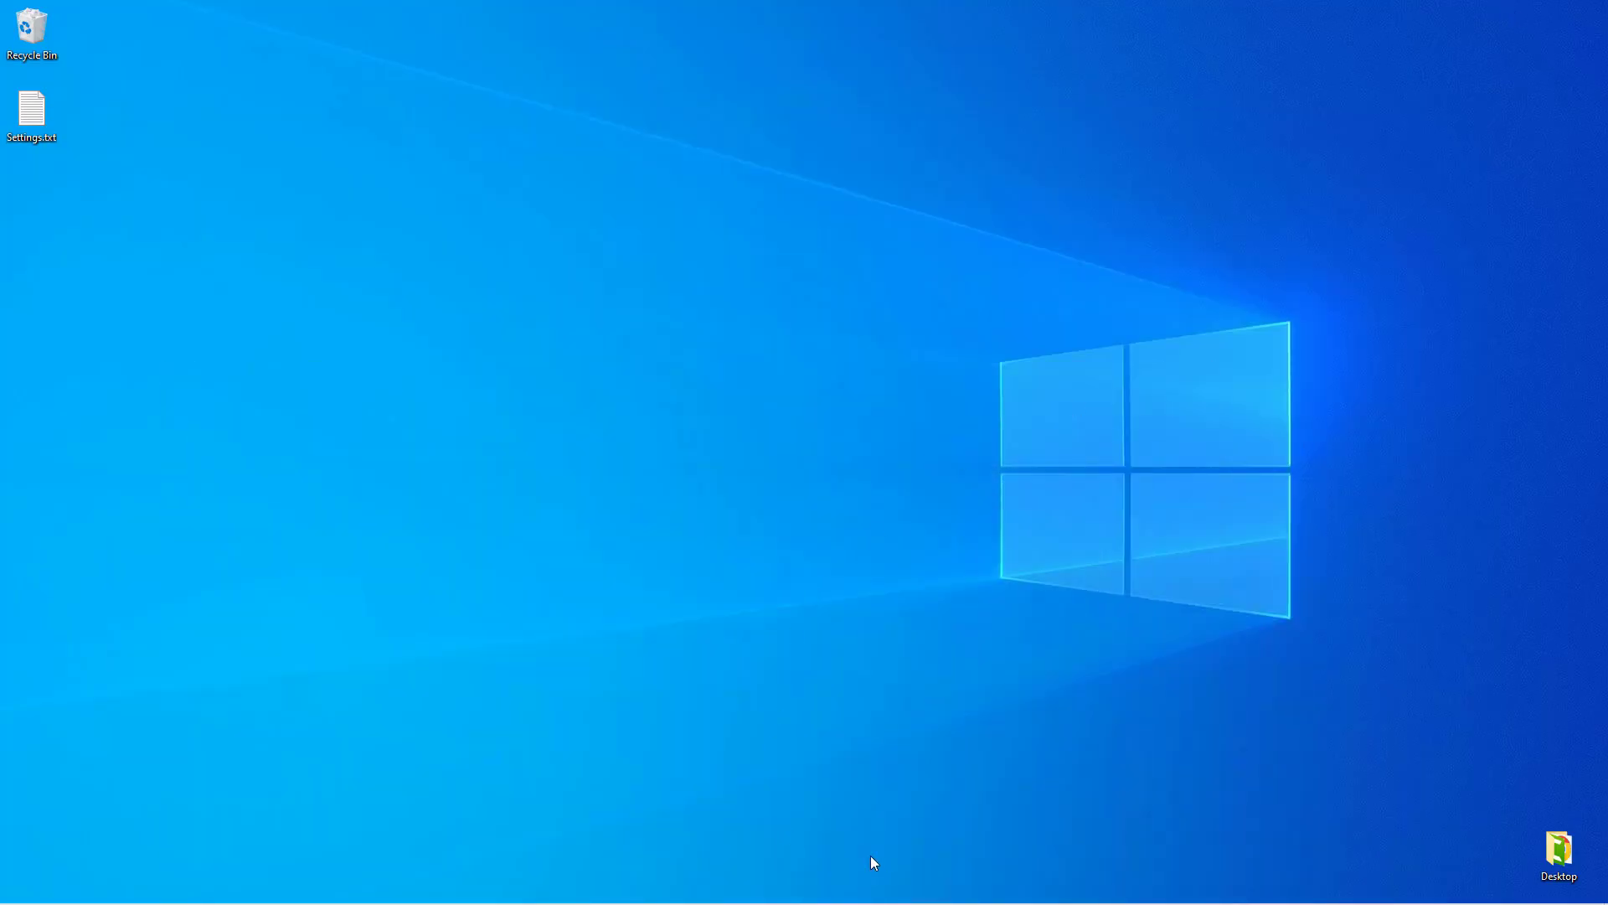